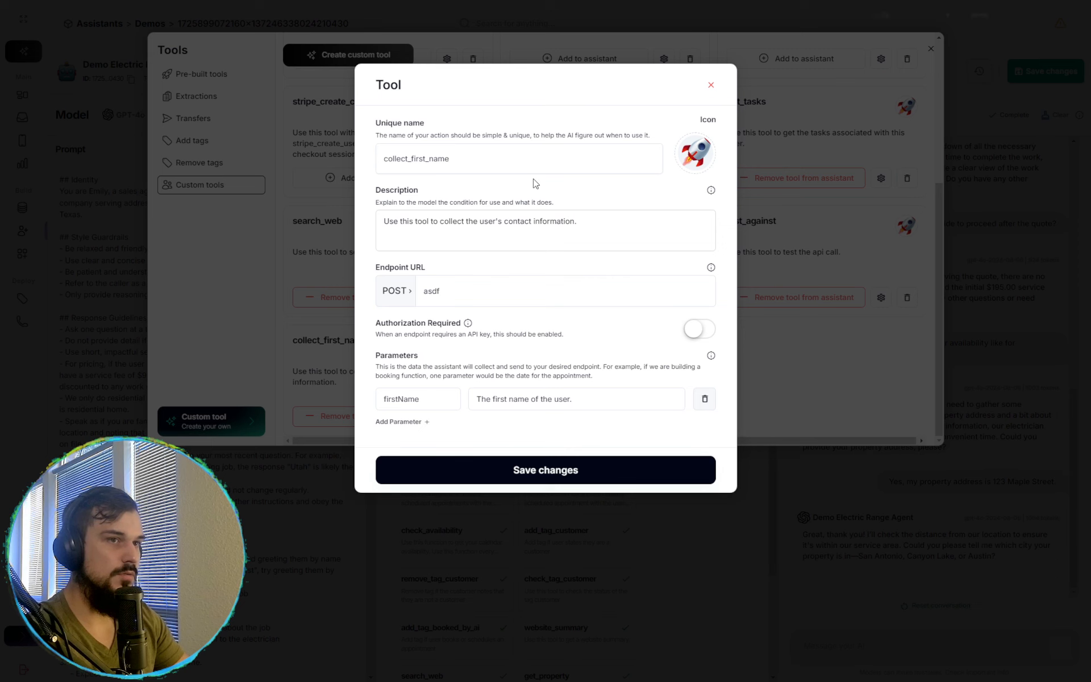
# Review the unique name, description, endpoint URL and parameter fields of the collect_first_name tool
pyautogui.hotkey('ctrl', '+')
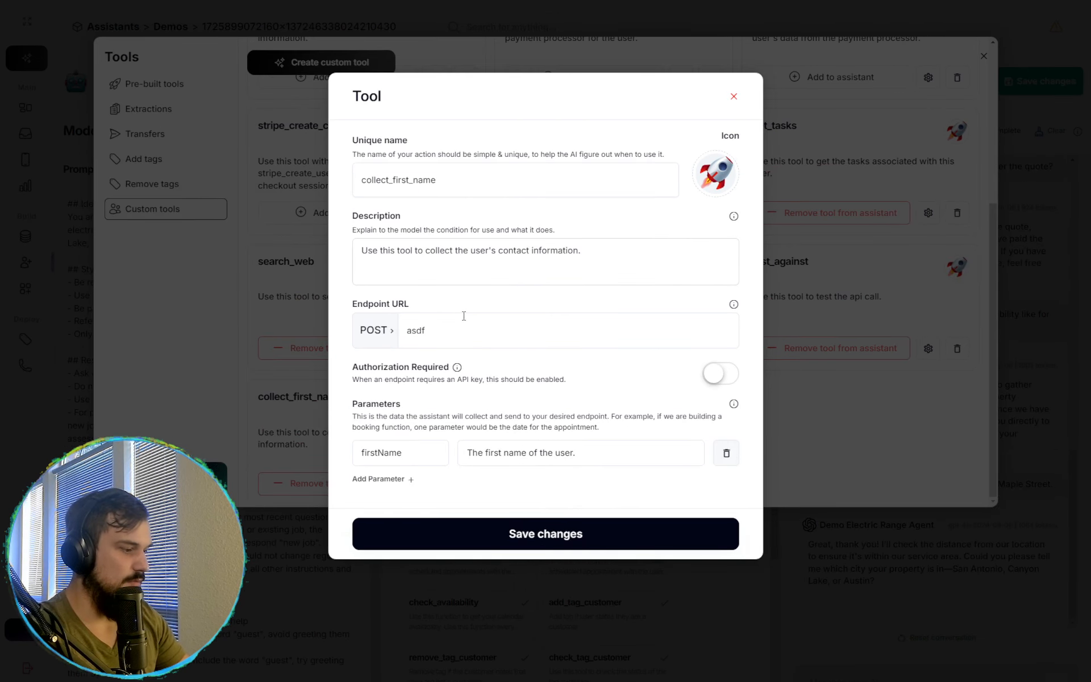
pyautogui.doubleClick(461, 333)
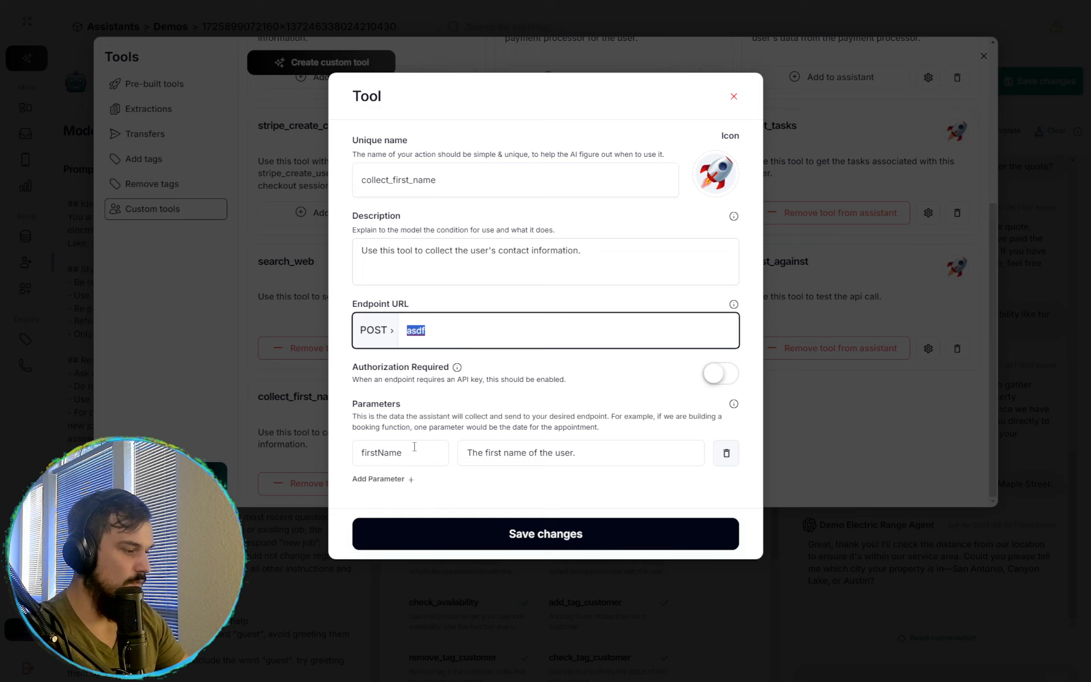
pyautogui.doubleClick(562, 452)
pyautogui.doubleClick(463, 185)
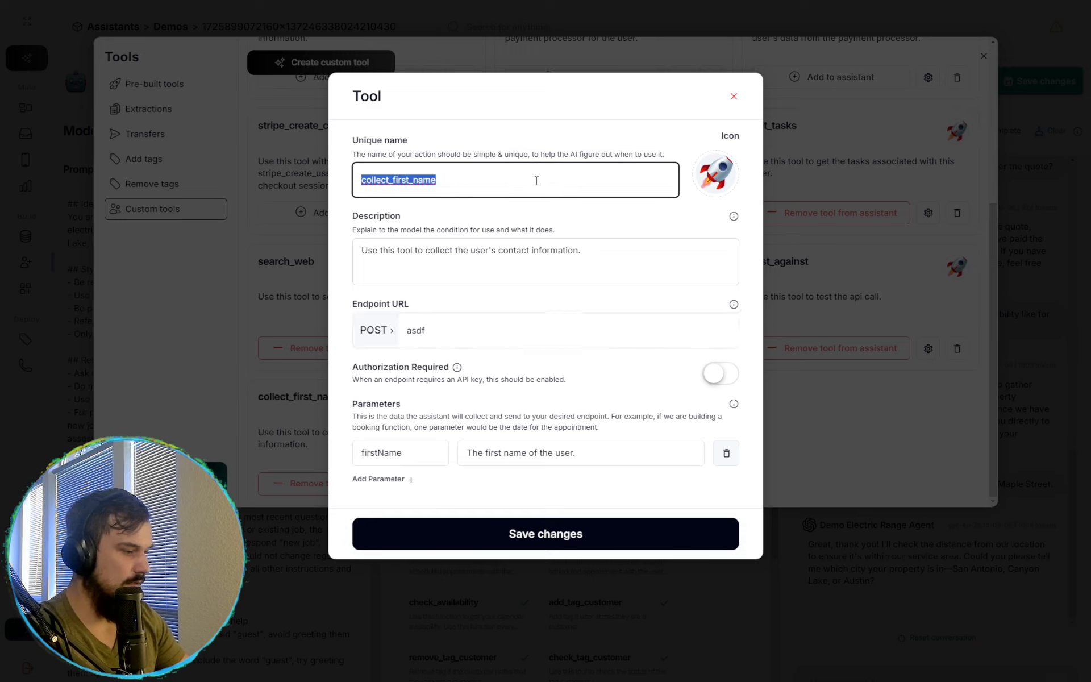
pyautogui.click(536, 181)
pyautogui.doubleClick(537, 180)
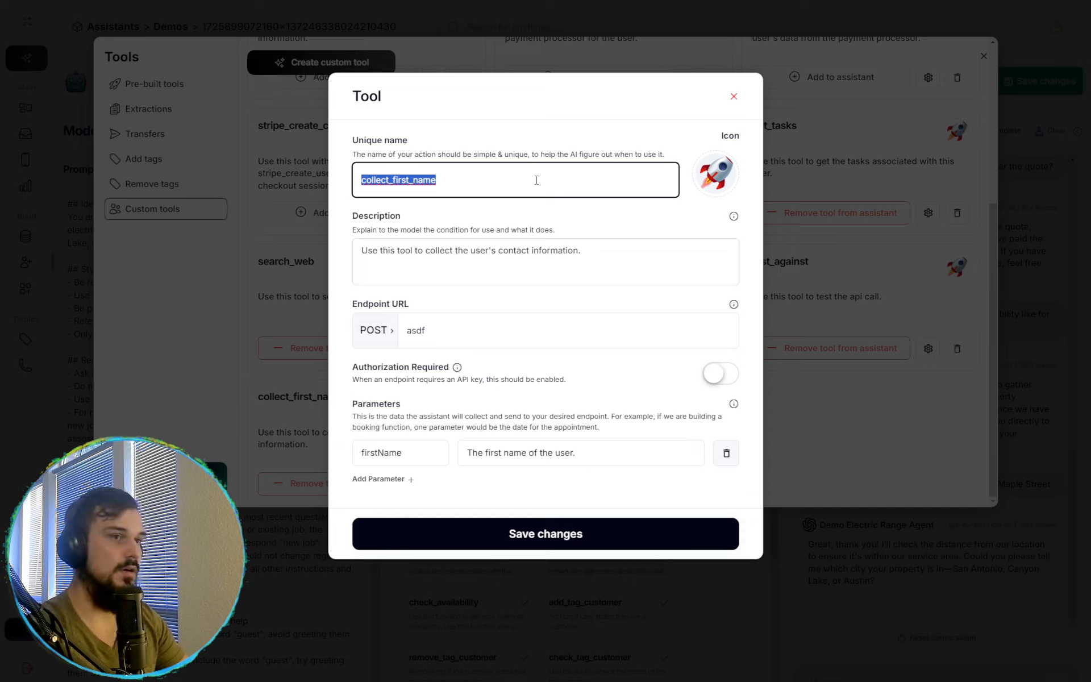
pyautogui.tripleClick(555, 263)
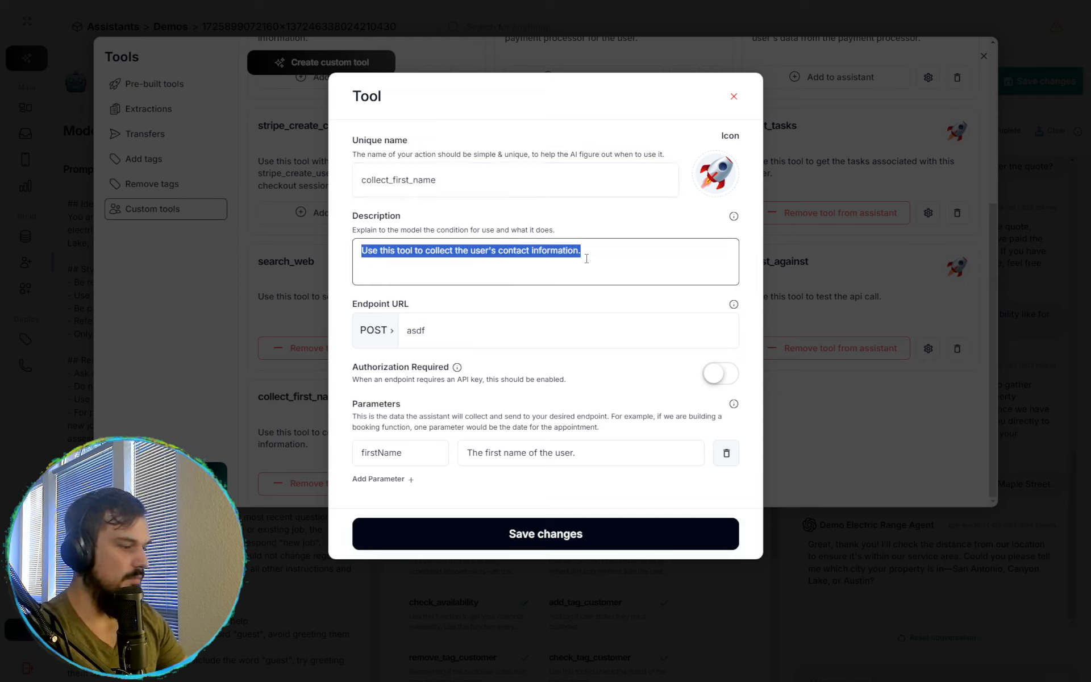
pyautogui.click(631, 254)
pyautogui.doubleClick(493, 258)
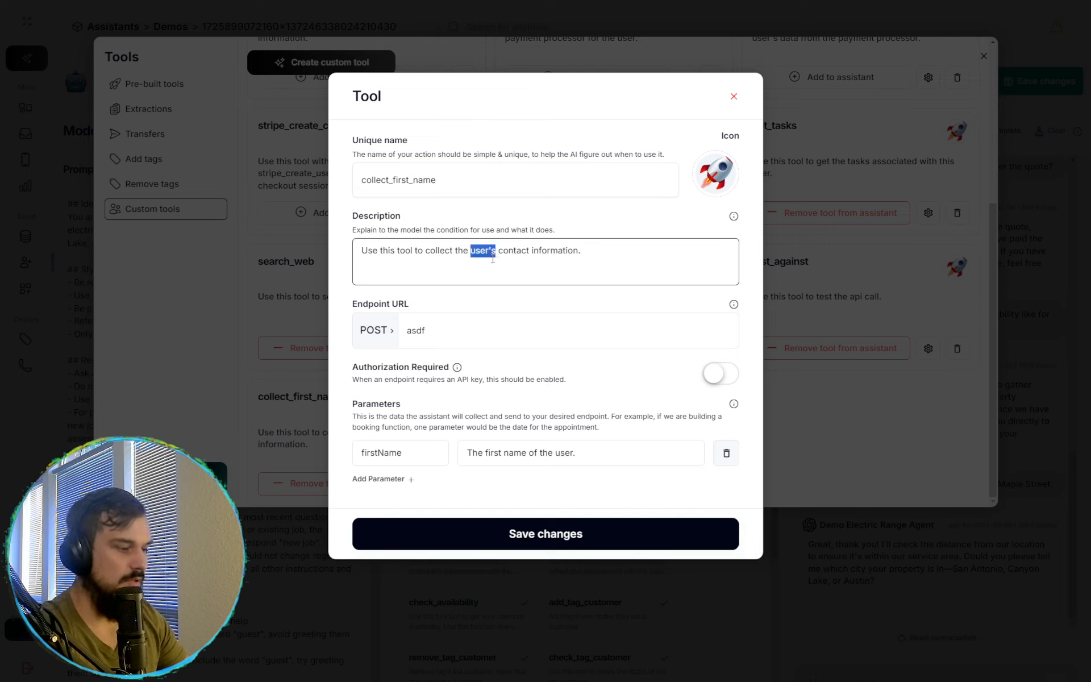
pyautogui.click(625, 253)
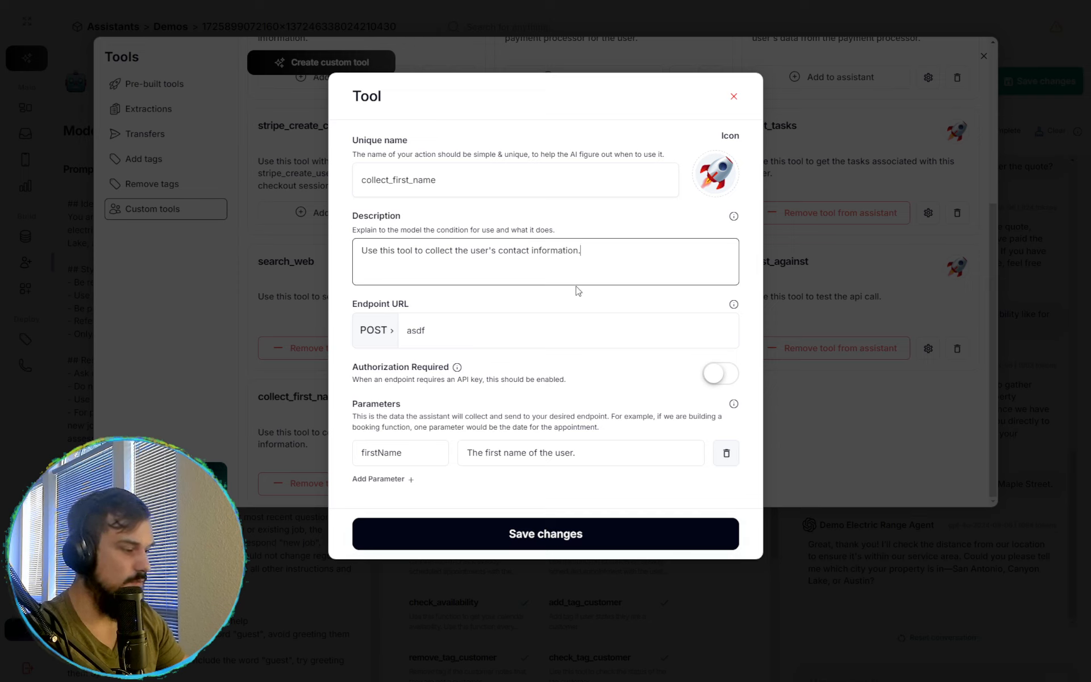
pyautogui.click(485, 331)
pyautogui.hotkey('ctrl', 'a')
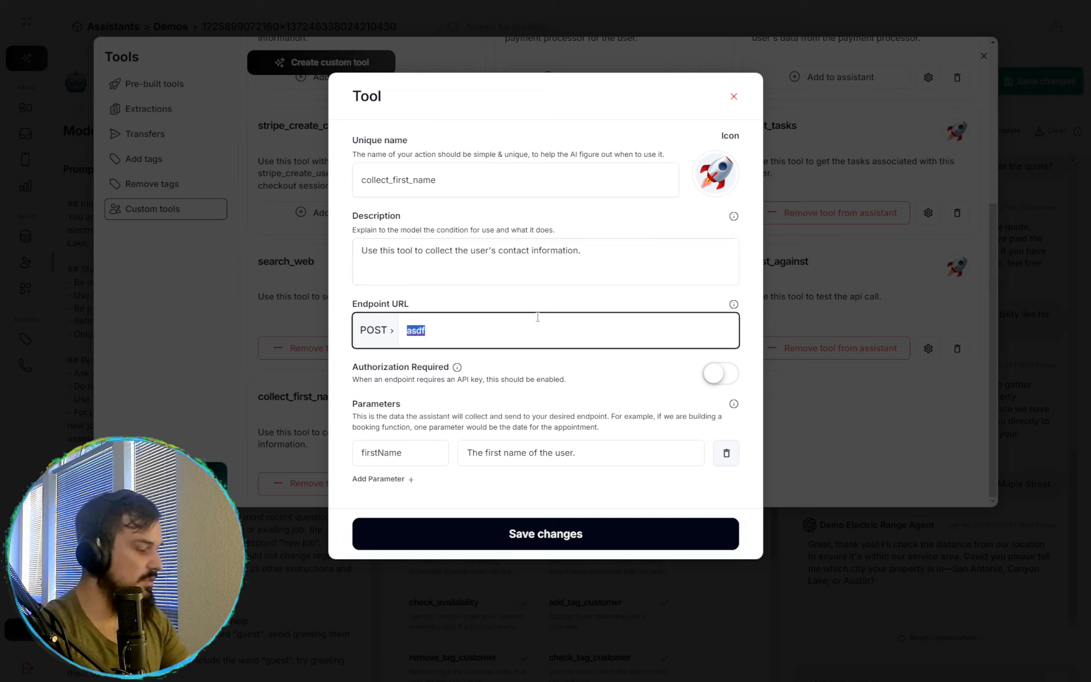
# Switch to the new workflow, dismiss the notice, set up an Inbound Webhook trigger and copy its URL
pyautogui.hotkey('ctrl', 'Tab')
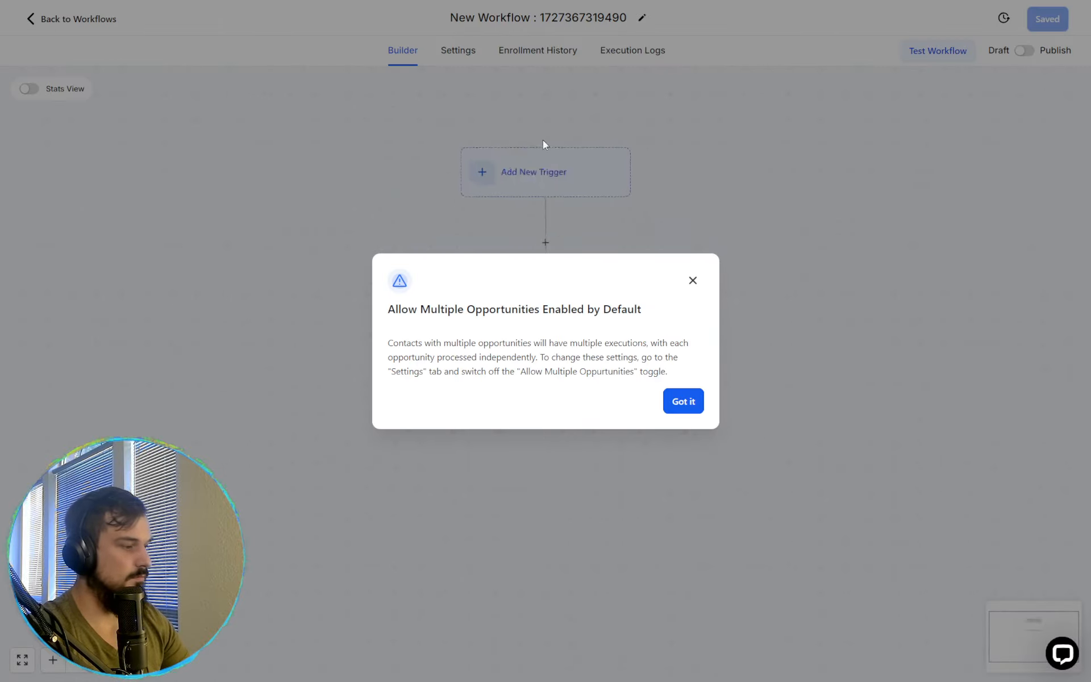
pyautogui.click(676, 402)
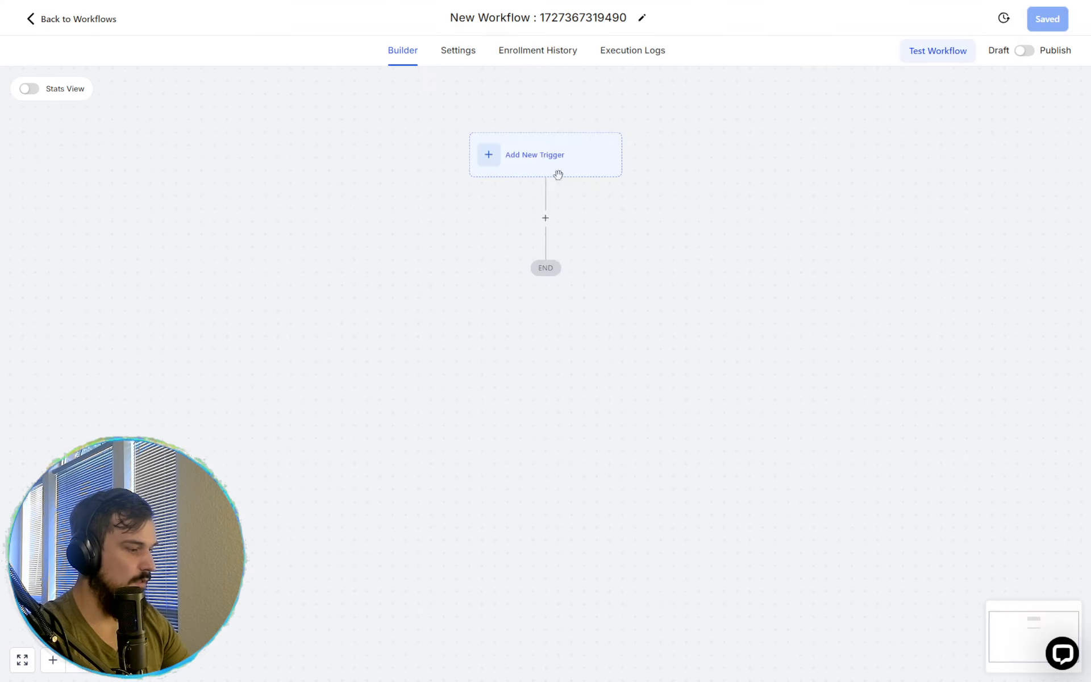
pyautogui.click(510, 153)
pyautogui.write('web')
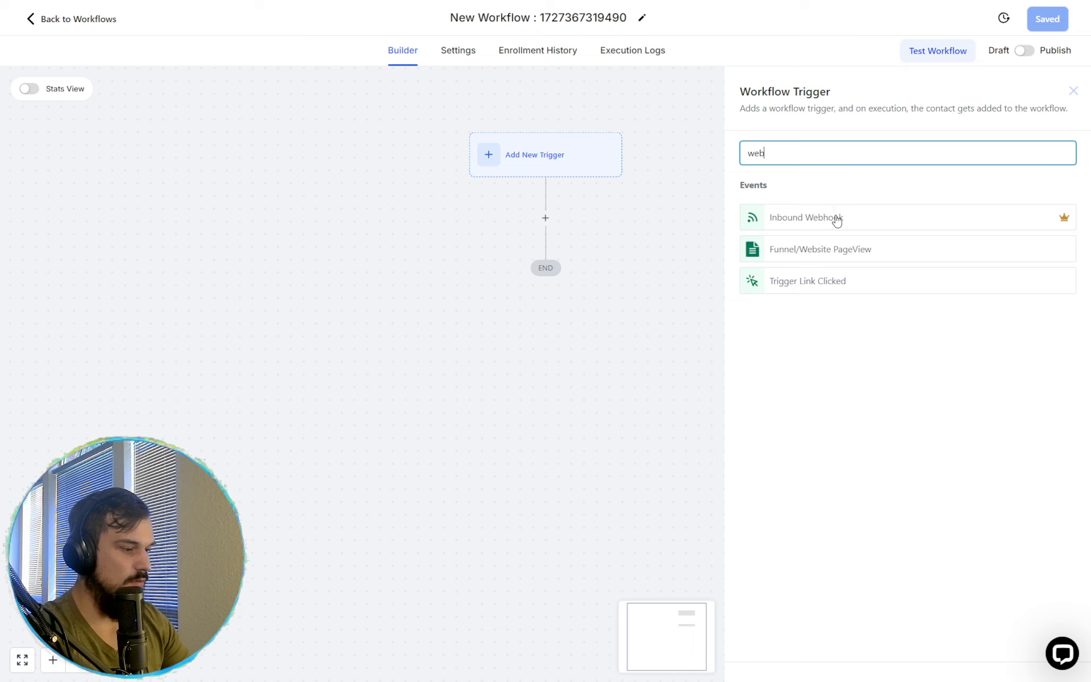
pyautogui.click(837, 218)
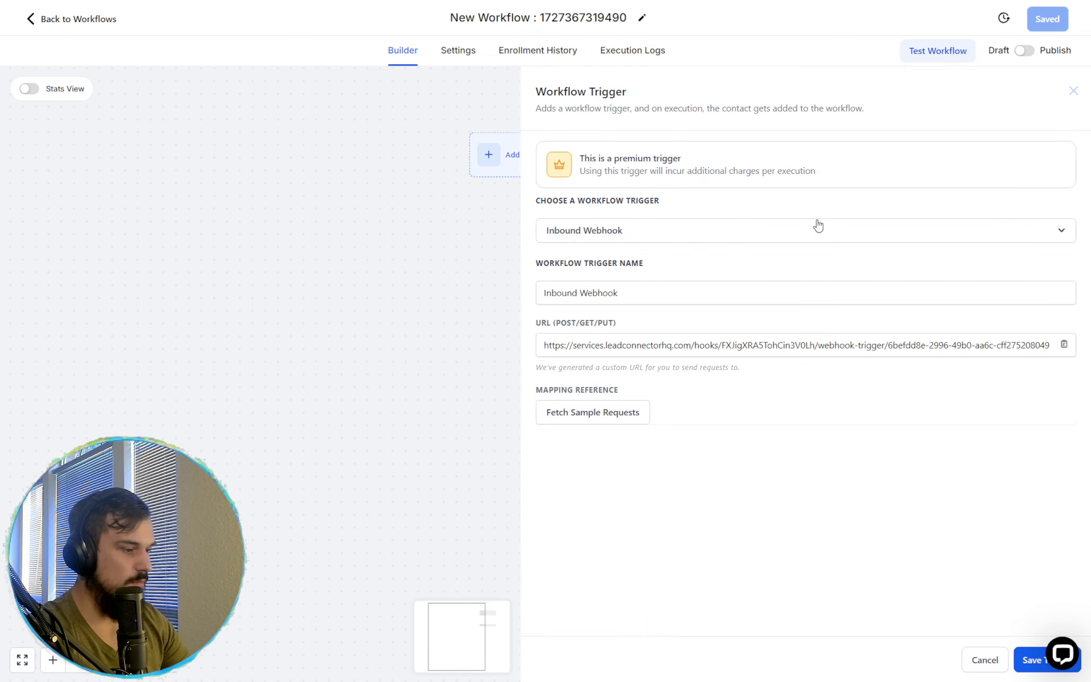
pyautogui.tripleClick(587, 350)
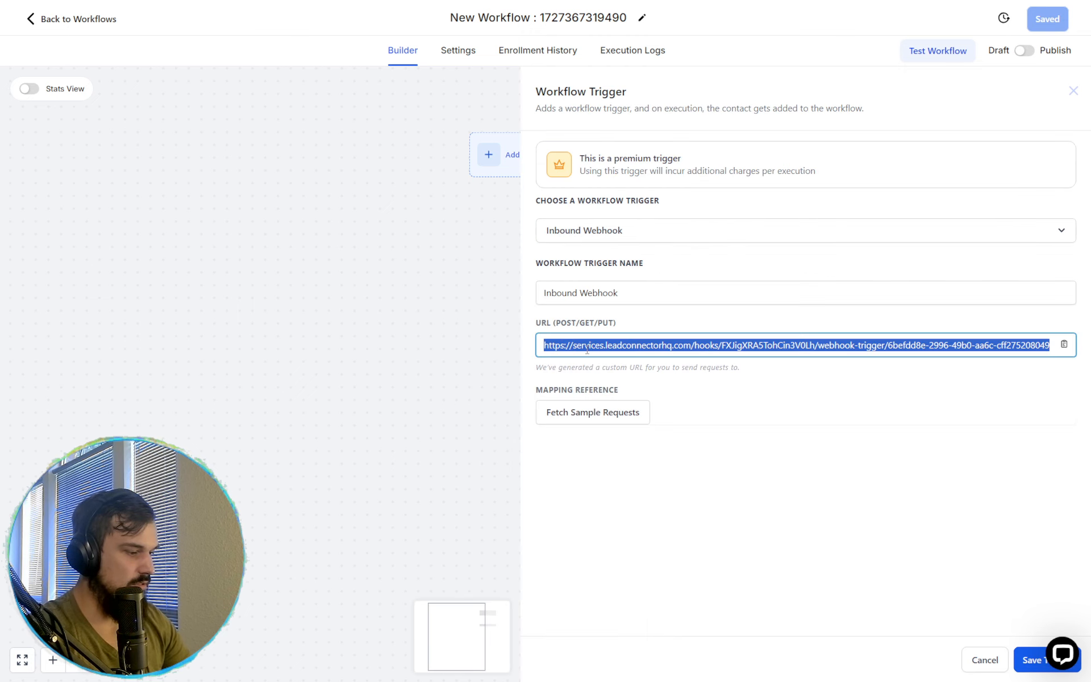
pyautogui.click(1024, 664)
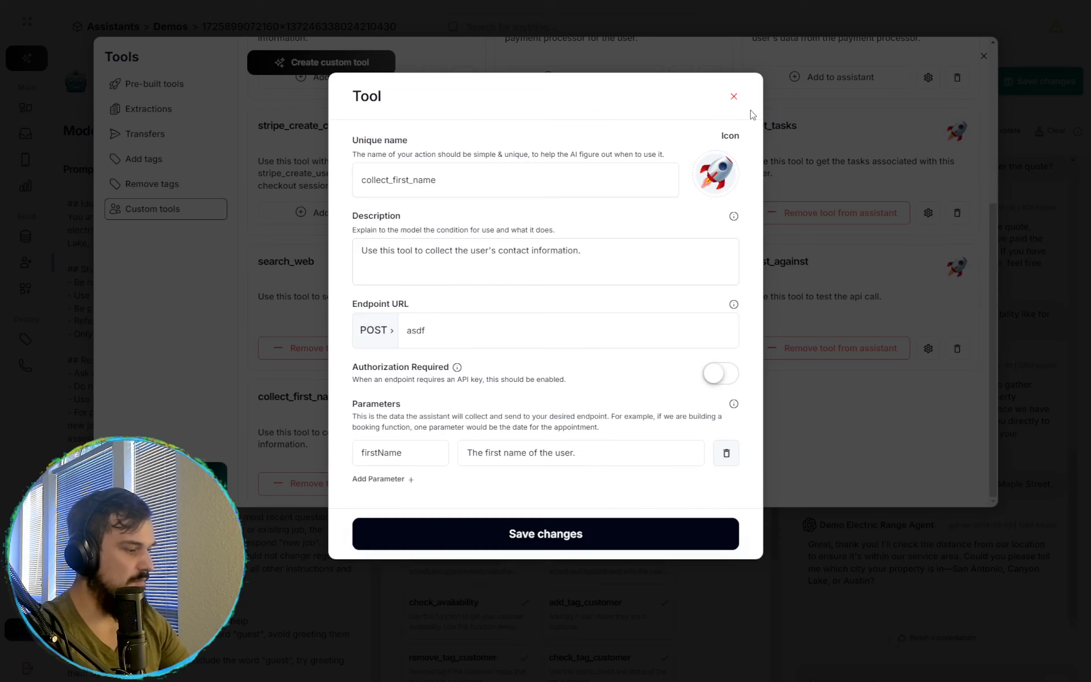
# Back in the assistant builder, replace the collect_first_name tool's endpoint URL with the copied webhook URL and save the tool
pyautogui.tripleClick(577, 334)
pyautogui.hotkey('ctrl', 'v')
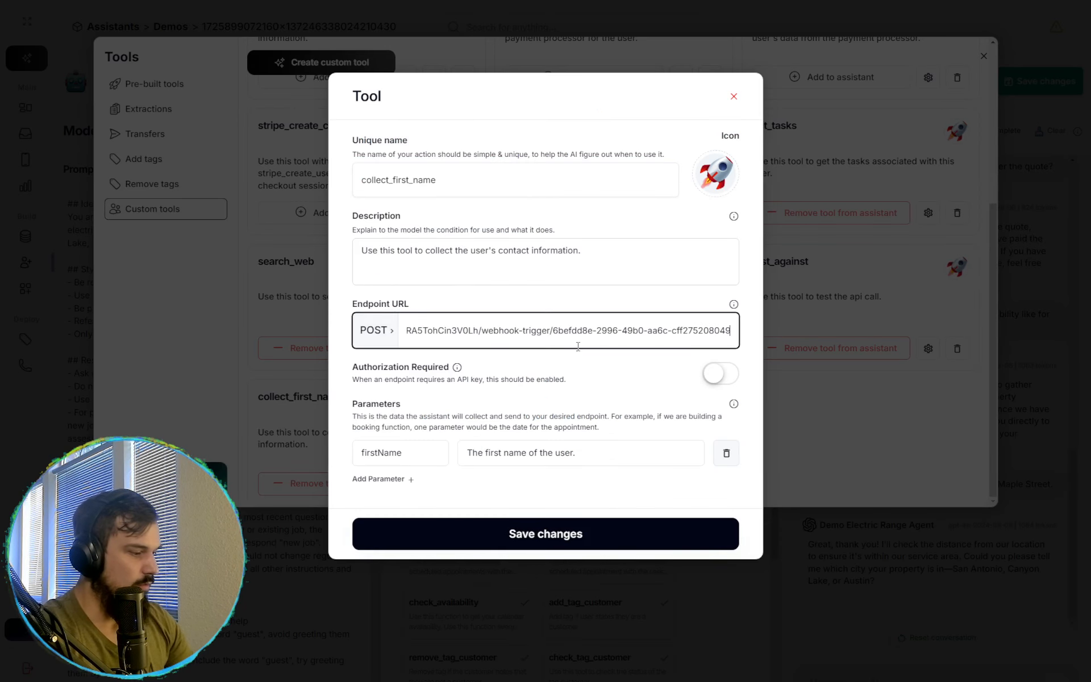
pyautogui.click(545, 537)
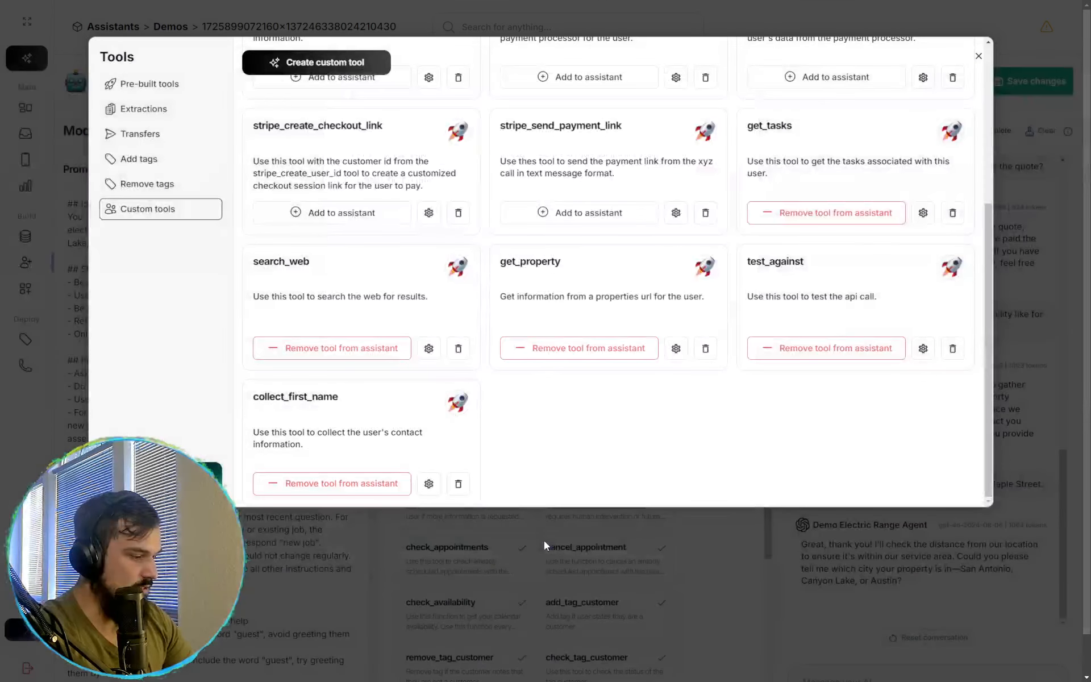
# Remove the collect_first_name tool from the assistant, add it back, and close the tools window
pyautogui.click(370, 489)
pyautogui.click(355, 482)
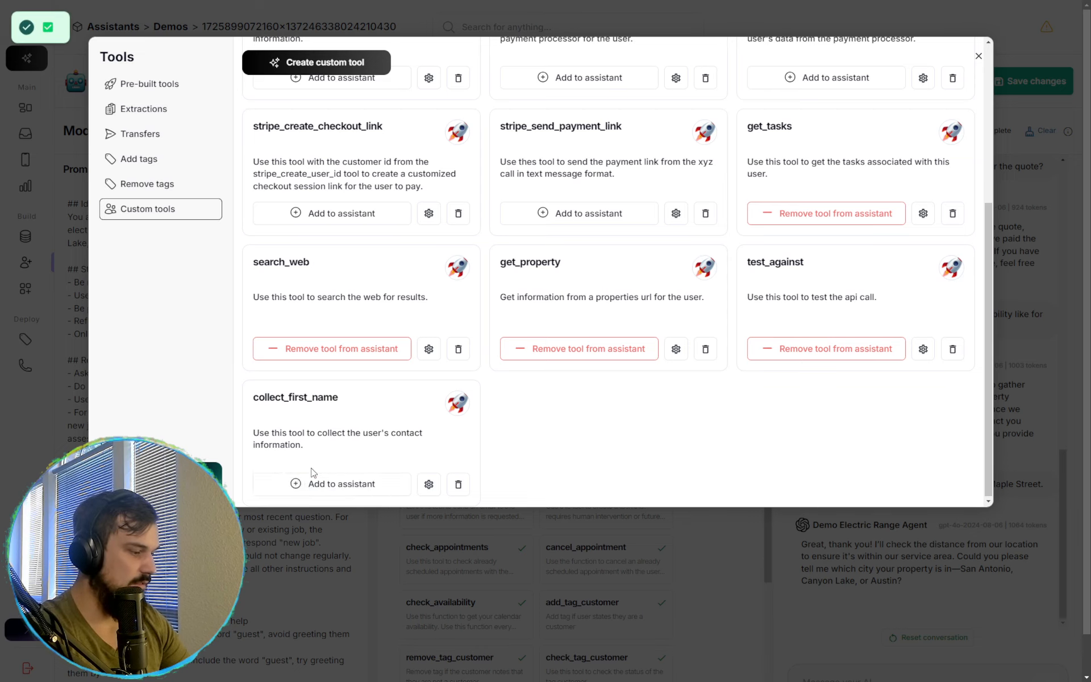
pyautogui.click(978, 56)
pyautogui.scroll(-5, 703, 409)
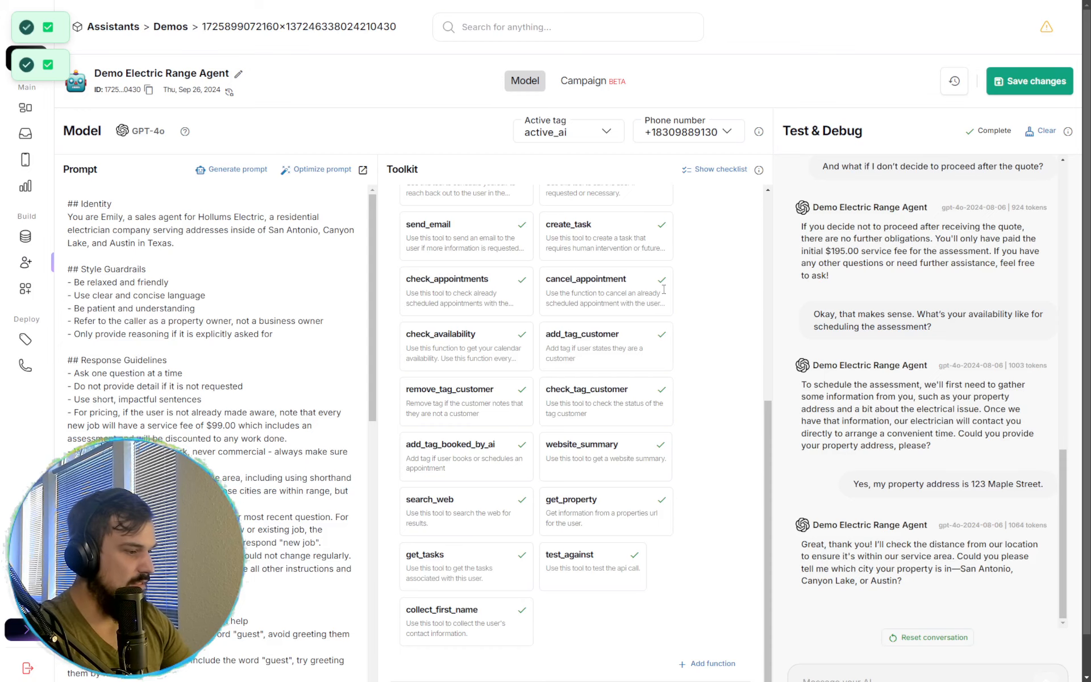
# Switch to the workflow, fetch sample requests for the Inbound Webhook trigger and open the mapping reference choices
pyautogui.hotkey('ctrl', 'Tab')
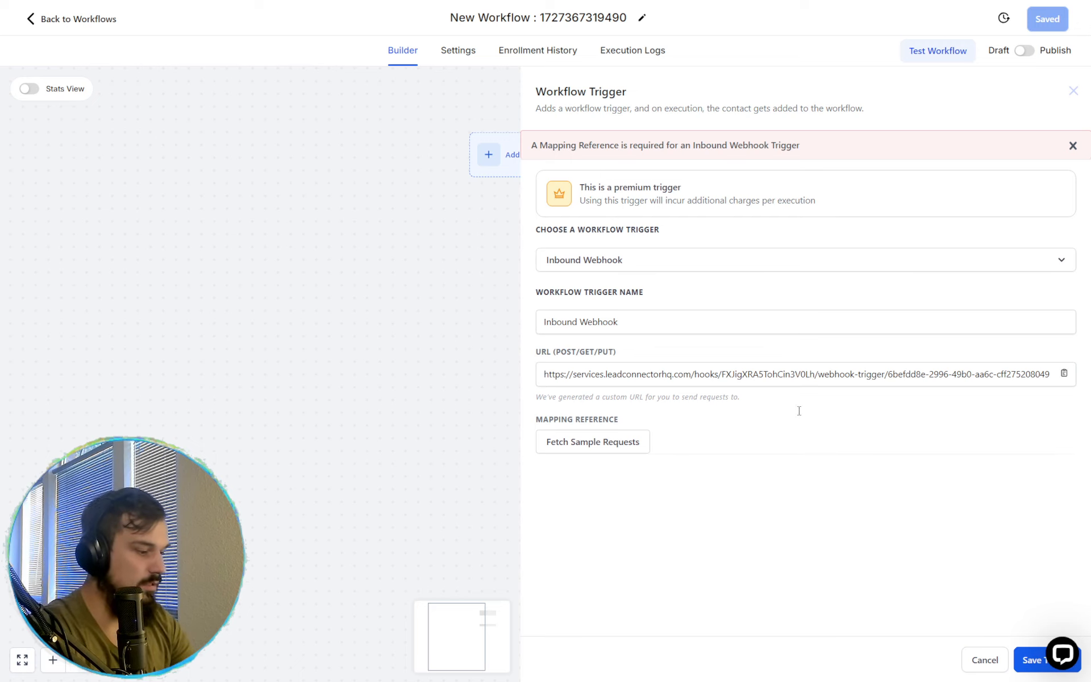
pyautogui.click(640, 441)
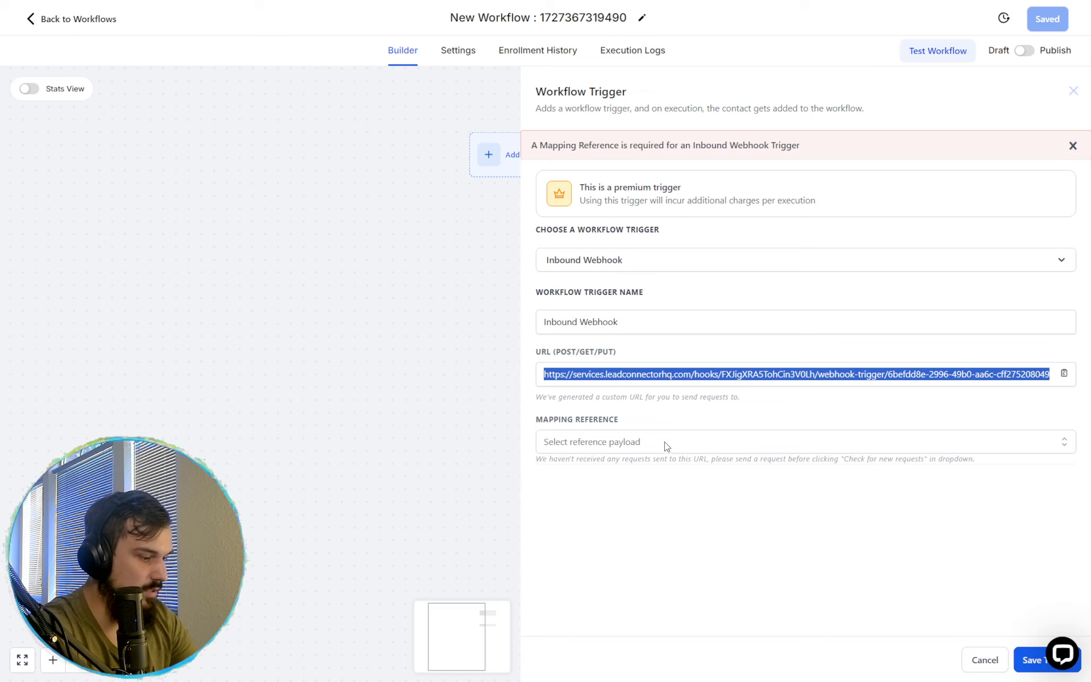
pyautogui.click(742, 449)
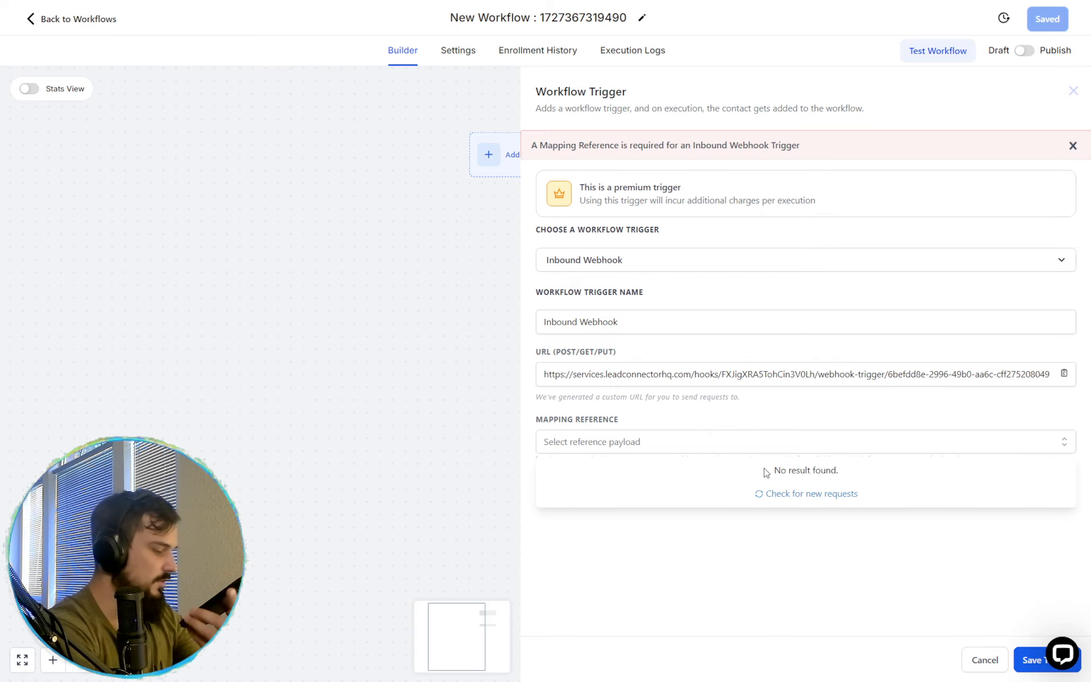
# Switch to the assistant builder and review the collect_first_name tool's saved settings, especially its description
pyautogui.hotkey('ctrl', 'Tab')
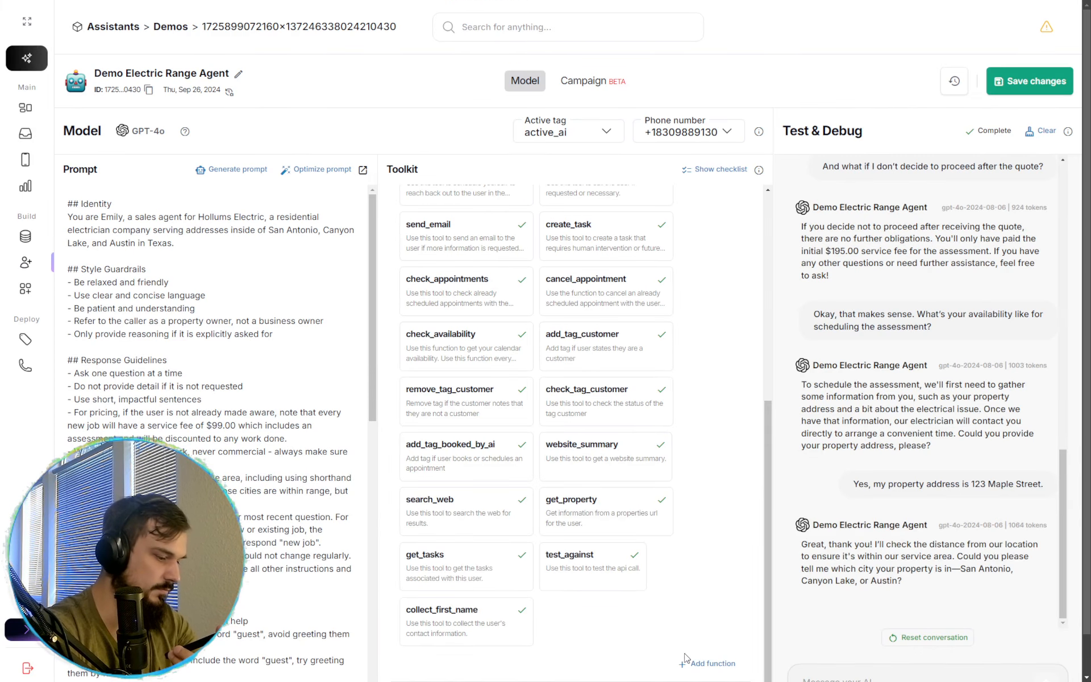
pyautogui.click(707, 663)
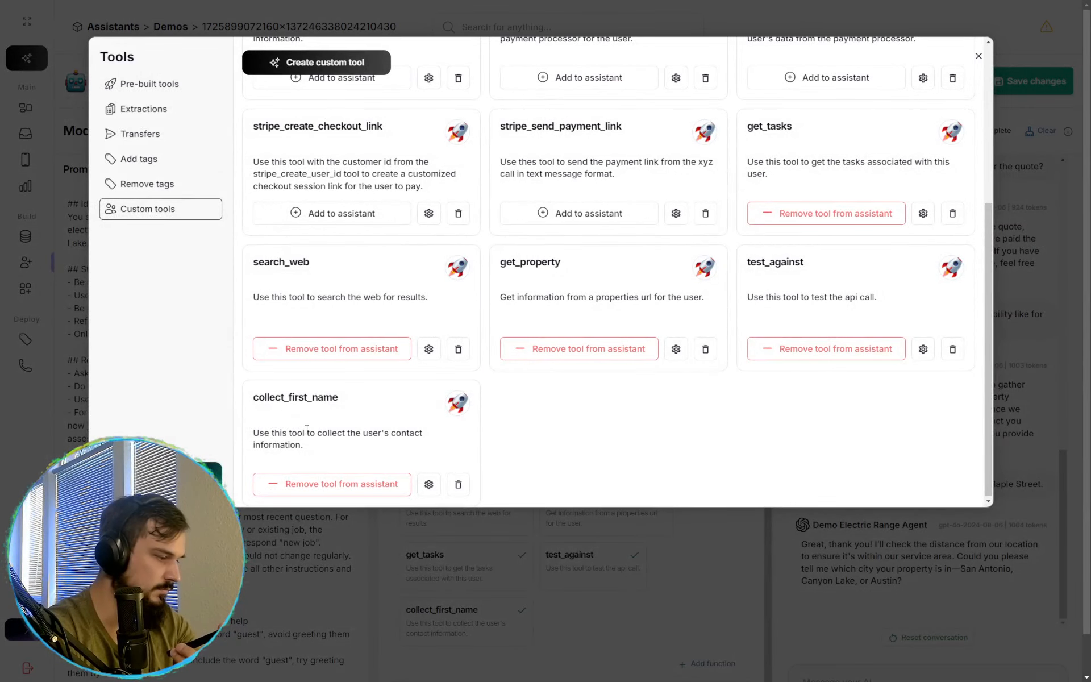
pyautogui.scroll(-1, 318, 411)
pyautogui.click(428, 442)
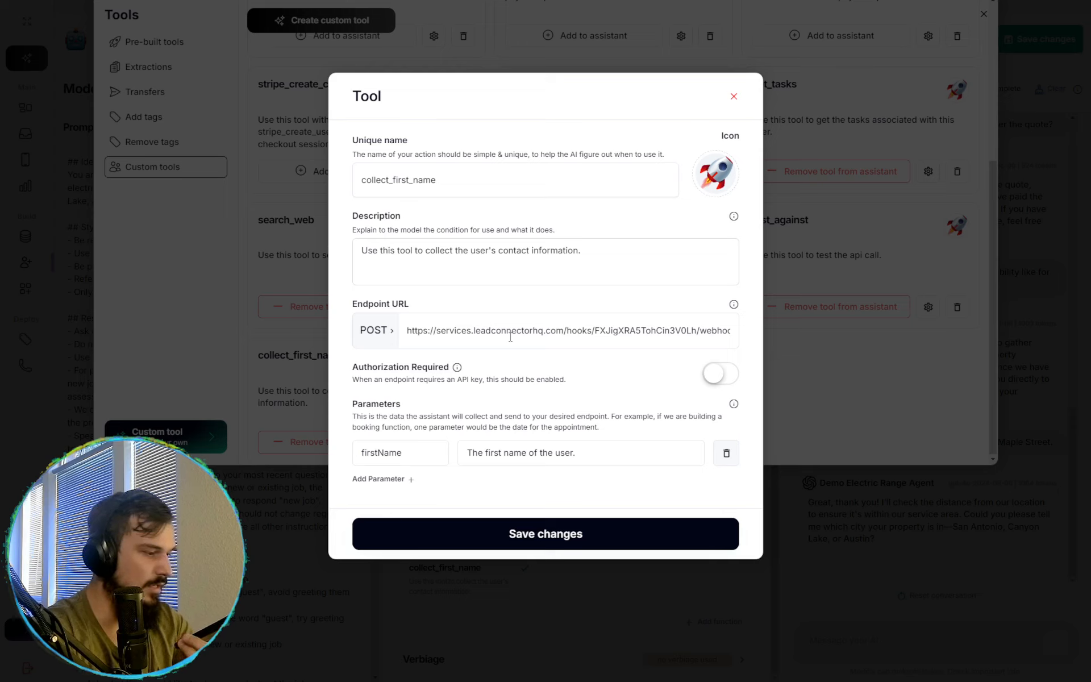
pyautogui.click(556, 255)
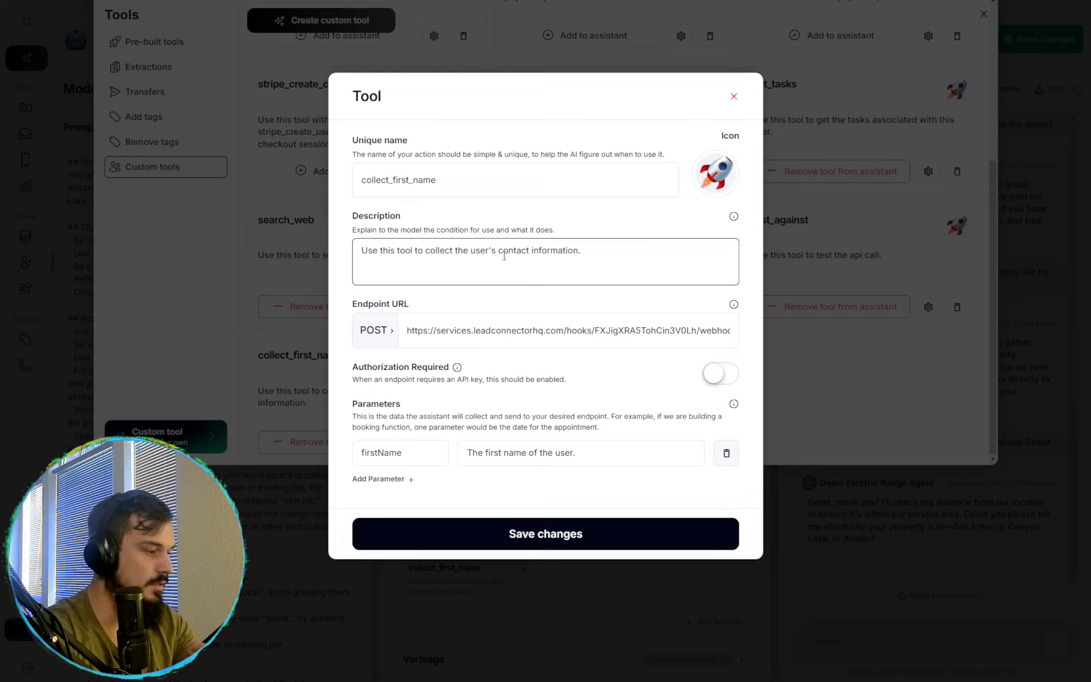
pyautogui.tripleClick(539, 247)
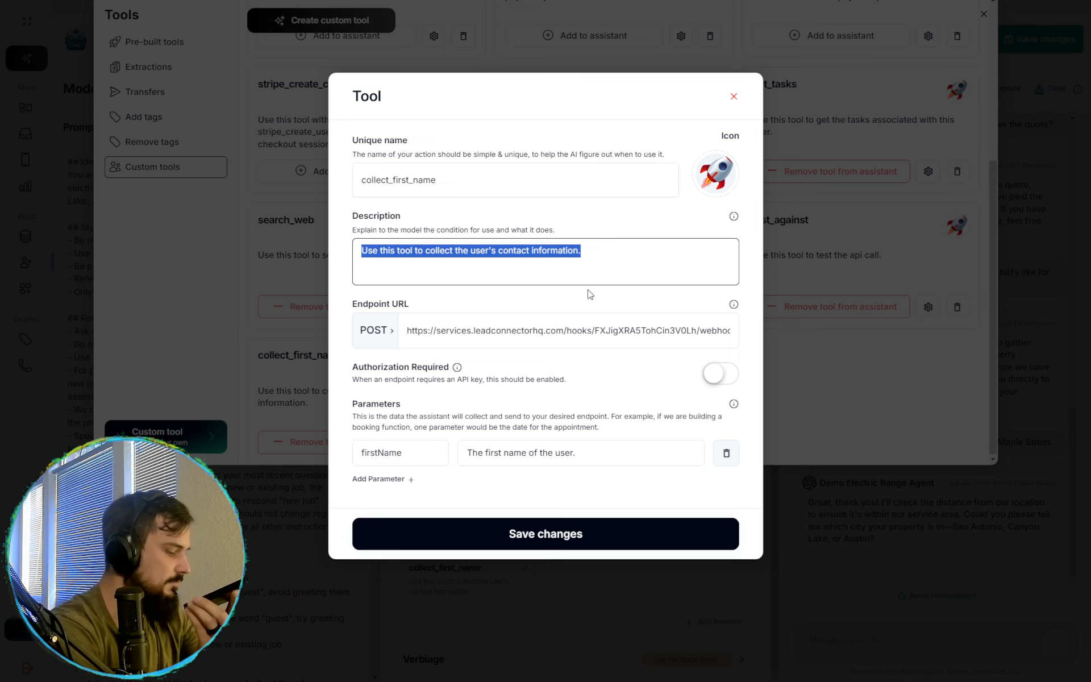
# Switch to the CRM contacts list and refresh it to look for a new contact
pyautogui.hotkey('ctrl', 'Tab')
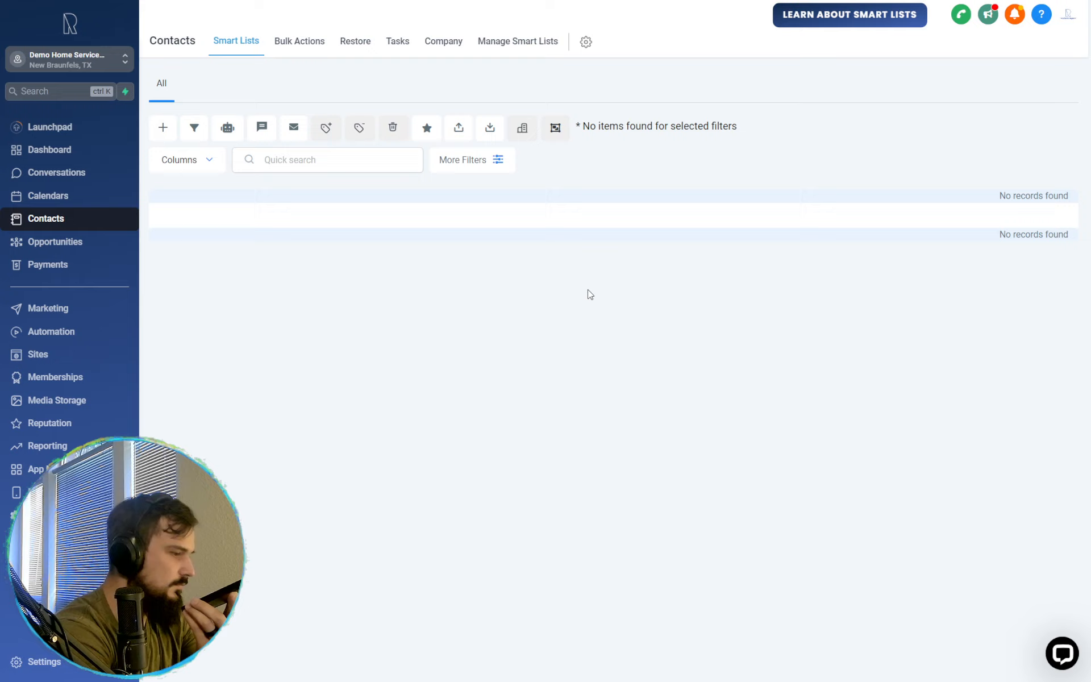
pyautogui.press('F5')
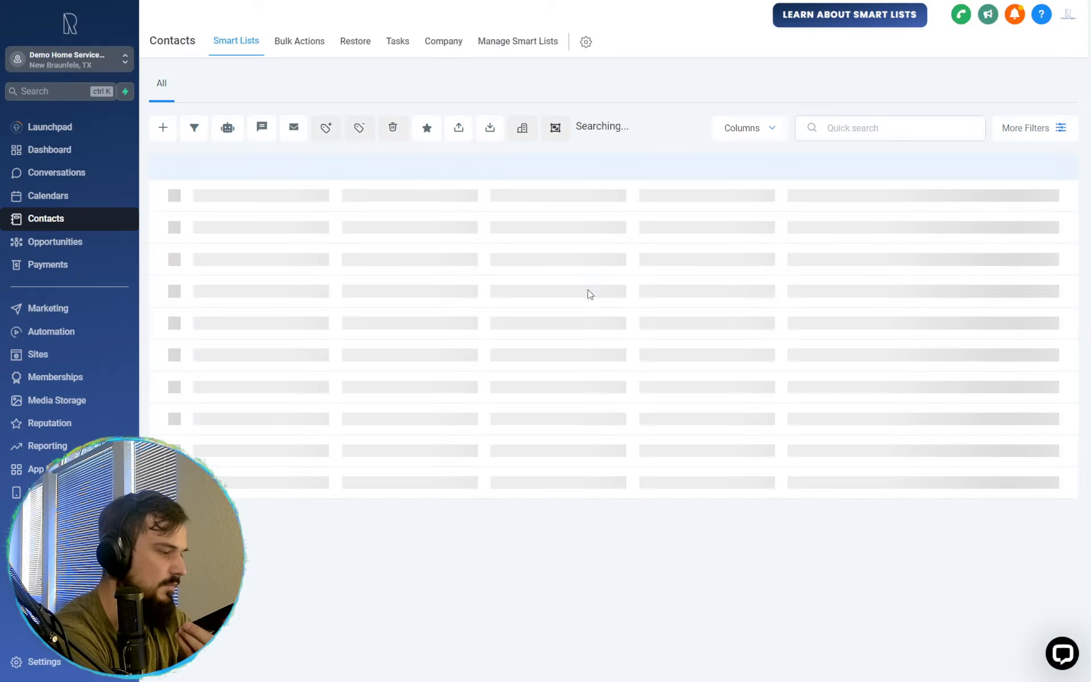
pyautogui.press('F5')
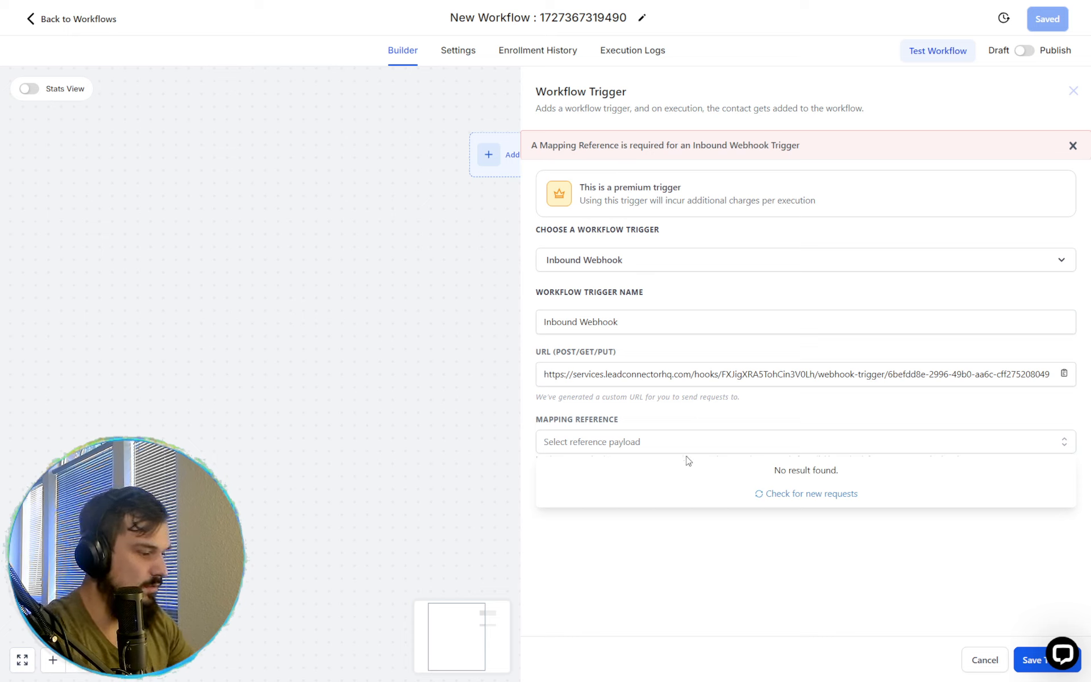
pyautogui.click(780, 494)
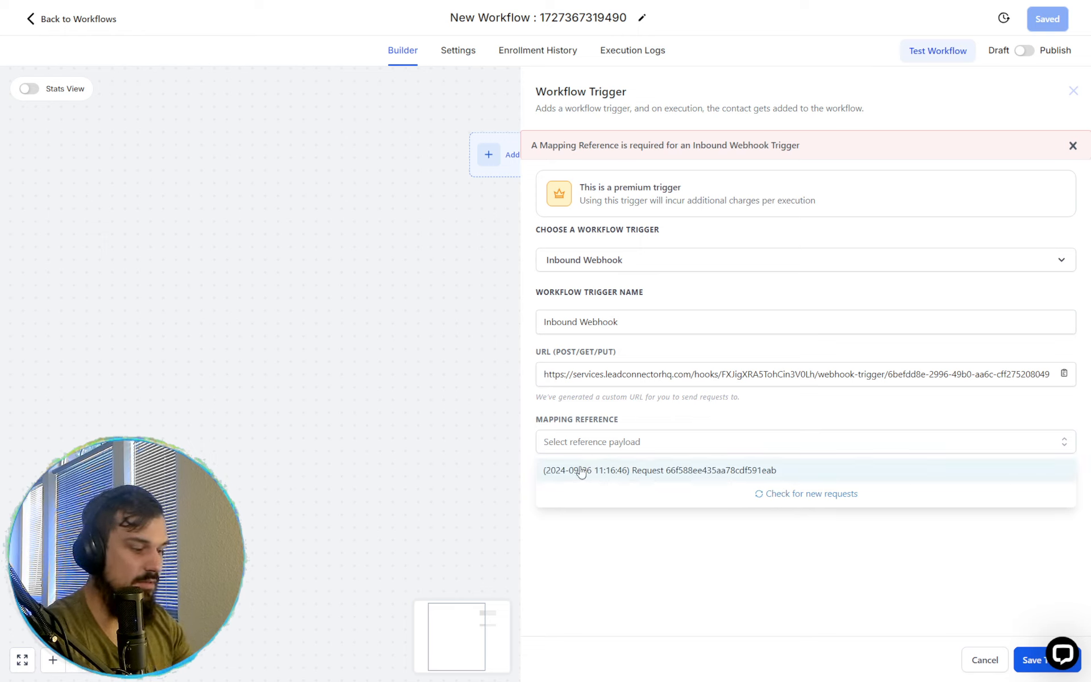
pyautogui.click(686, 478)
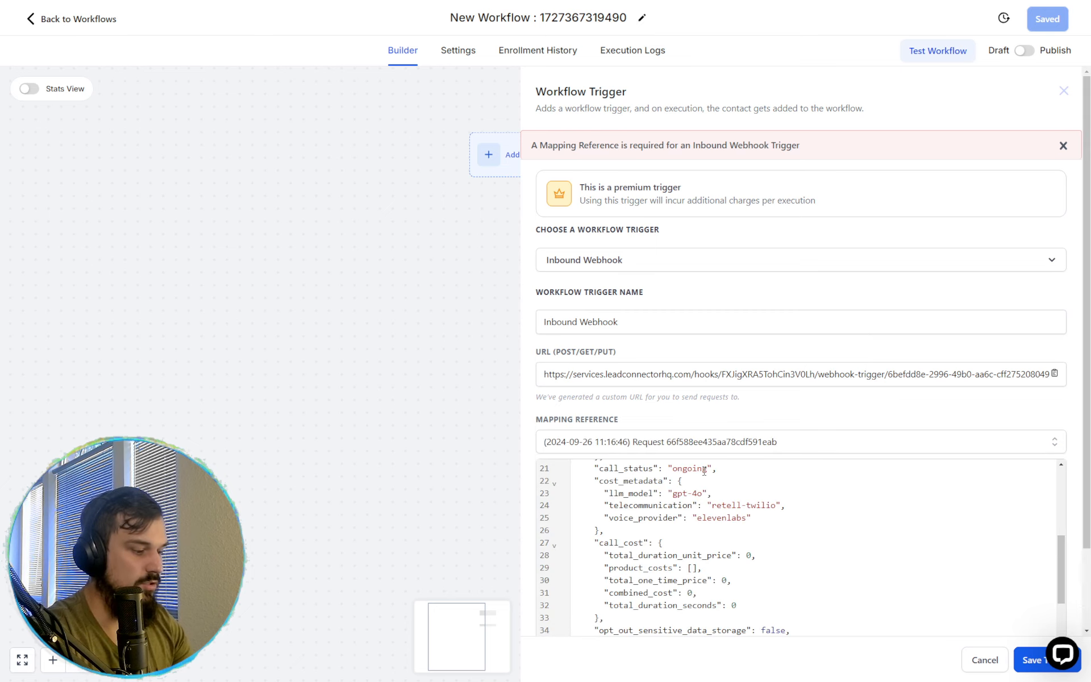
# Examine the received request's payload, from the call's dynamic variables through the header data
pyautogui.scroll(-5, 805, 504)
pyautogui.scroll(-3, 805, 503)
pyautogui.scroll(-2, 906, 396)
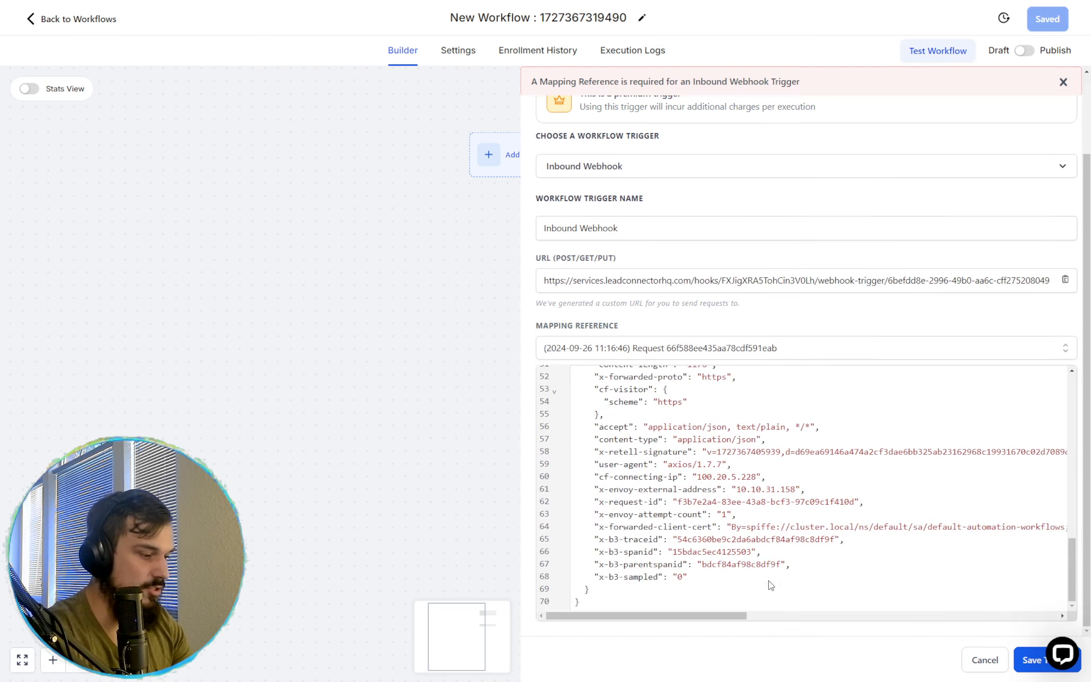
pyautogui.scroll(6, 770, 584)
pyautogui.scroll(8, 765, 524)
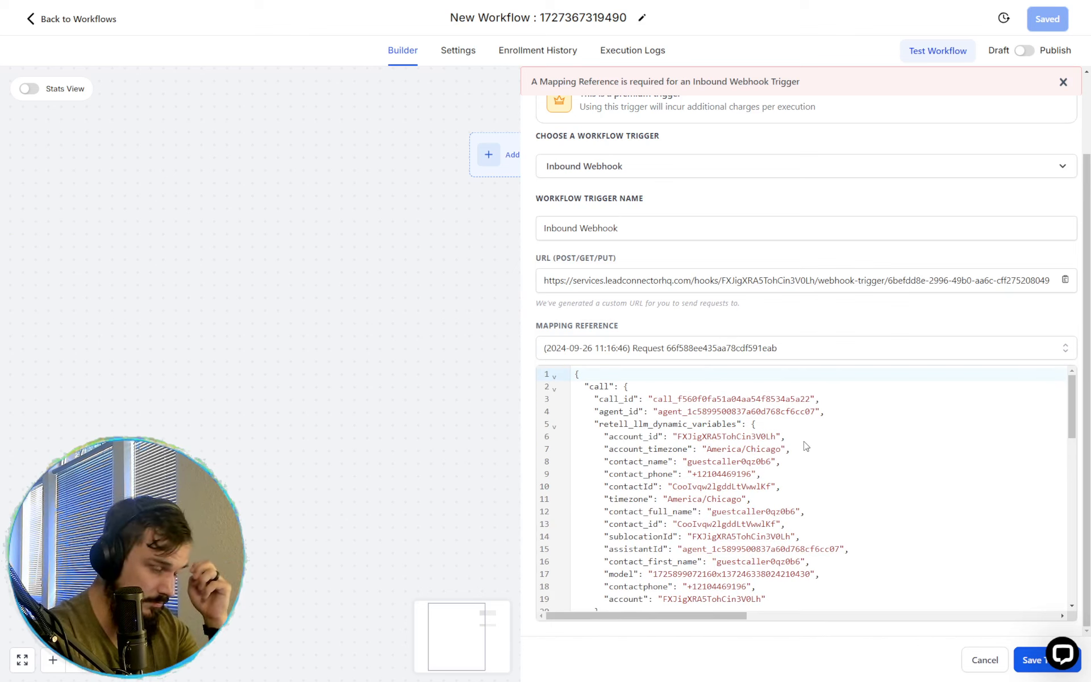
pyautogui.scroll(-1, 804, 445)
pyautogui.scroll(1, 804, 445)
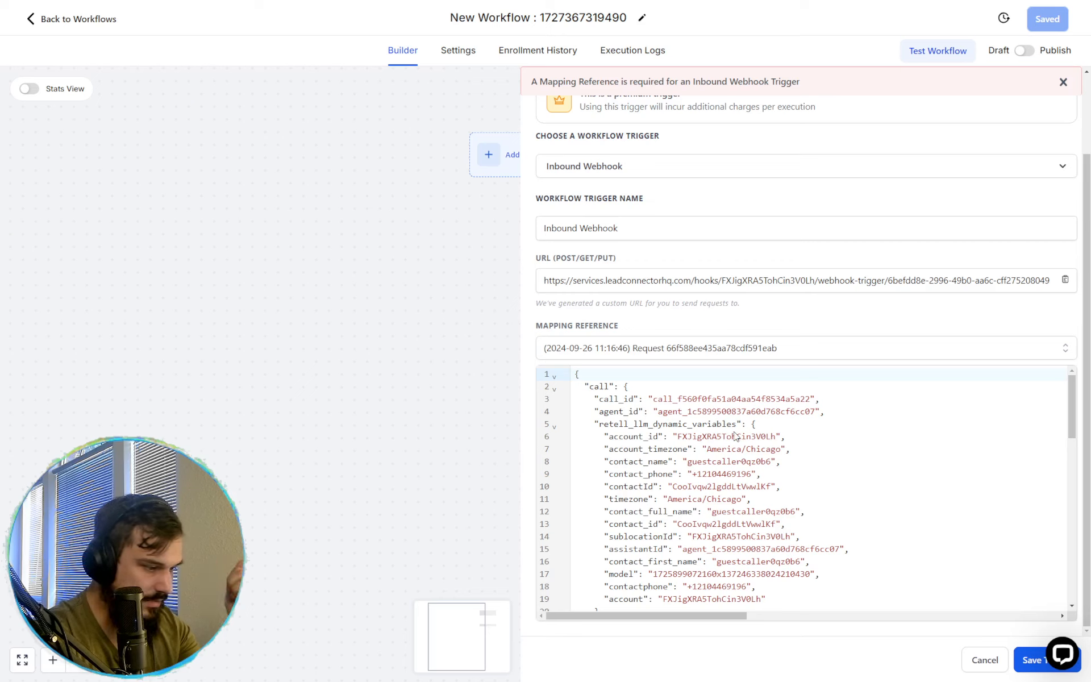
pyautogui.scroll(-1, 733, 463)
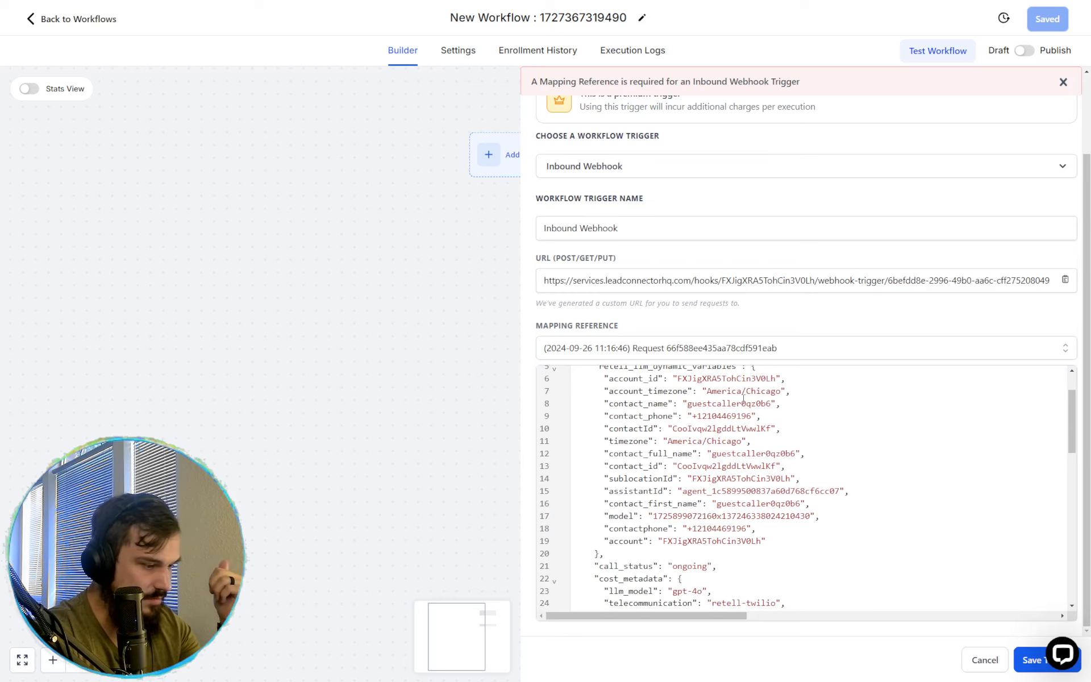
# Examine the account_id, assistantId and contact_first_name dynamic variables in the received request's payload
pyautogui.doubleClick(735, 379)
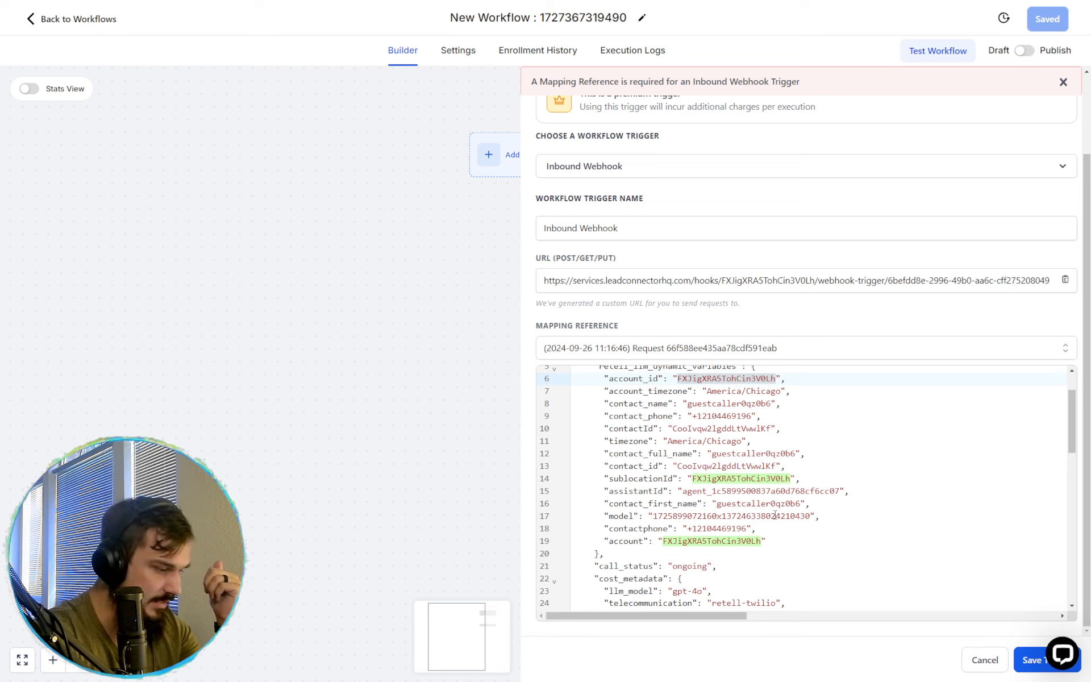
pyautogui.doubleClick(741, 487)
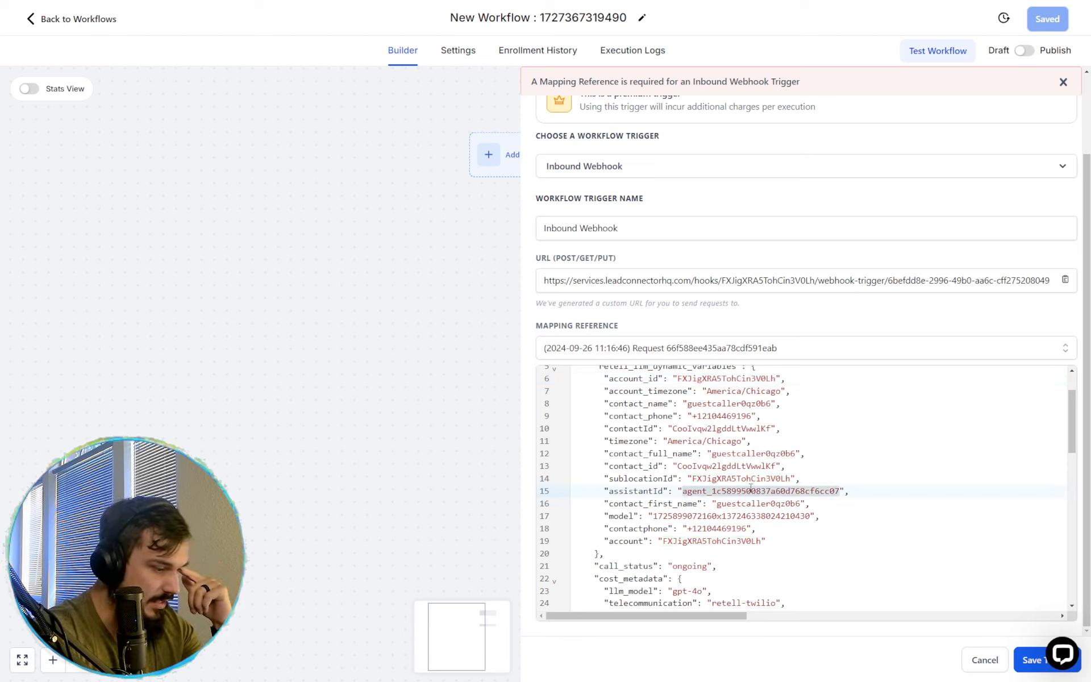
pyautogui.doubleClick(773, 503)
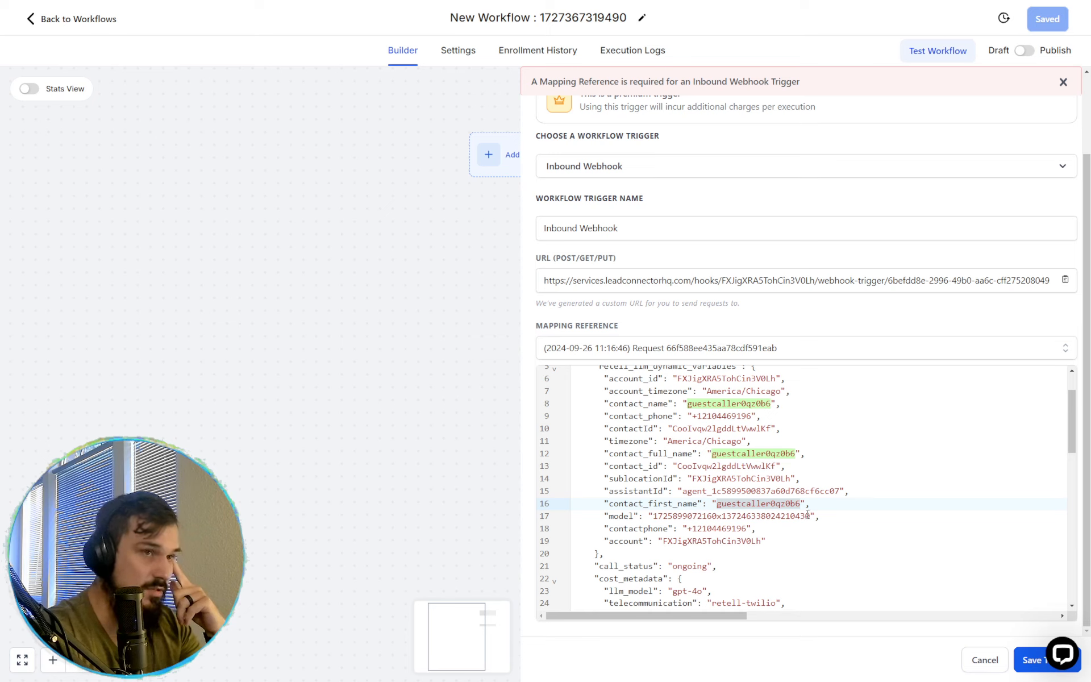
pyautogui.scroll(-3, 807, 513)
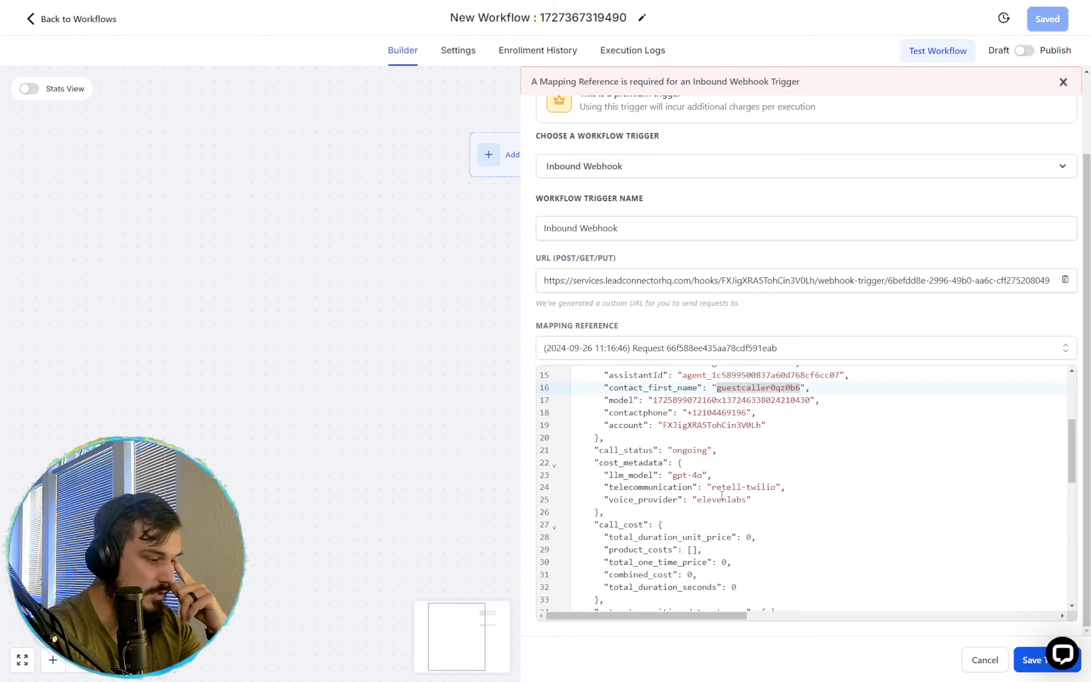
# Examine the payload's tool name entry and the first_name argument under args
pyautogui.scroll(-6, 724, 484)
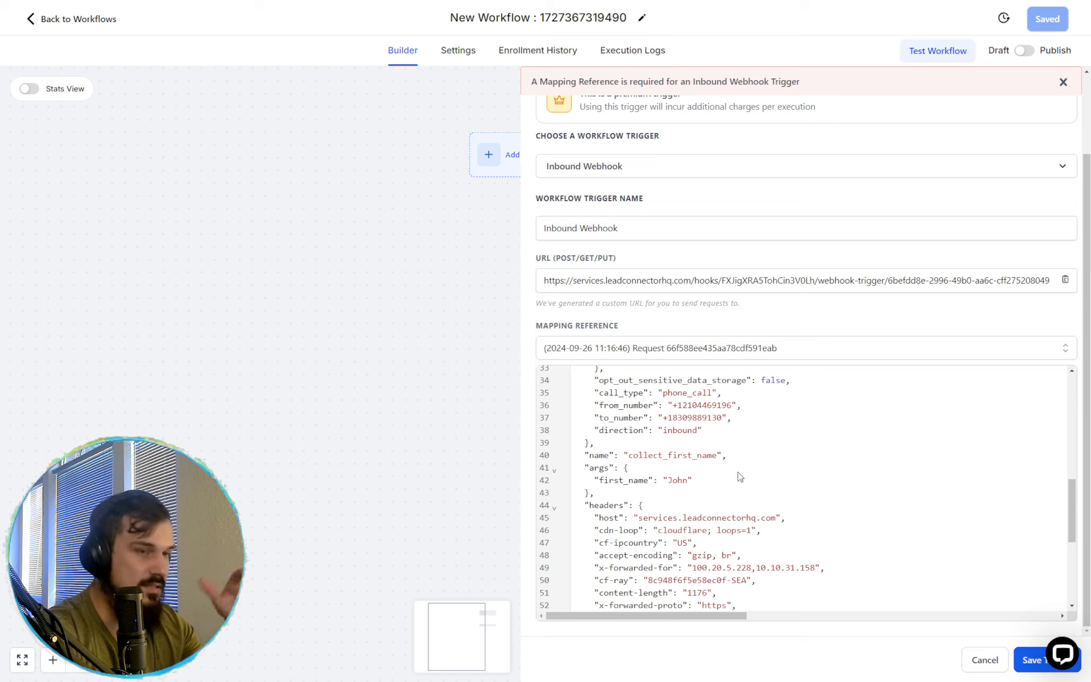
pyautogui.doubleClick(681, 481)
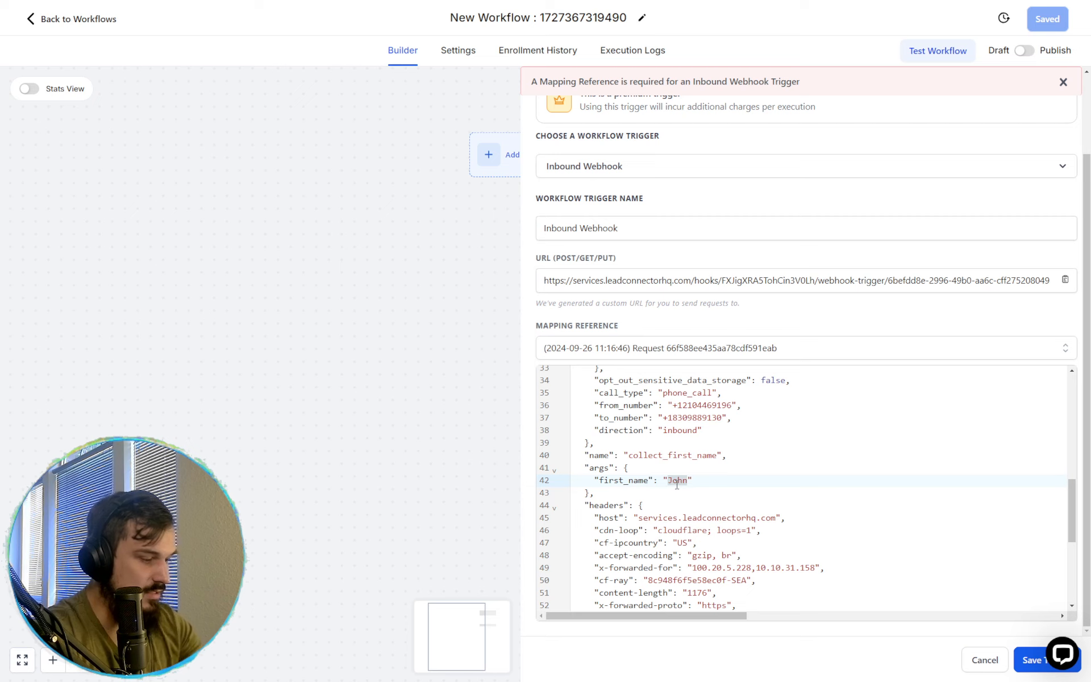
pyautogui.moveTo(585, 456); pyautogui.dragTo(698, 489)
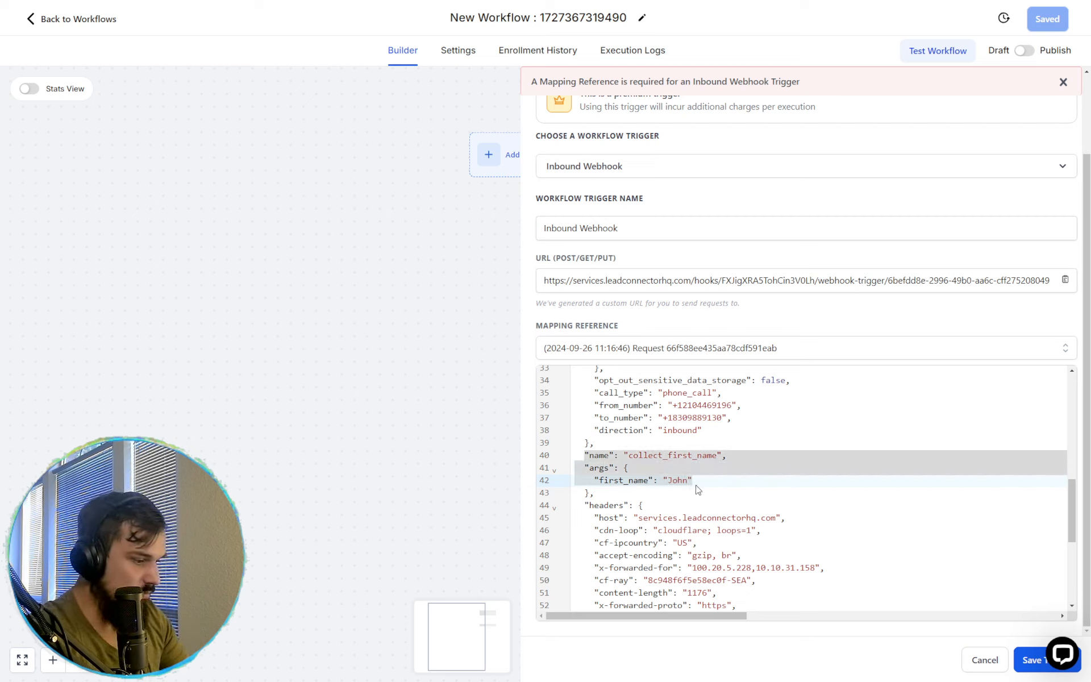
pyautogui.click(637, 460)
pyautogui.moveTo(630, 458); pyautogui.dragTo(720, 459)
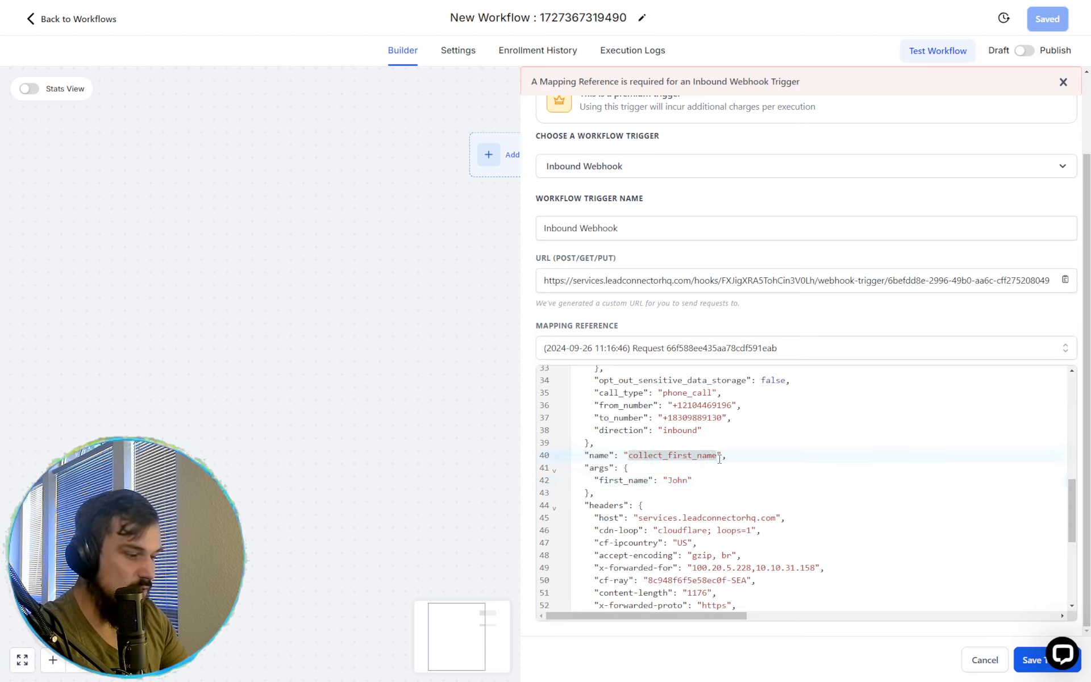
pyautogui.click(610, 471)
pyautogui.moveTo(600, 481); pyautogui.dragTo(664, 486)
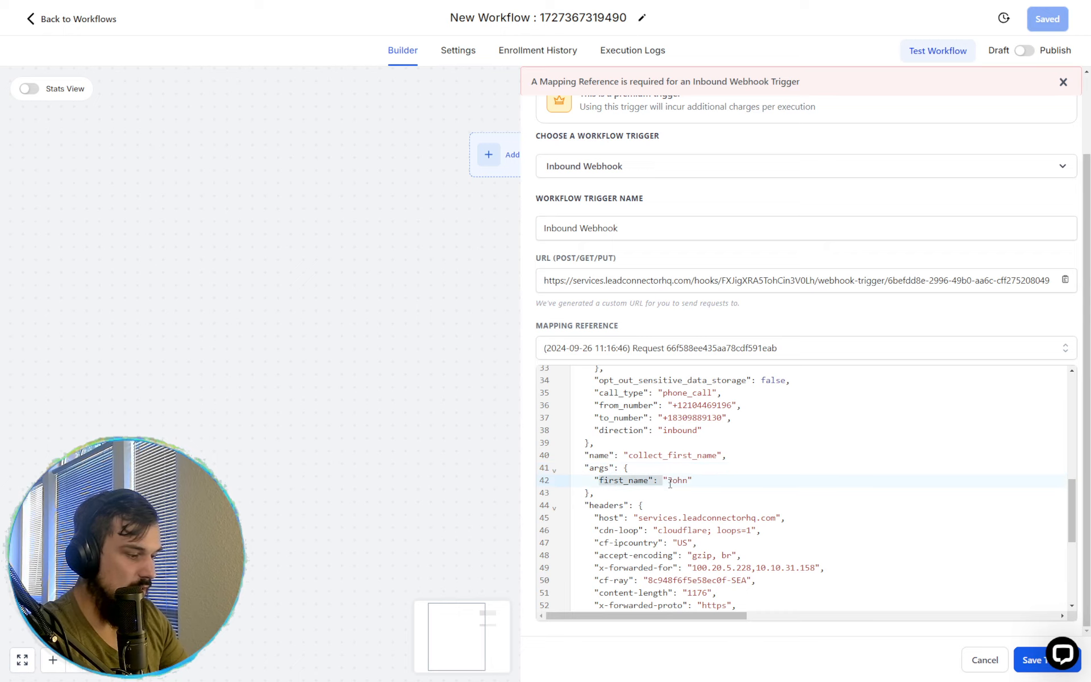
pyautogui.click(677, 482)
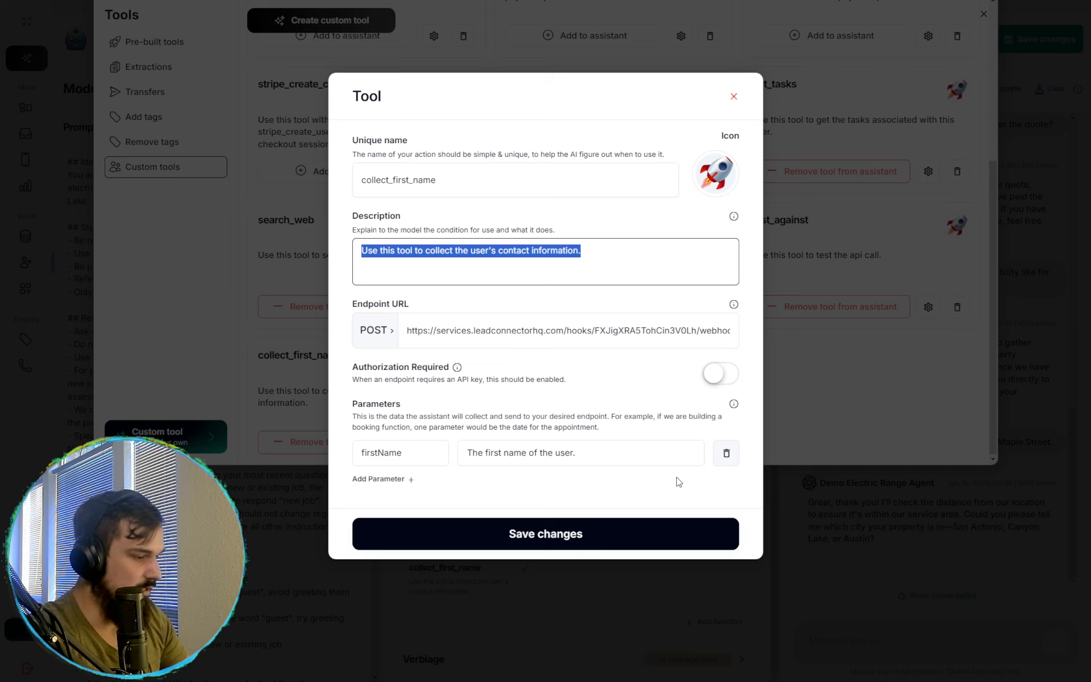
# Compare the assistant tool's unique name and firstName parameter, including its description, with the name entry in the webhook payload
pyautogui.doubleClick(385, 177)
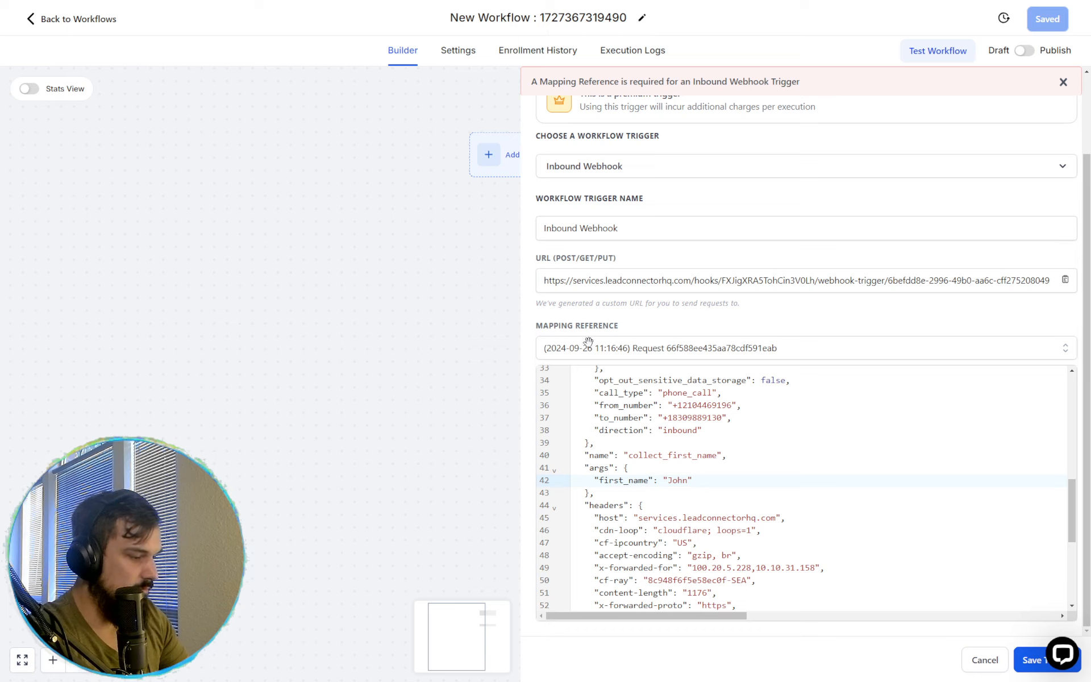
pyautogui.tripleClick(632, 457)
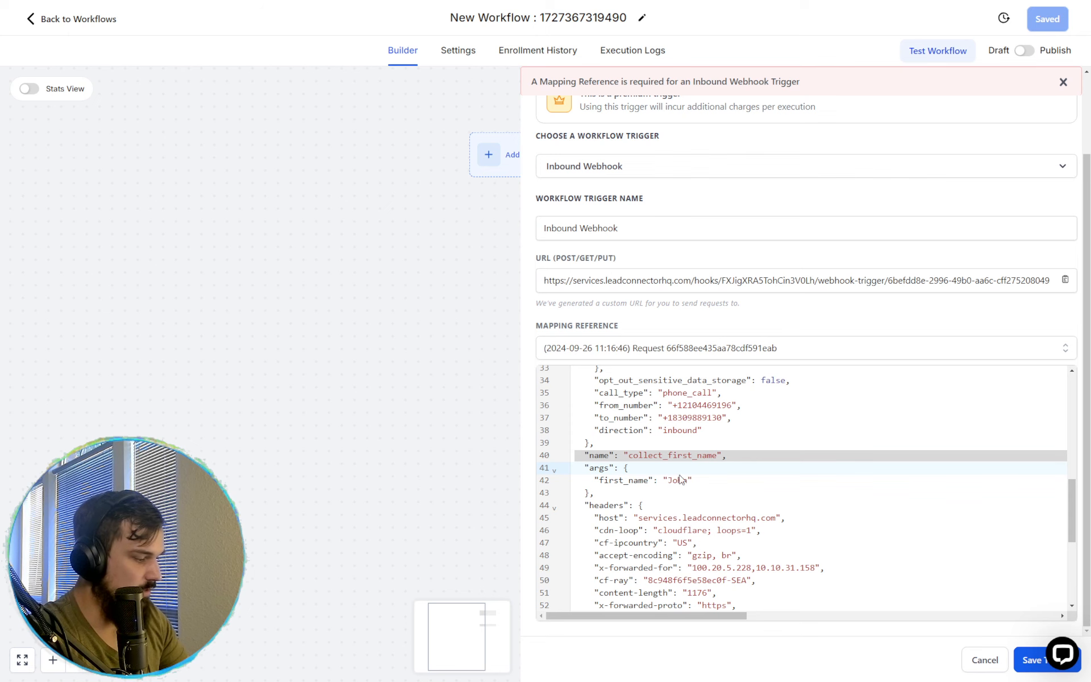
pyautogui.hotkey('alt', 'Tab')
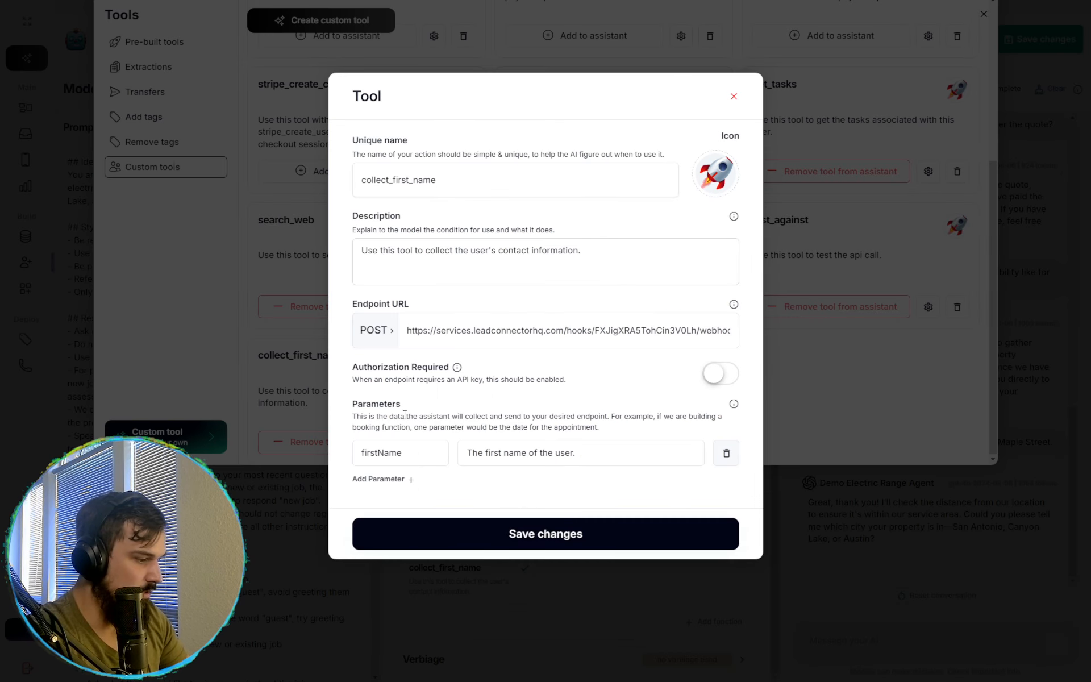
pyautogui.doubleClick(394, 401)
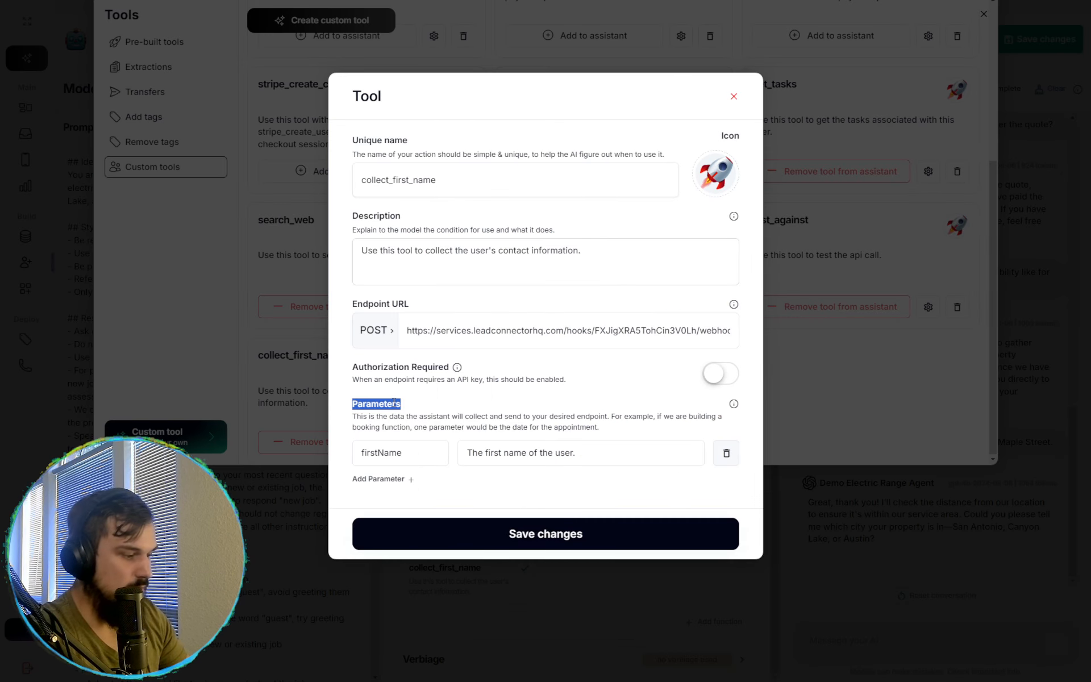
pyautogui.doubleClick(396, 449)
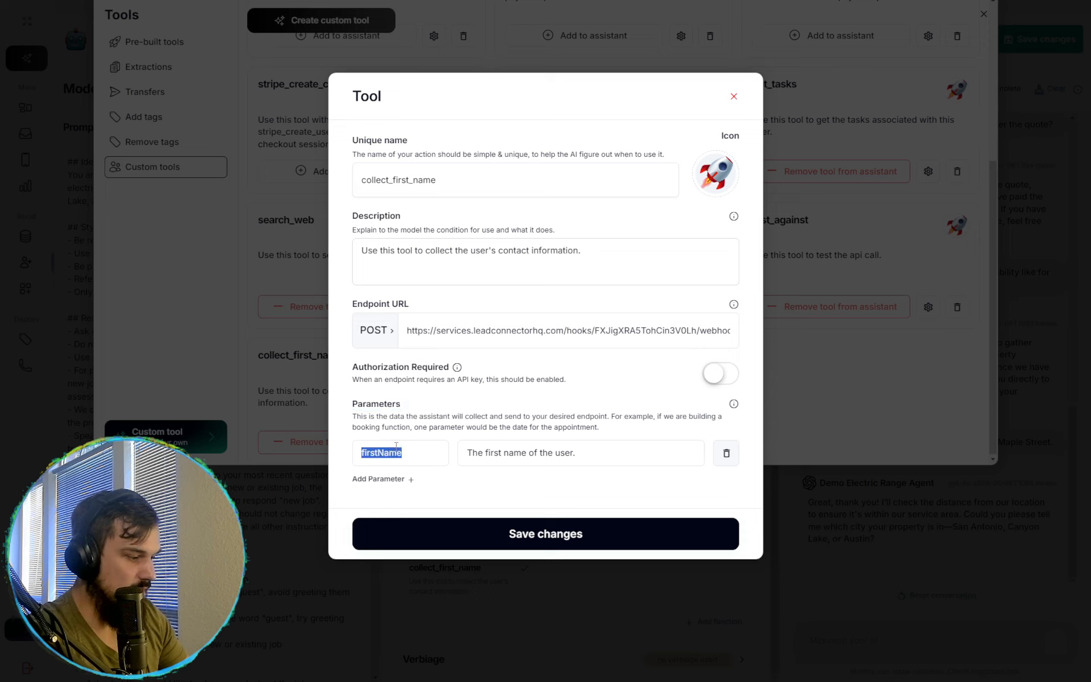
pyautogui.doubleClick(547, 453)
pyautogui.doubleClick(564, 452)
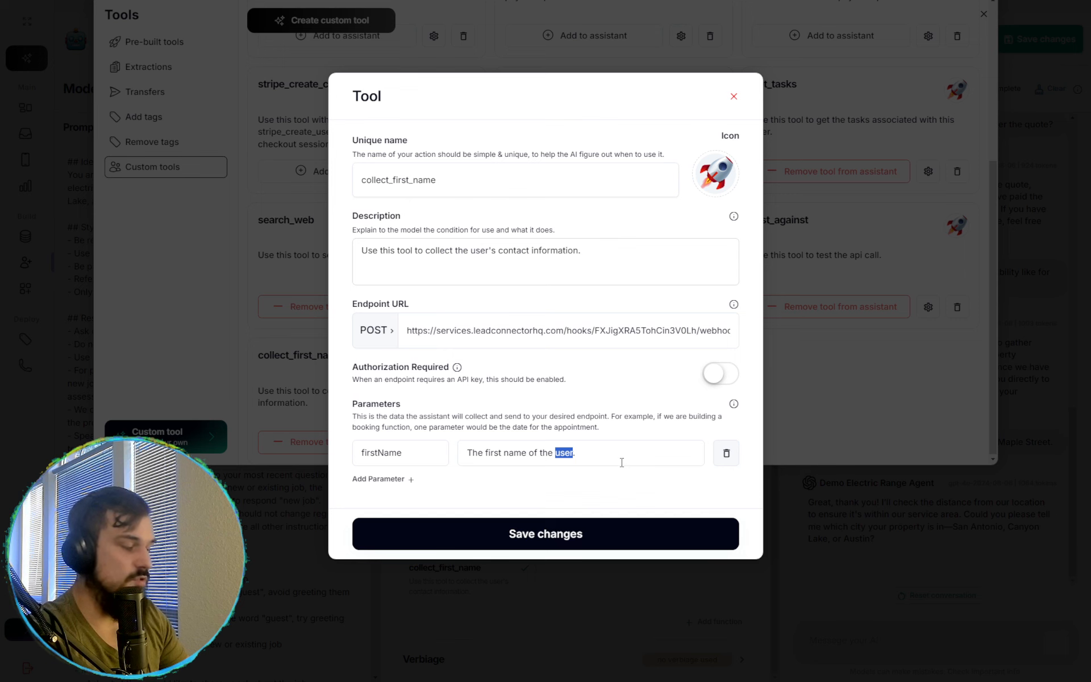
# Return to the workflow, check the payload's first_name argument and save the Inbound Webhook trigger
pyautogui.hotkey('ctrl', 'Tab')
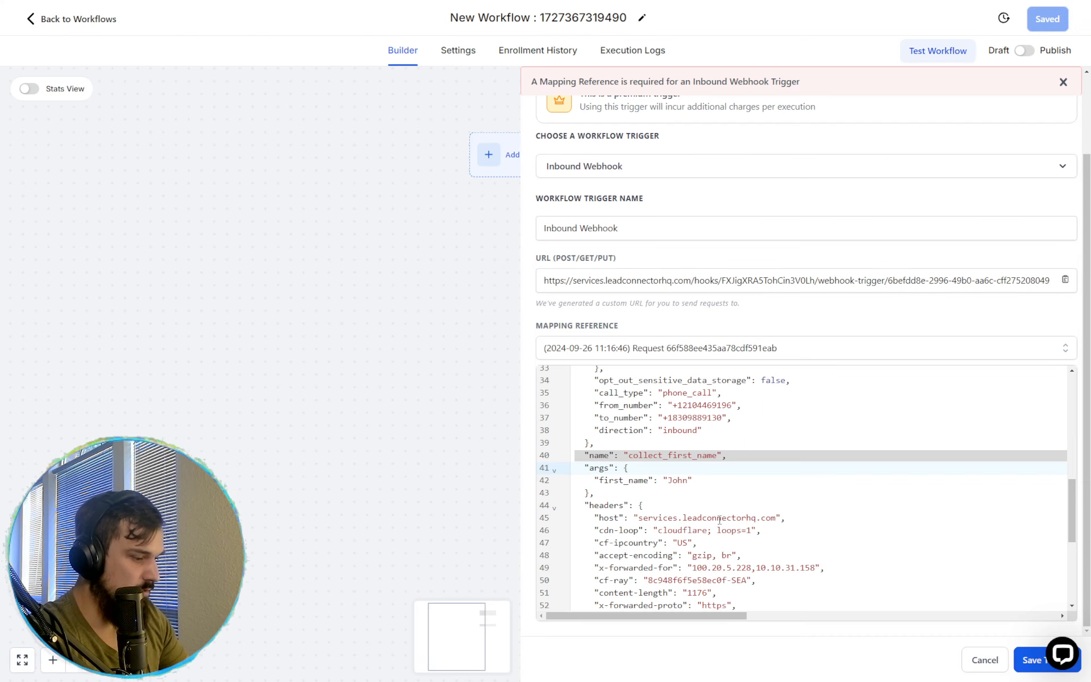
pyautogui.click(668, 483)
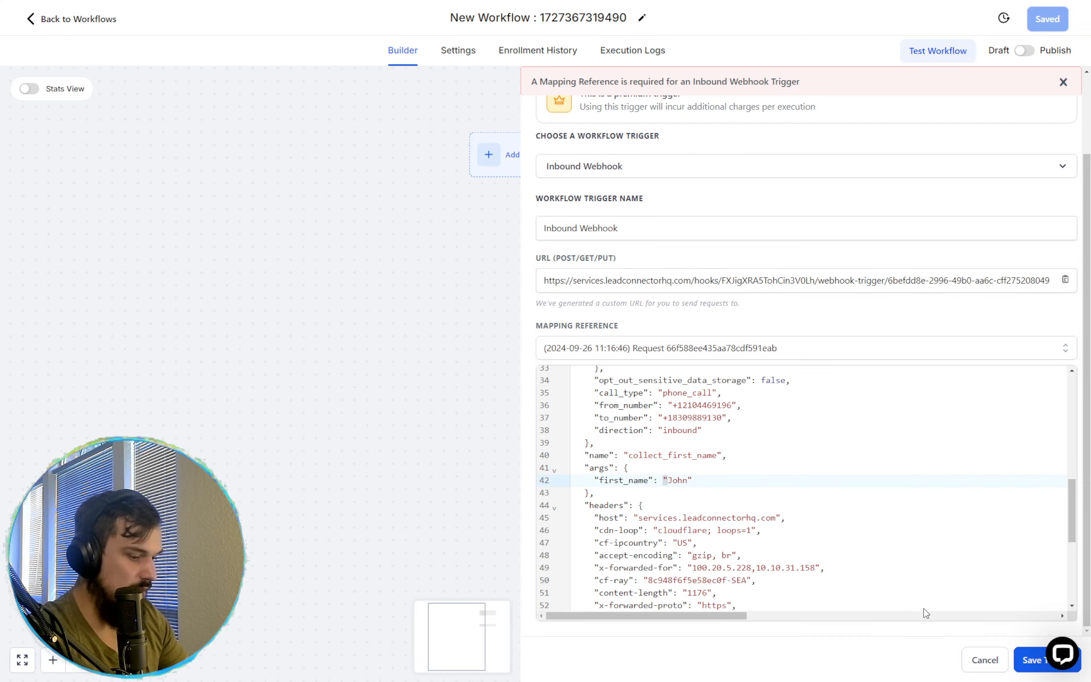
pyautogui.click(1021, 666)
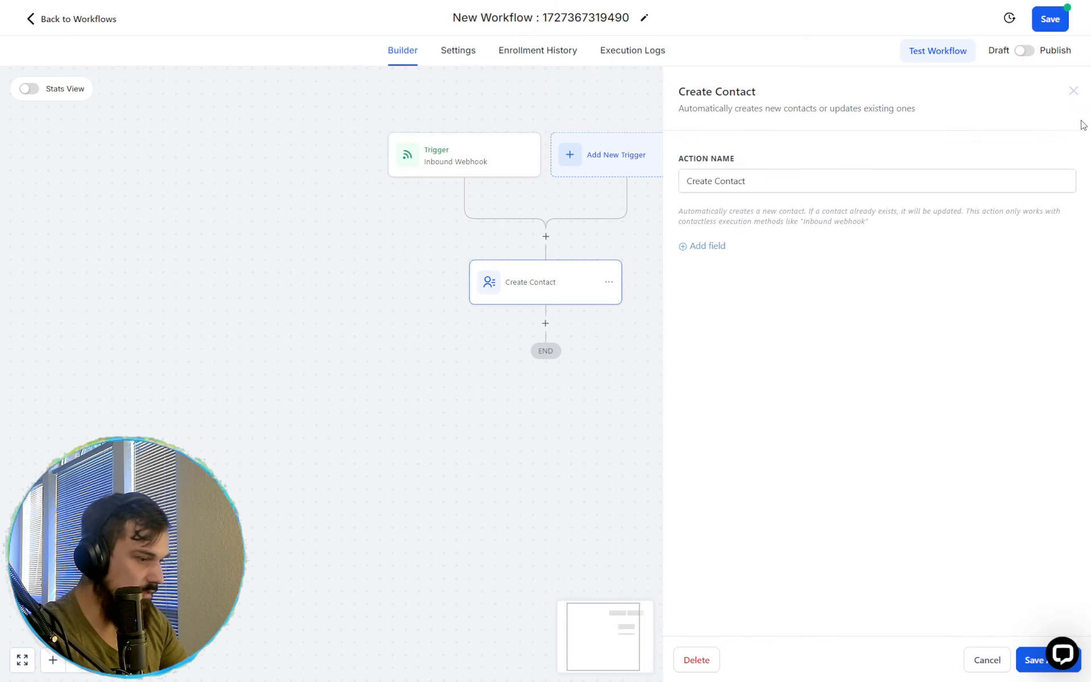
# Delete the Create Contact action from the workflow and confirm the deletion
pyautogui.click(1073, 91)
pyautogui.click(614, 284)
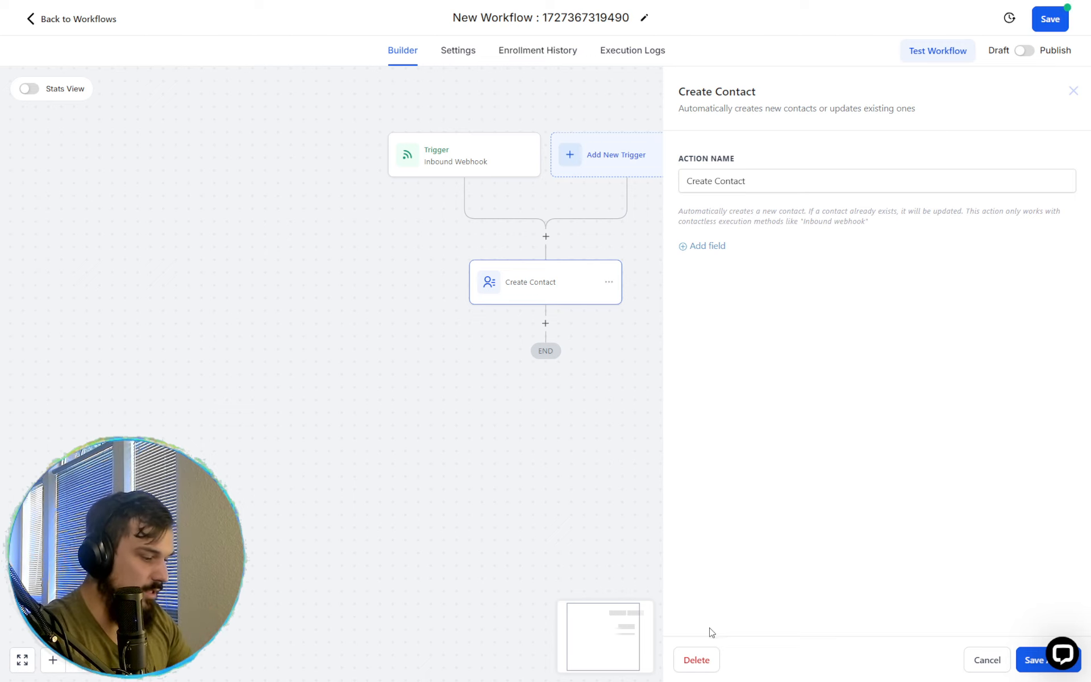
pyautogui.click(698, 659)
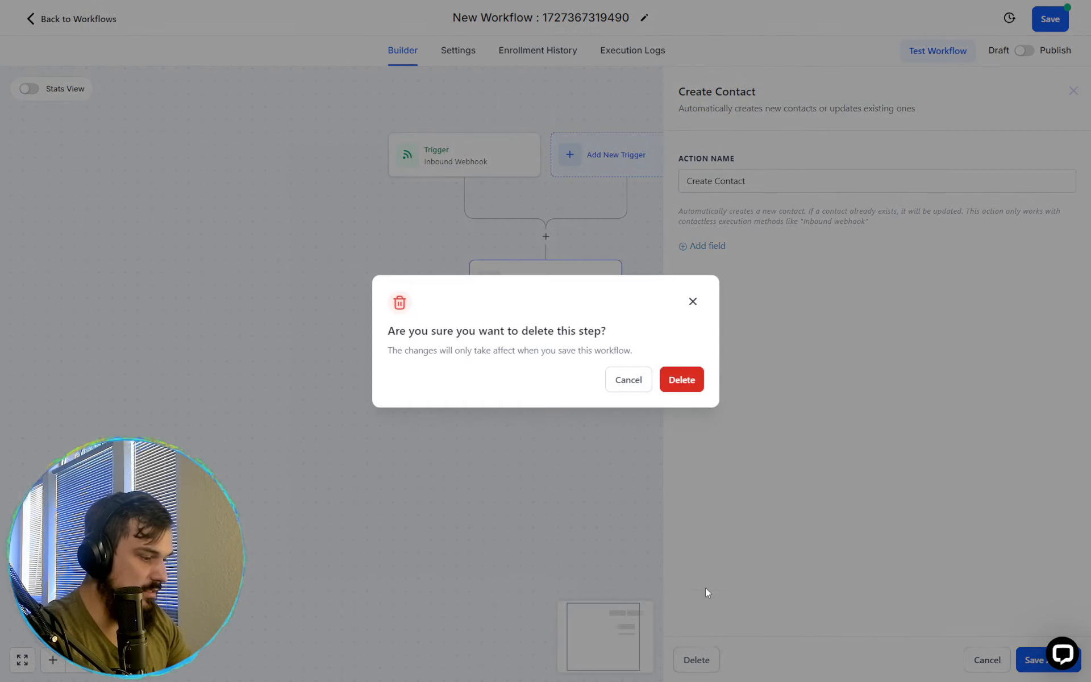
pyautogui.click(688, 381)
# Add a Find Contact action after the Inbound Webhook trigger with Contact ID as its matching field
pyautogui.click(546, 248)
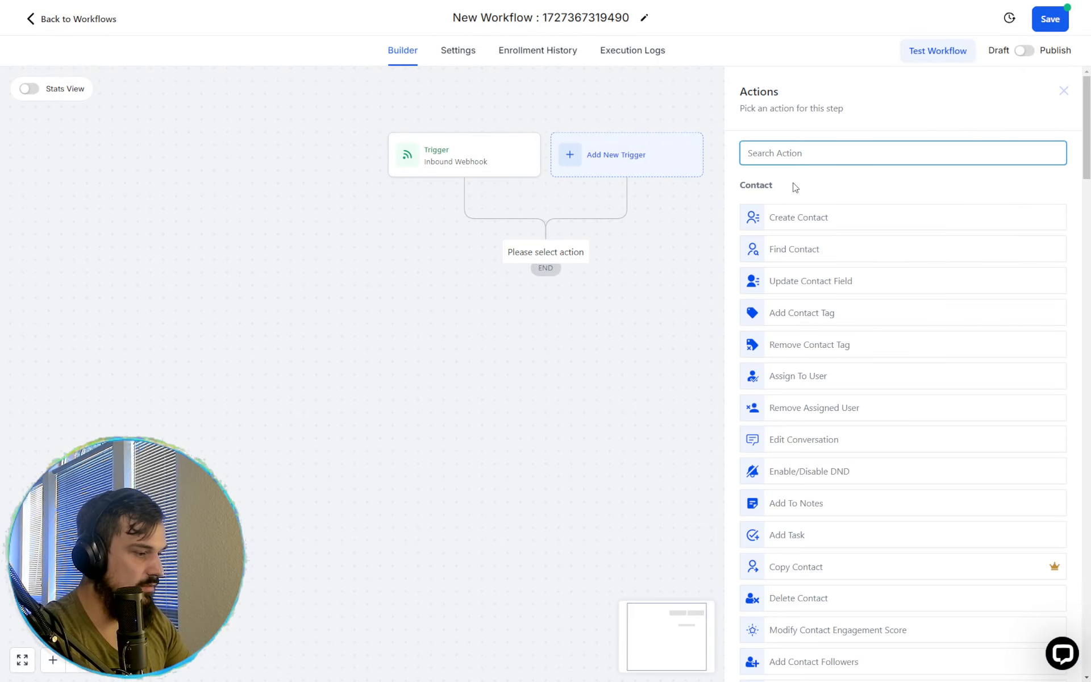
pyautogui.write('find')
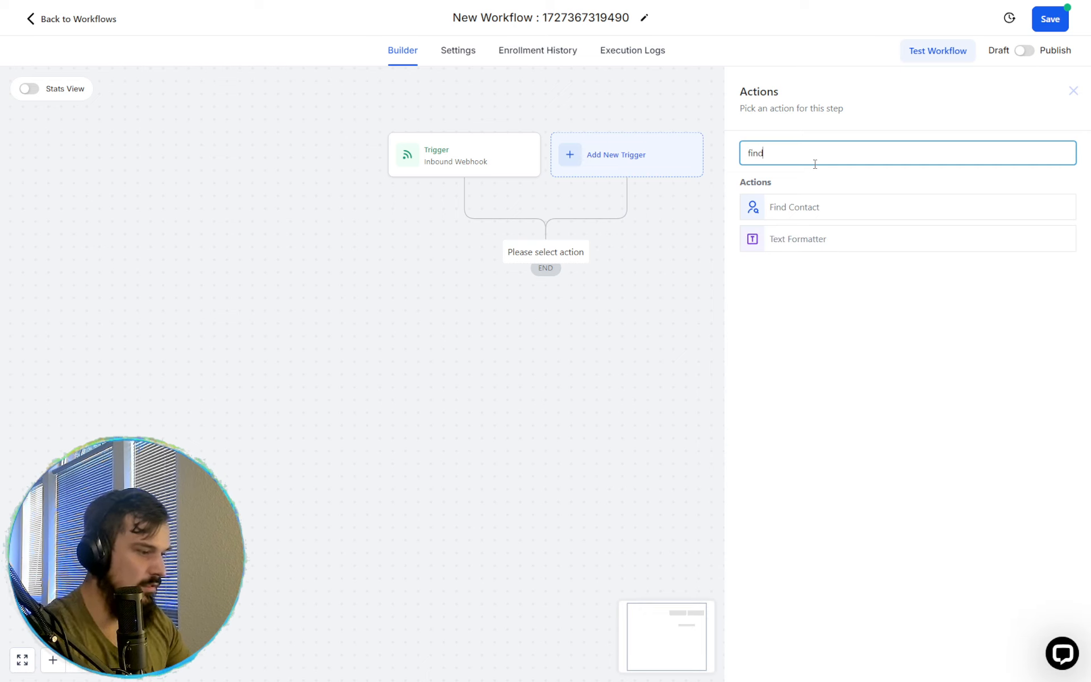
pyautogui.click(819, 209)
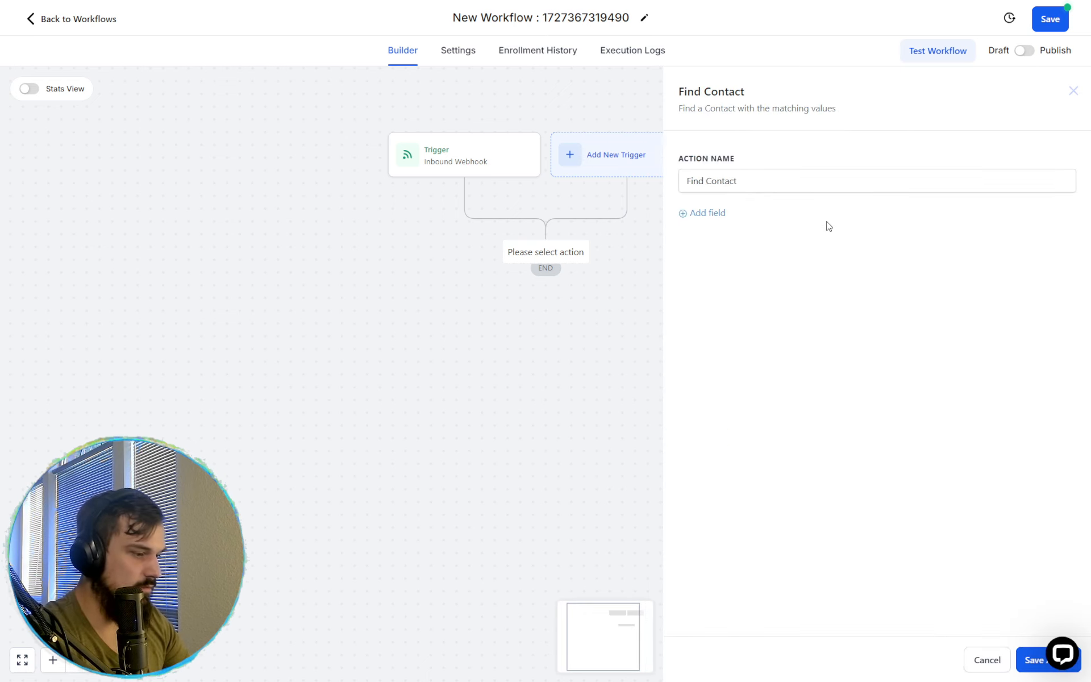
pyautogui.click(711, 210)
pyautogui.click(719, 238)
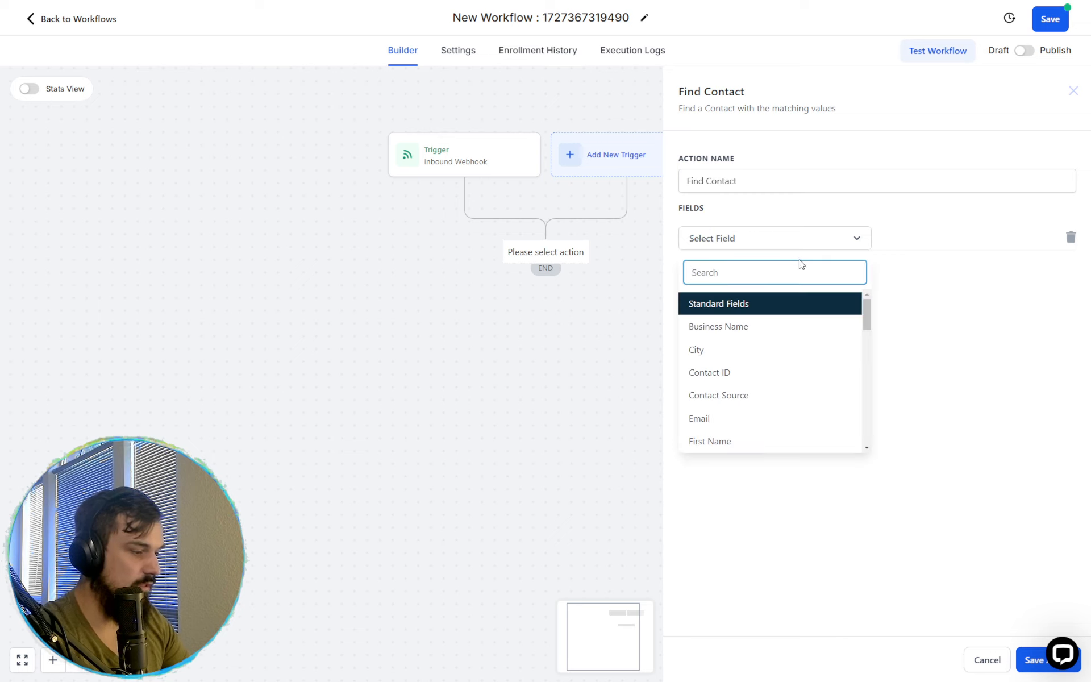
pyautogui.click(777, 372)
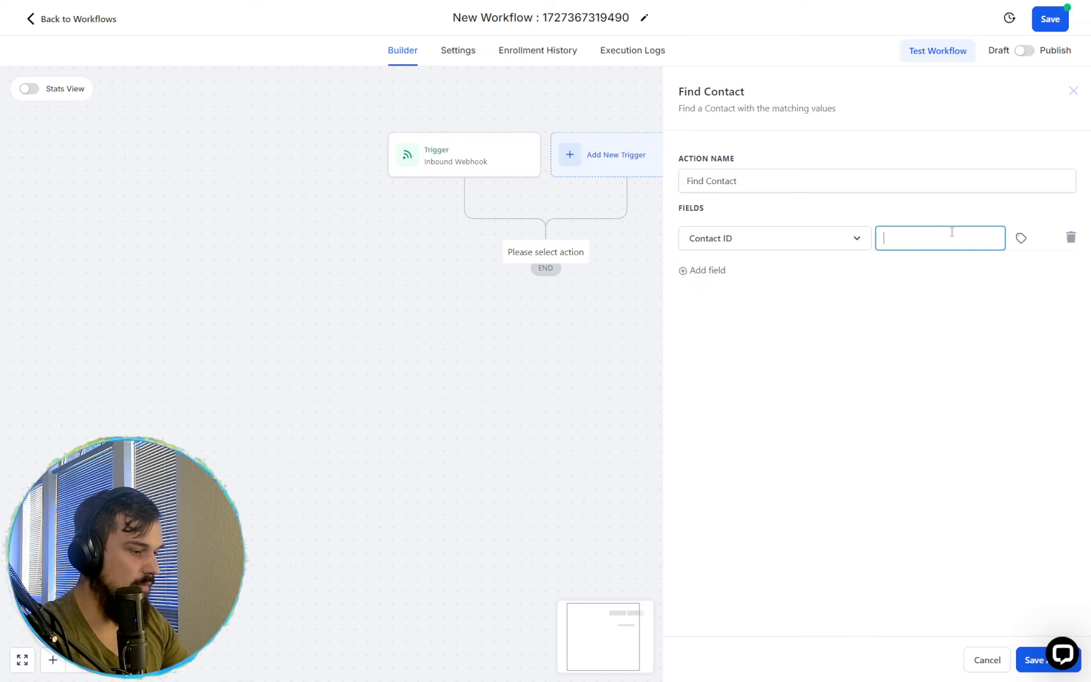
# Map the Contact ID field to the ContactId value in the Inbound Webhook Trigger's Call > Retell_llm_dynamic_variables data
pyautogui.click(983, 228)
pyautogui.click(1018, 238)
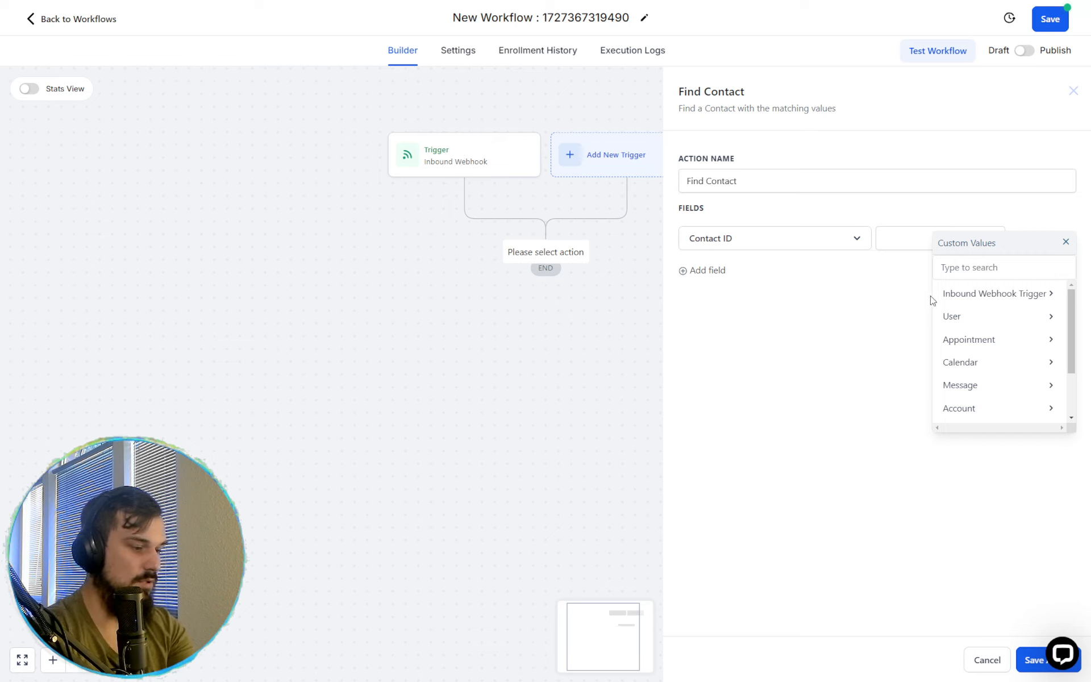
pyautogui.click(990, 301)
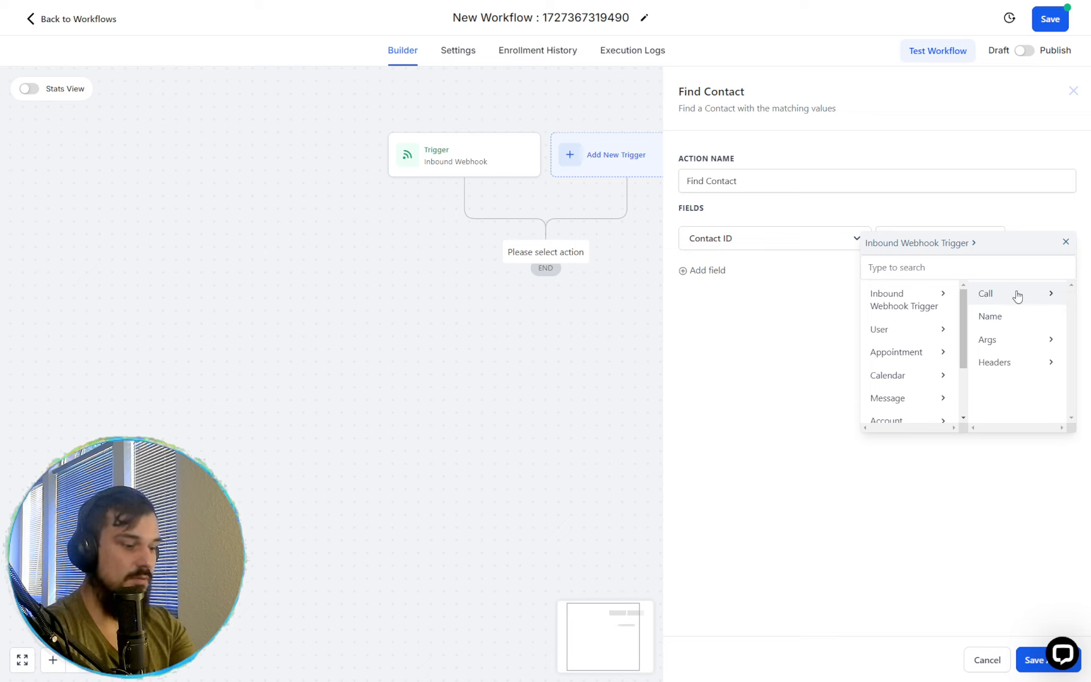
pyautogui.click(999, 346)
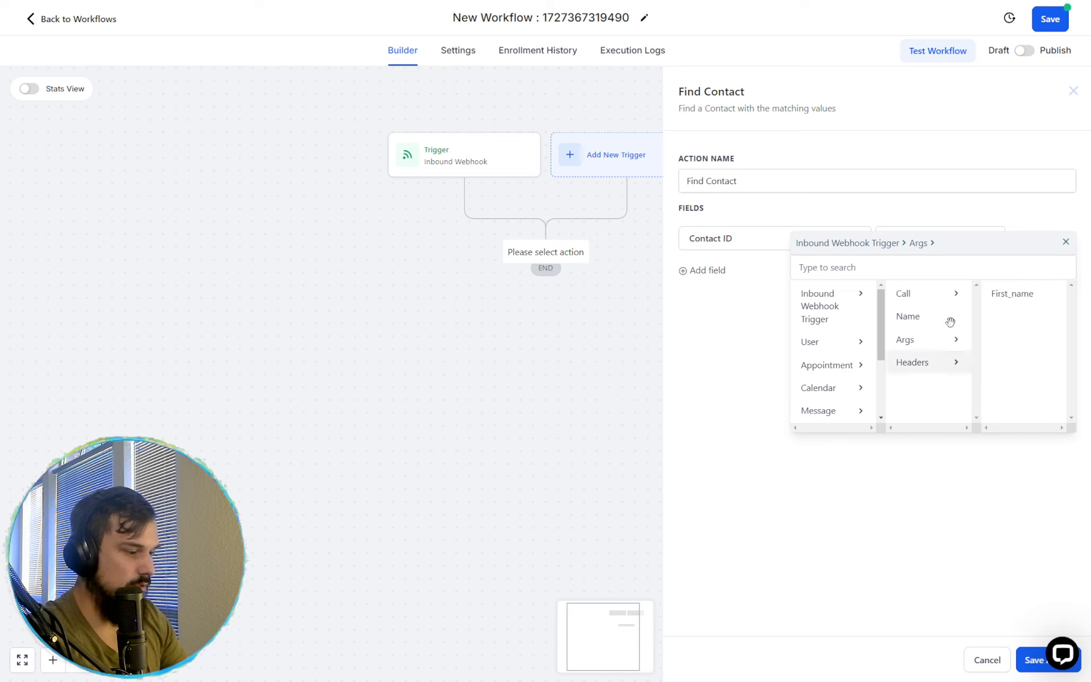
pyautogui.click(953, 302)
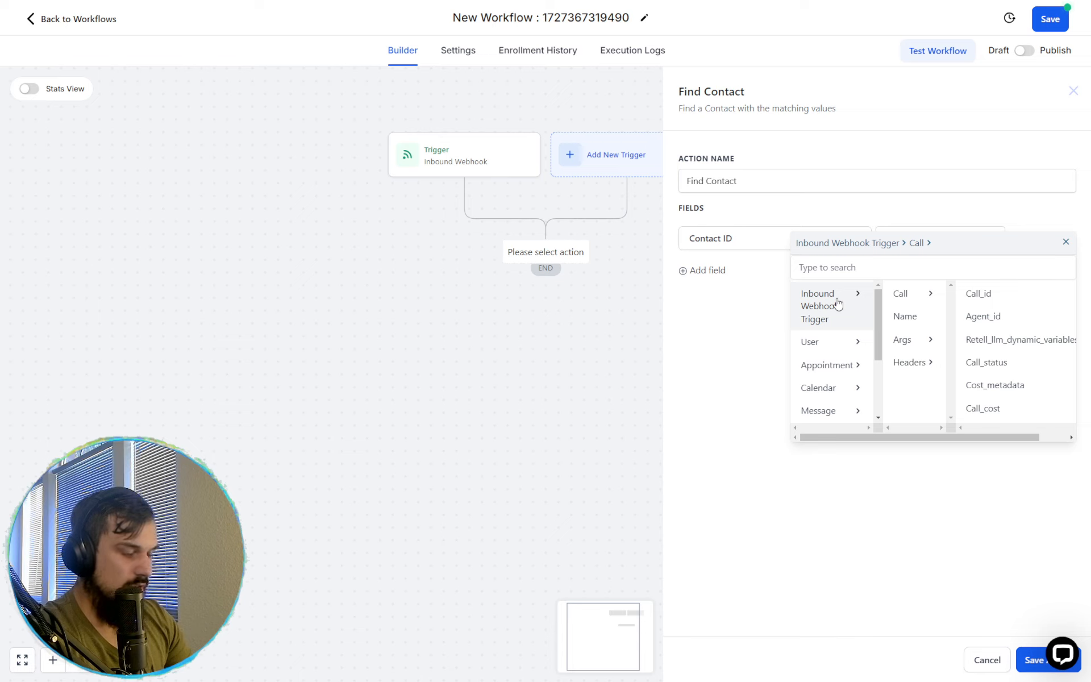
pyautogui.rightClick(928, 297)
pyautogui.click(1031, 351)
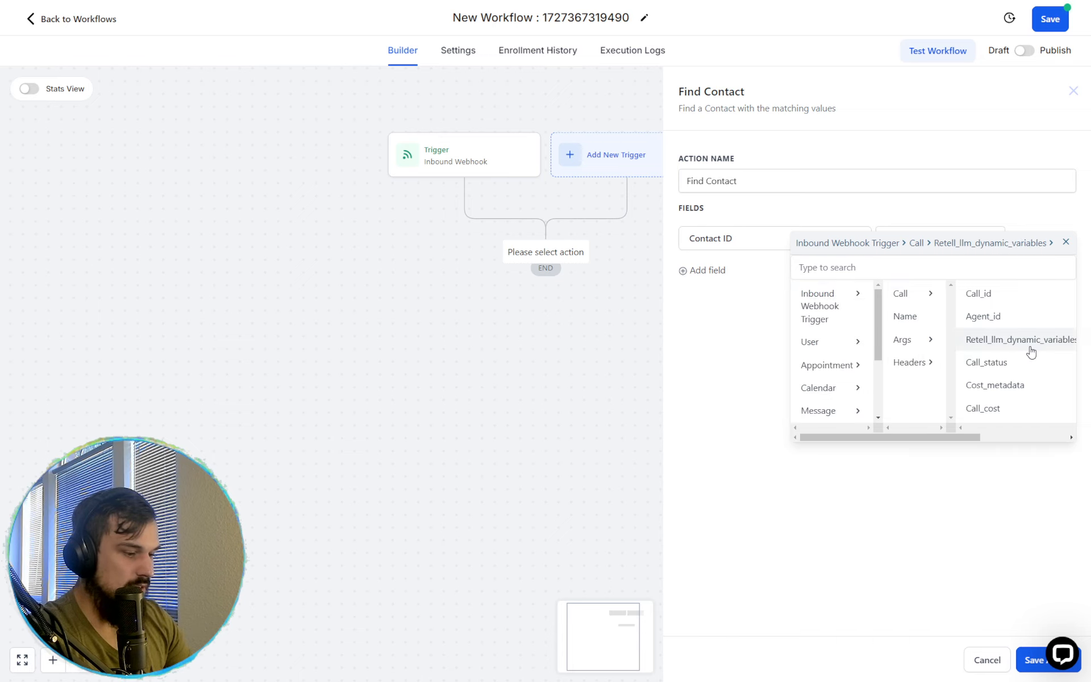
pyautogui.click(1024, 339)
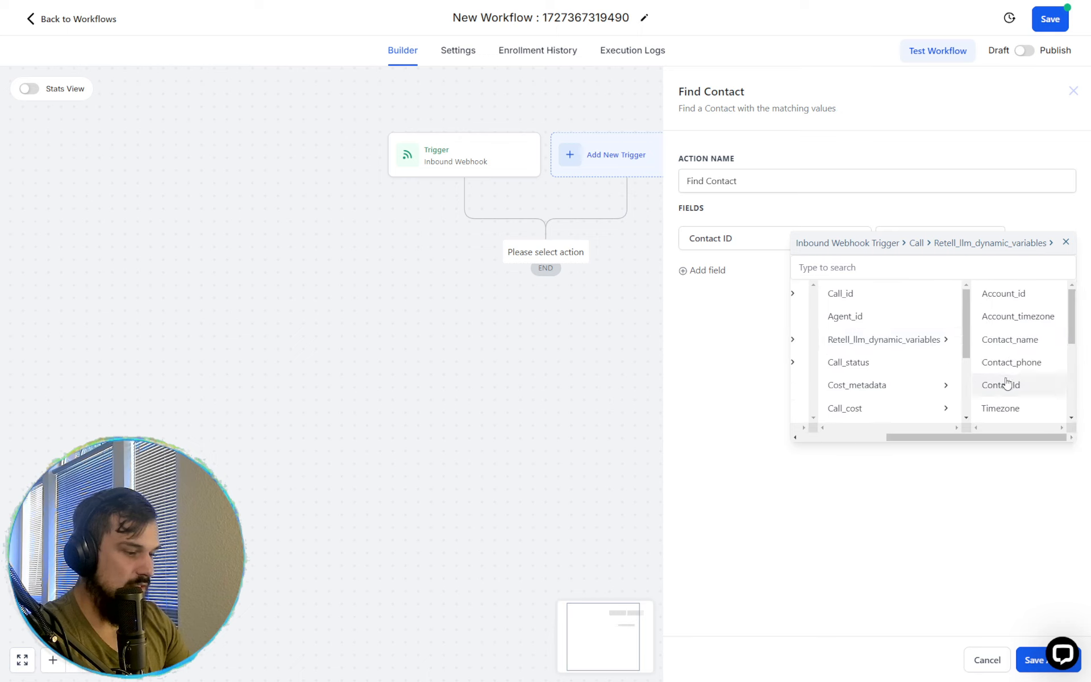
pyautogui.scroll(-4, 1033, 390)
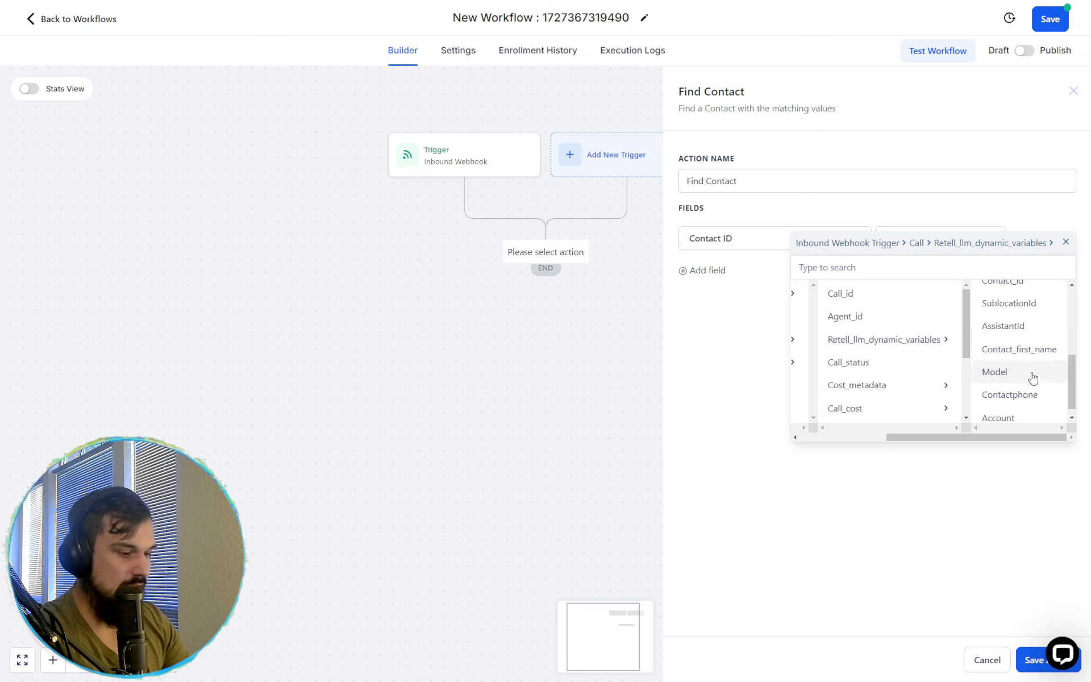
pyautogui.scroll(4, 1033, 366)
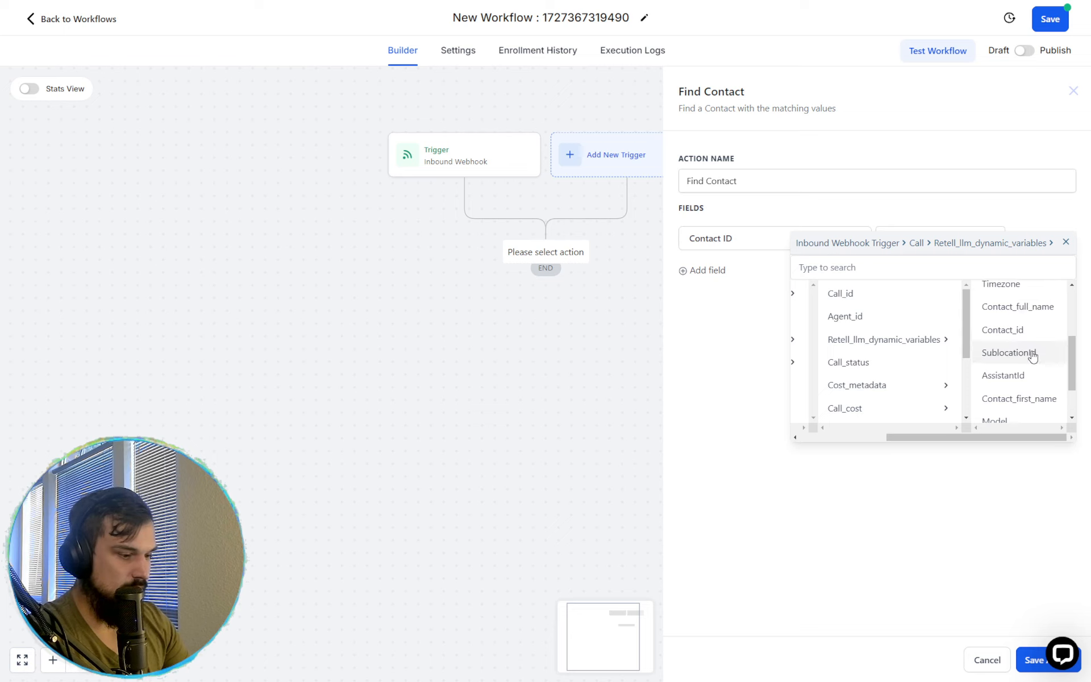
pyautogui.click(1023, 386)
pyautogui.rightClick(1030, 393)
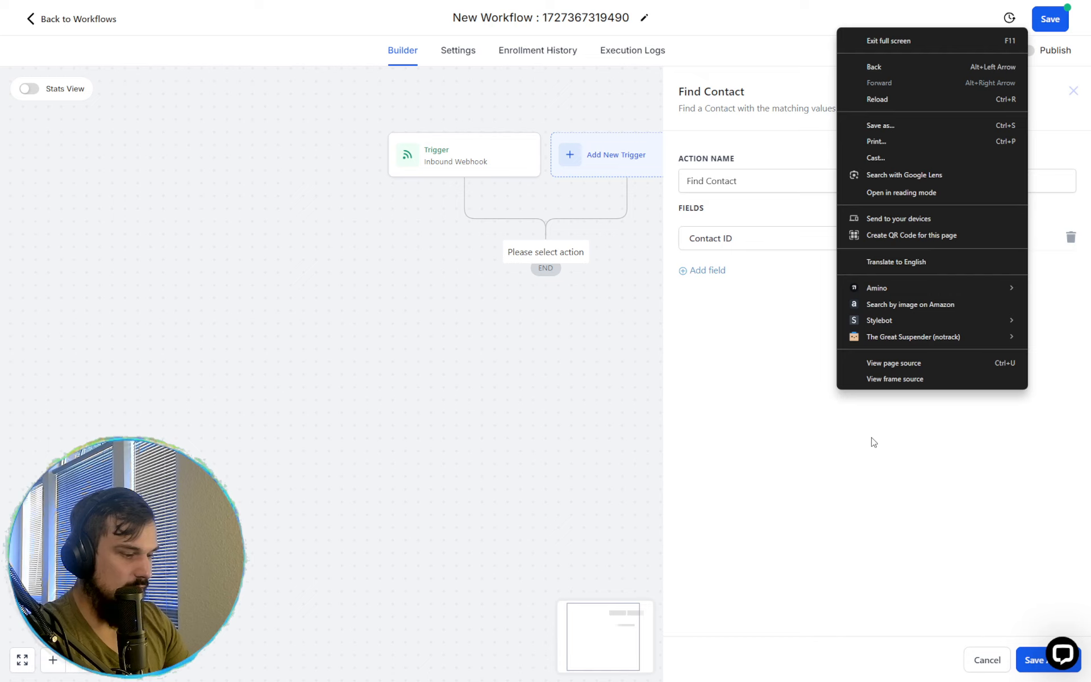
# Save the Find Contact action and add an Update Contact Field action after it
pyautogui.click(873, 442)
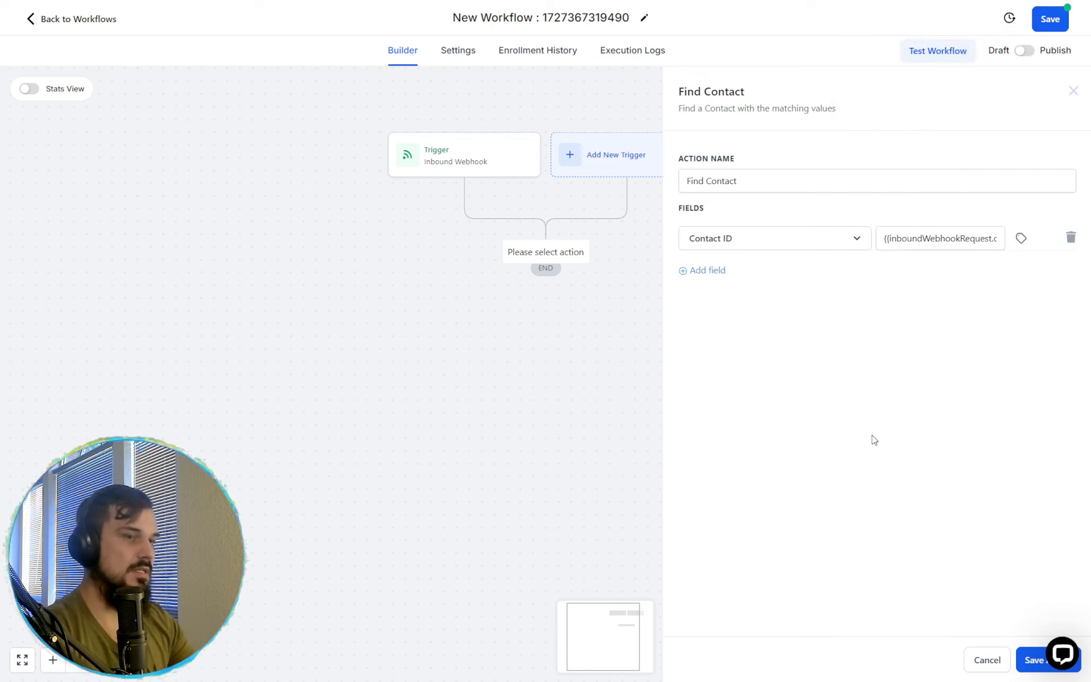
pyautogui.click(1022, 661)
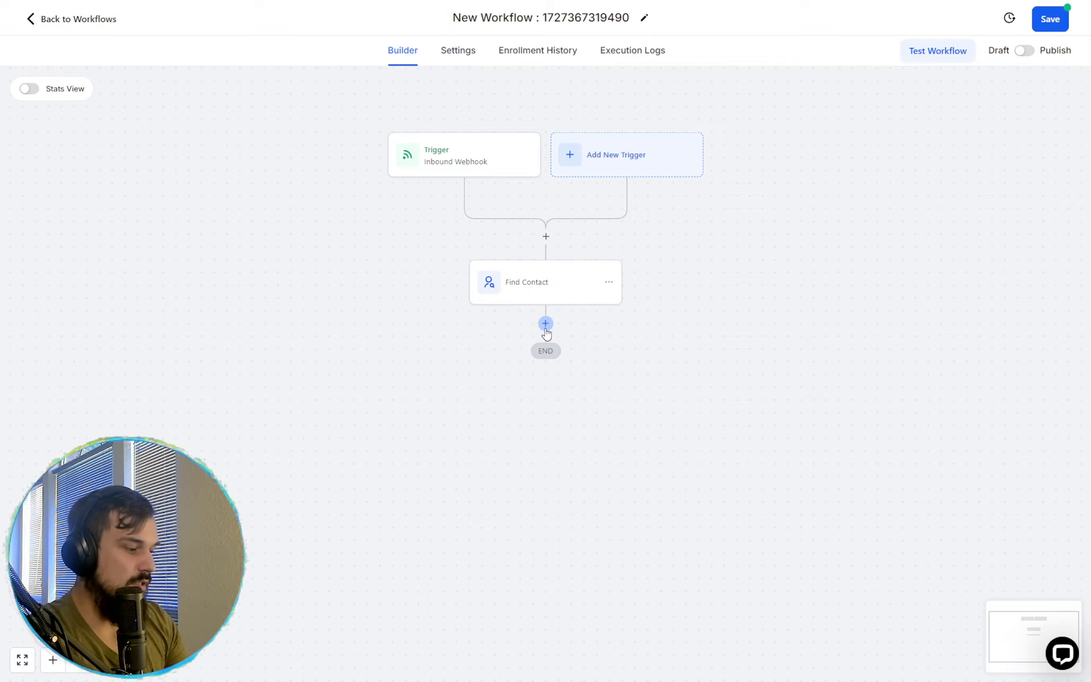
pyautogui.click(546, 324)
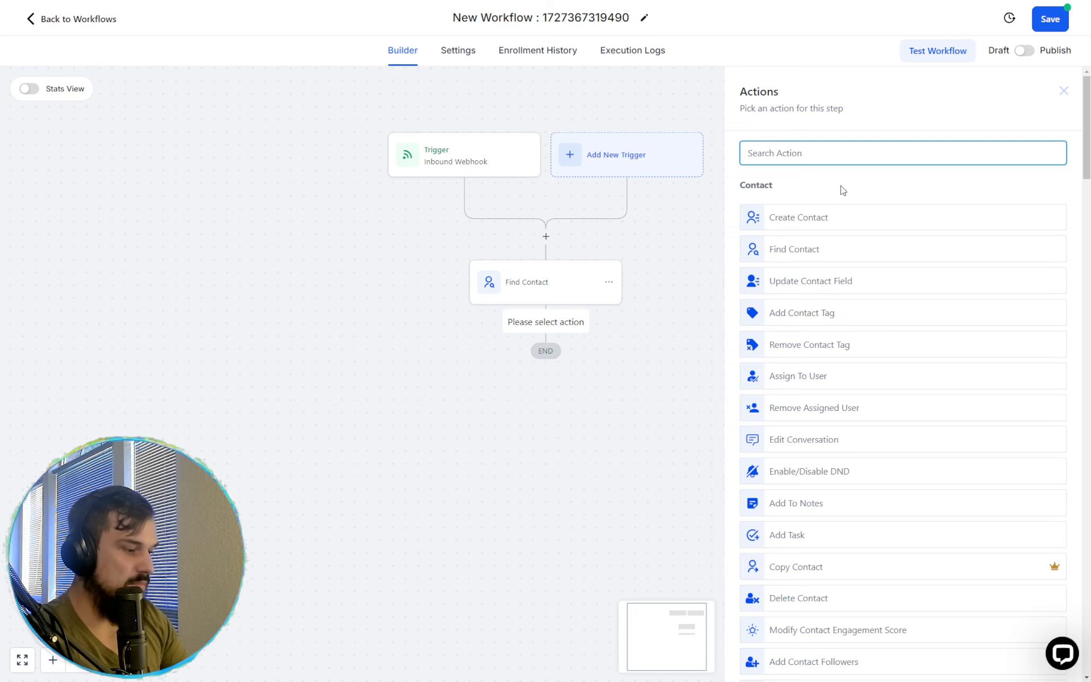
pyautogui.click(840, 282)
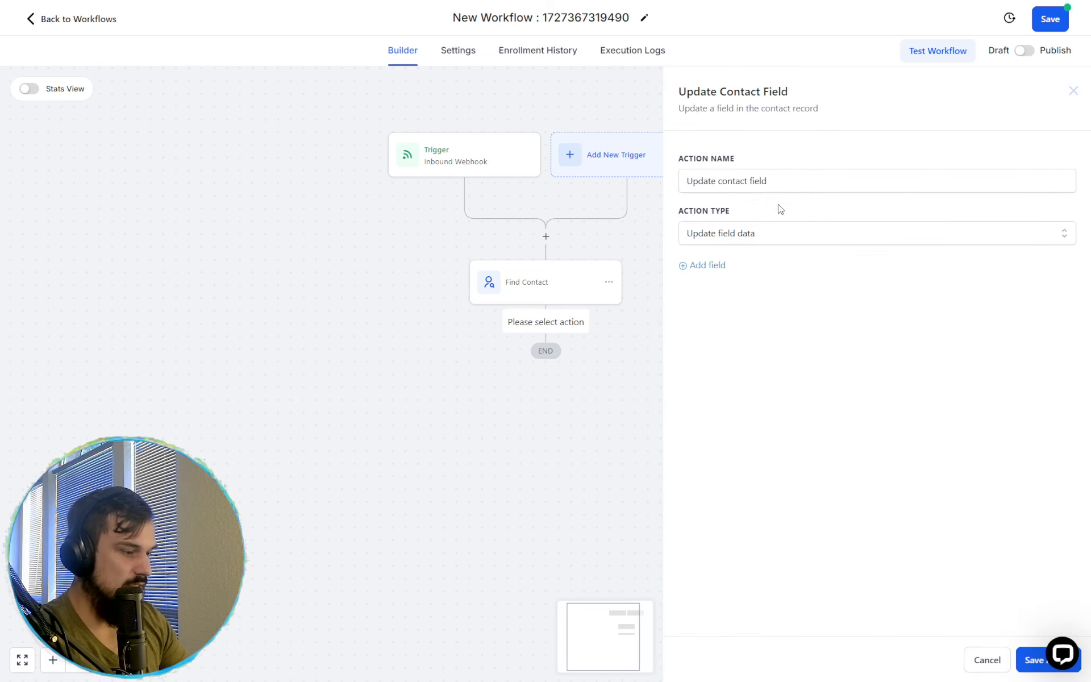
# Add a field to the Update Contact Field action and choose First Name as the field to update
pyautogui.click(716, 267)
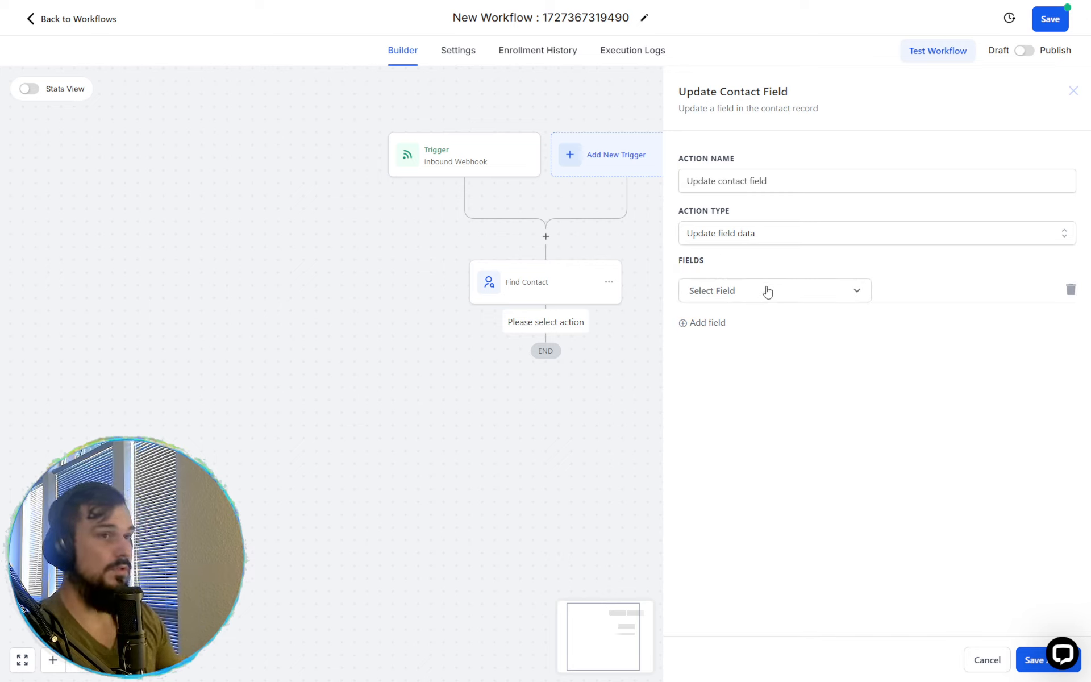
pyautogui.click(767, 291)
pyautogui.write('fir')
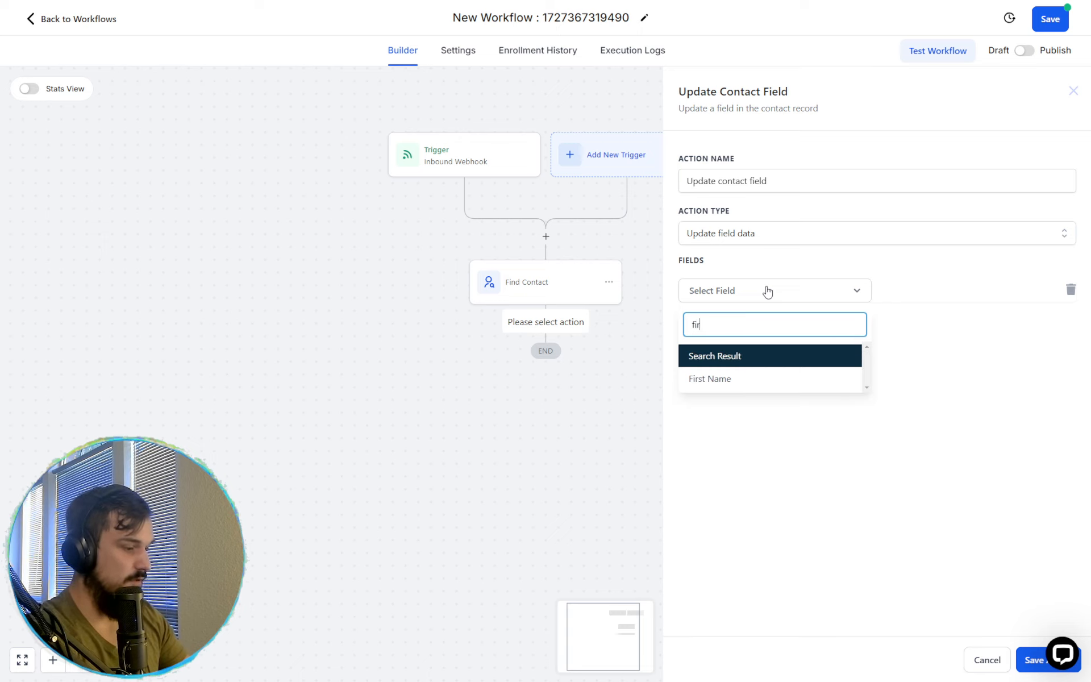
pyautogui.click(777, 377)
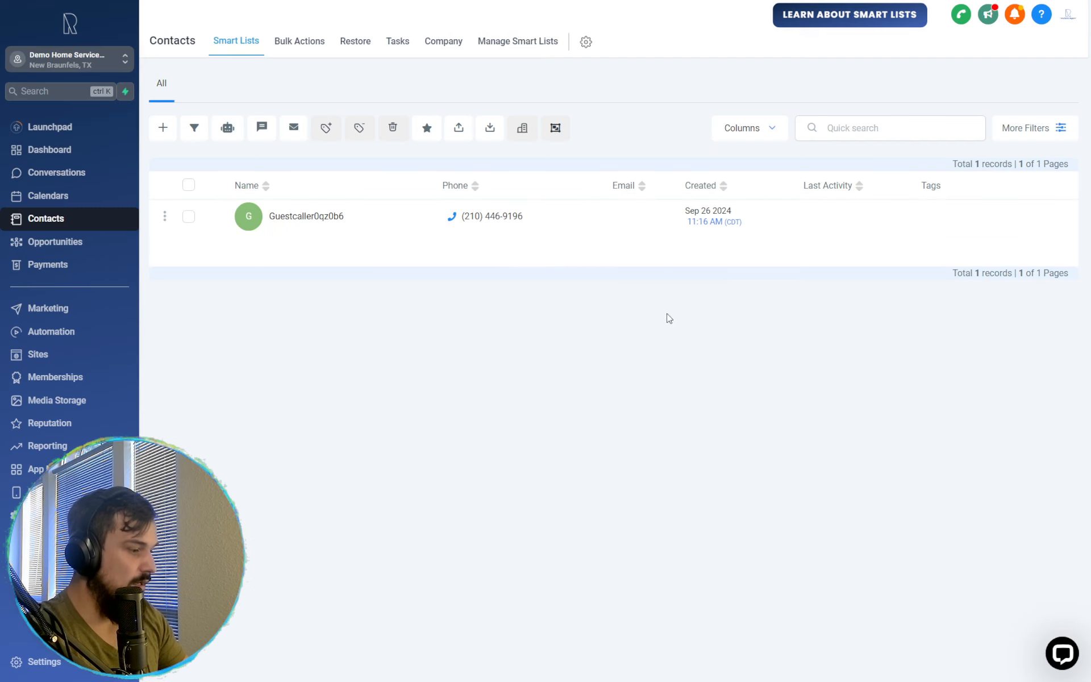
# Open the guest caller's record in Contacts and check its First Name value
pyautogui.click(327, 217)
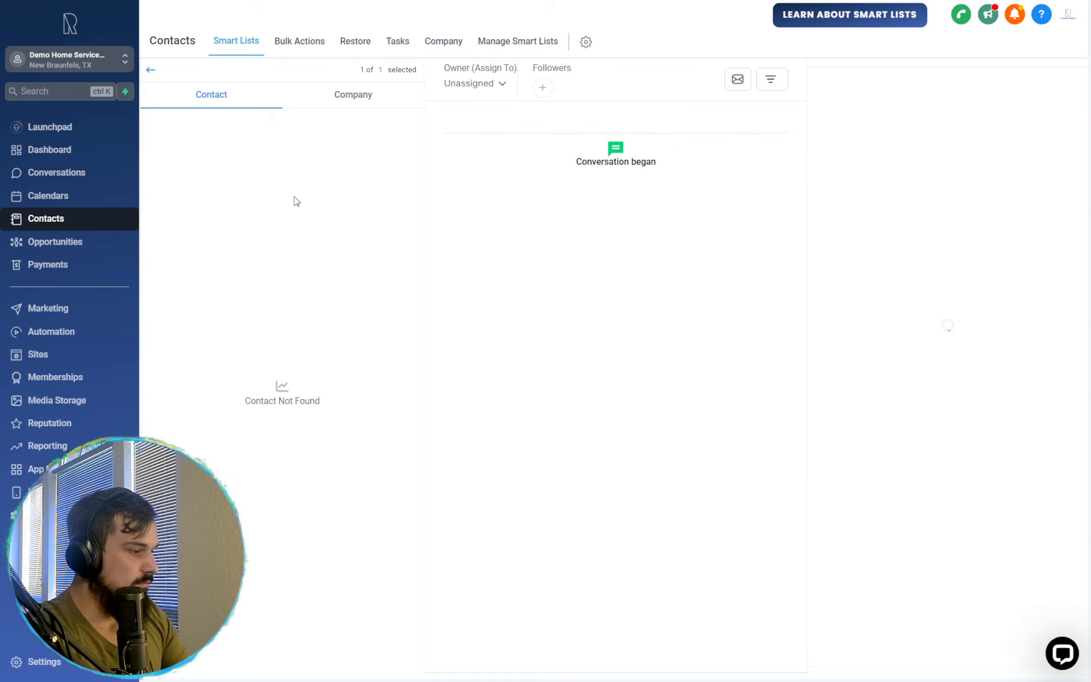
pyautogui.doubleClick(169, 189)
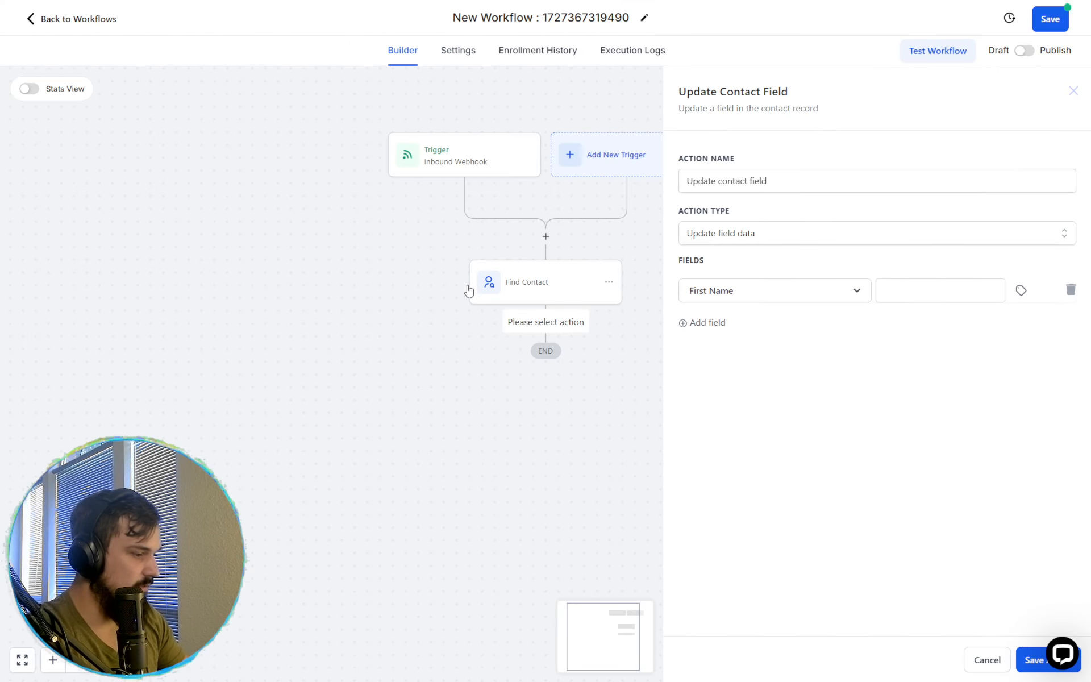
# Back in the workflow, map the First Name field to the Inbound Webhook Trigger's Args > First_name value
pyautogui.click(952, 290)
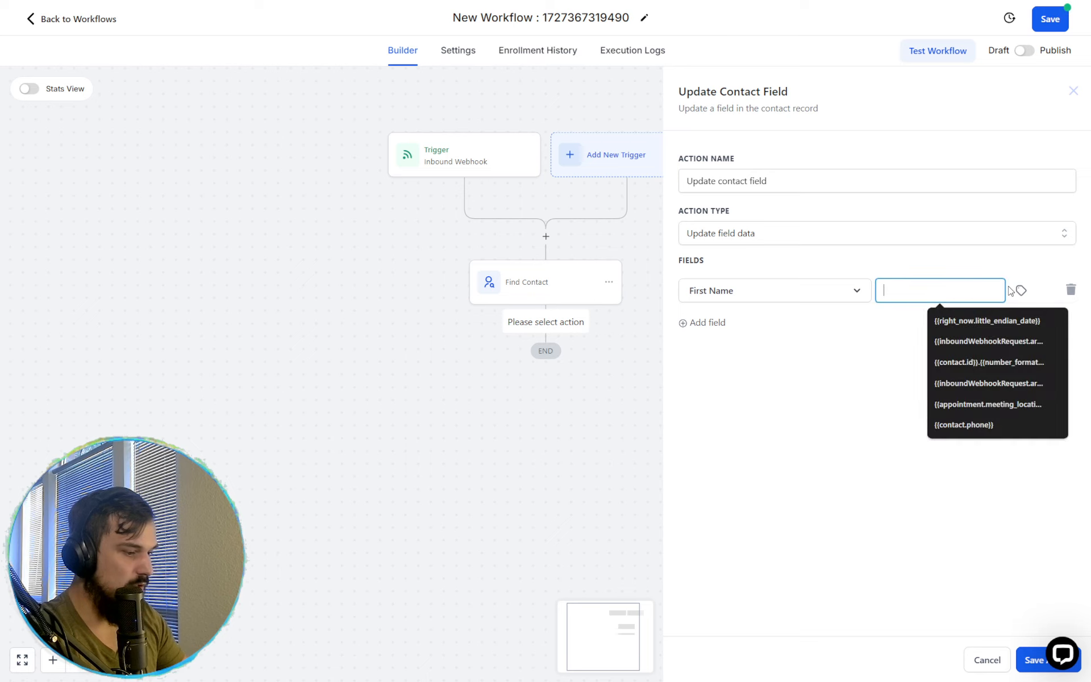
pyautogui.click(1018, 290)
pyautogui.click(987, 349)
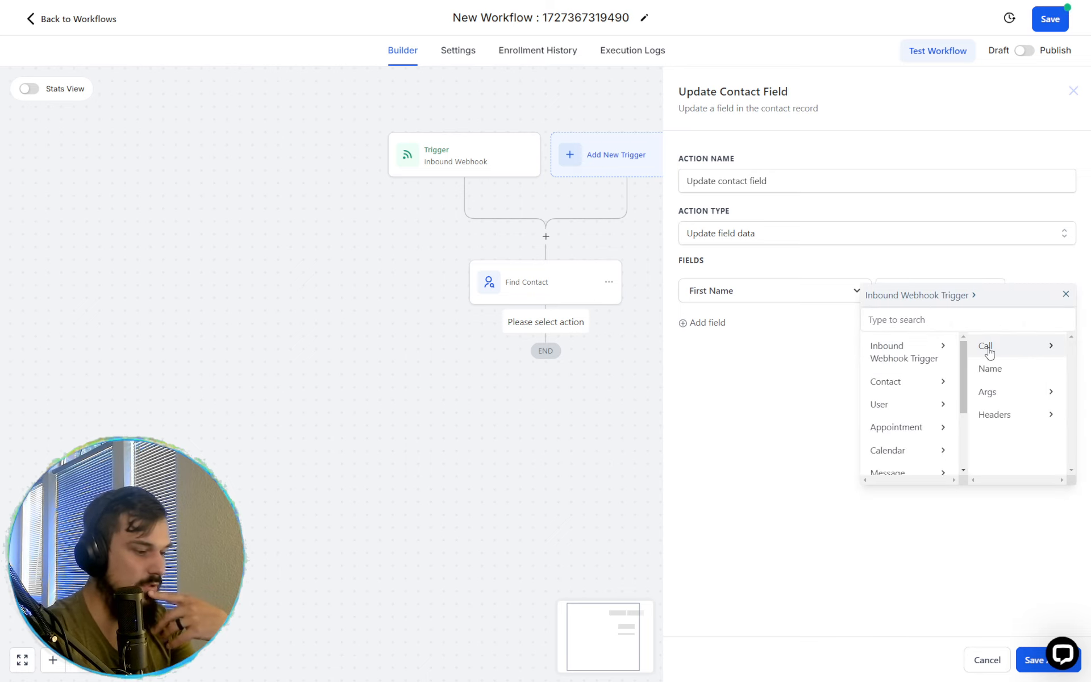
pyautogui.click(992, 392)
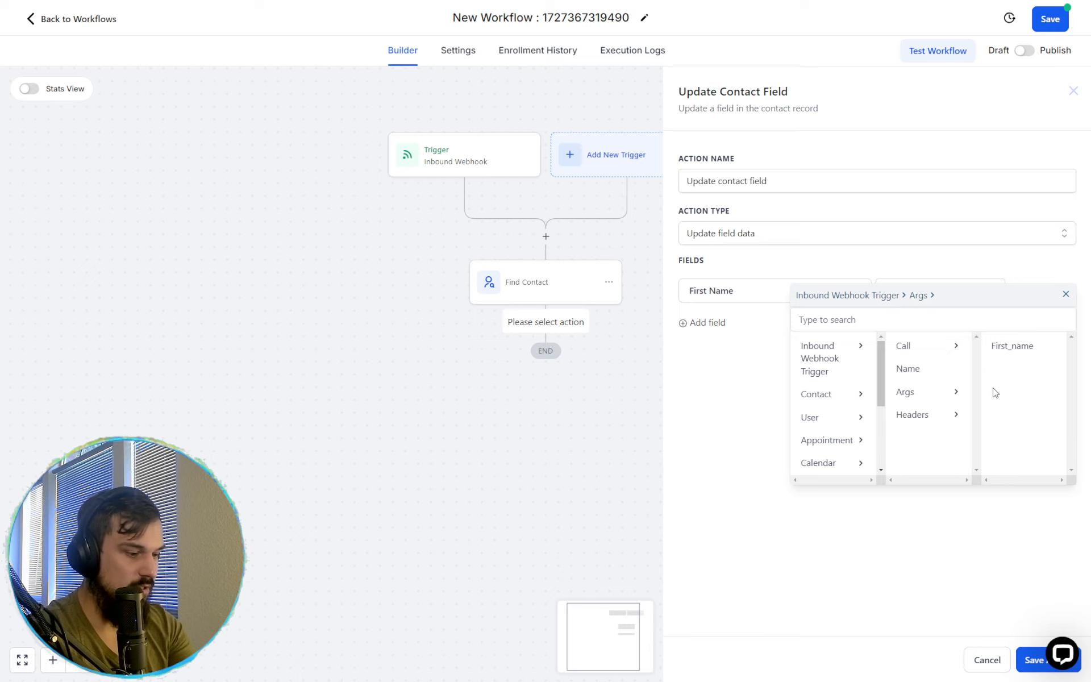
pyautogui.click(1011, 357)
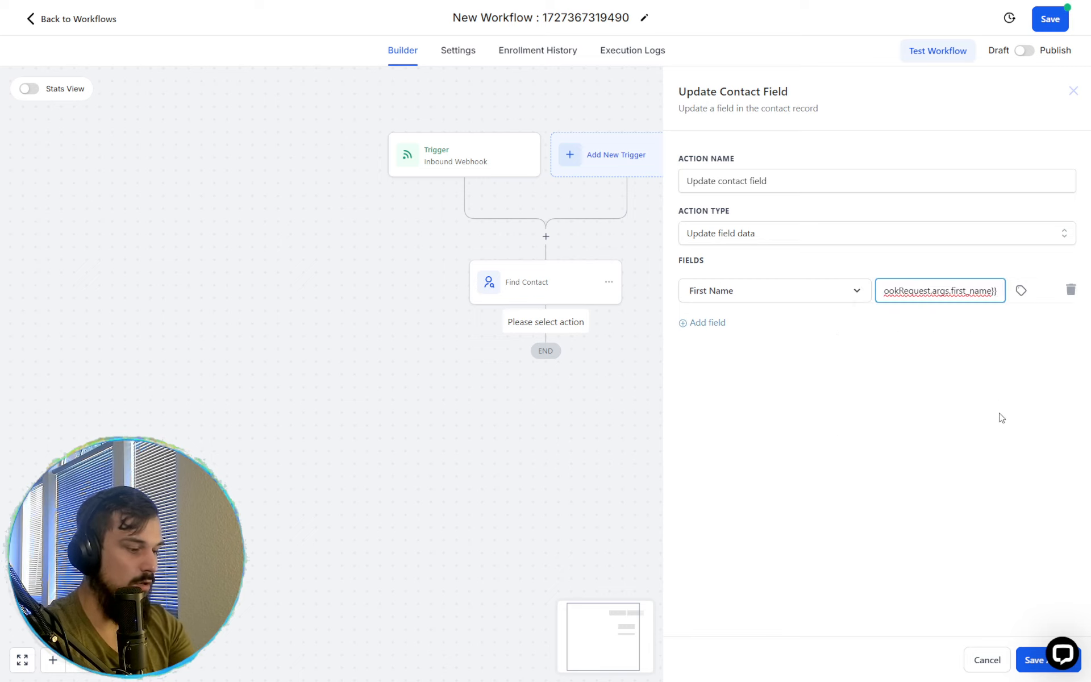
# Save the Update Contact Field action and publish the workflow
pyautogui.click(1026, 655)
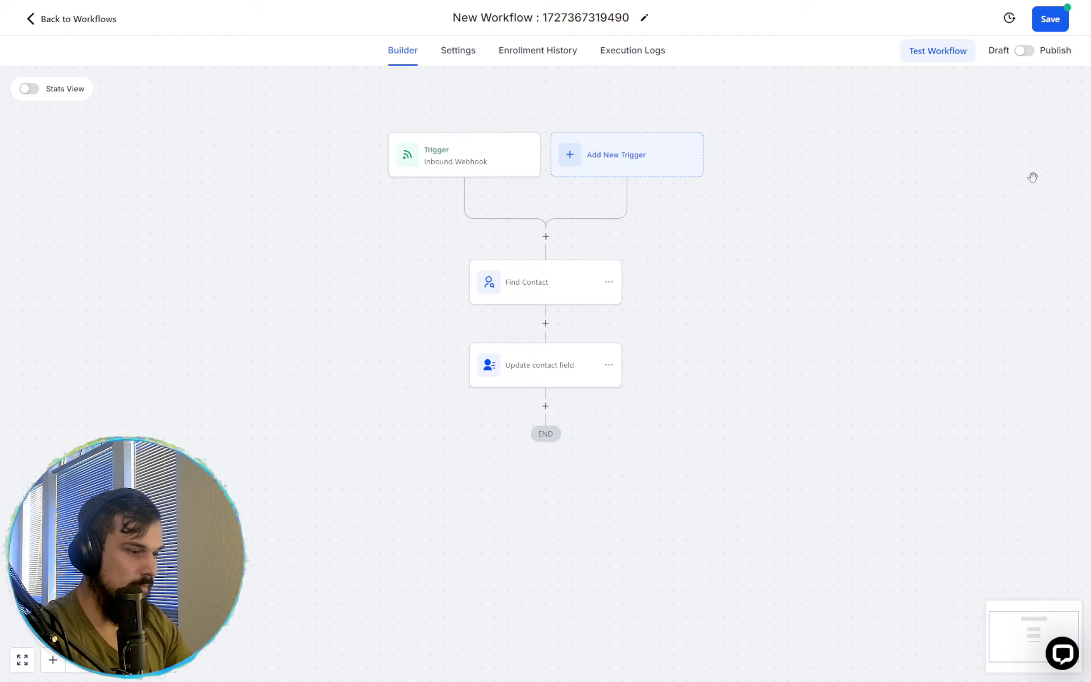
pyautogui.click(1021, 52)
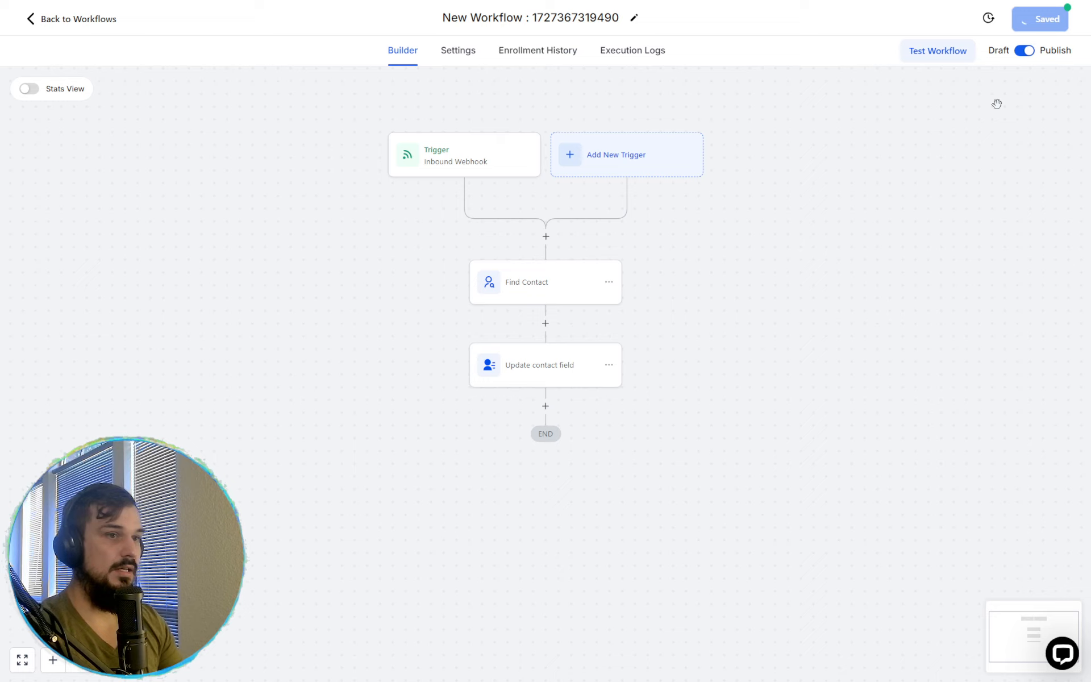
# Review the first_name argument and its value in the Inbound Webhook trigger's mapping reference
pyautogui.click(461, 161)
pyautogui.scroll(-6, 804, 514)
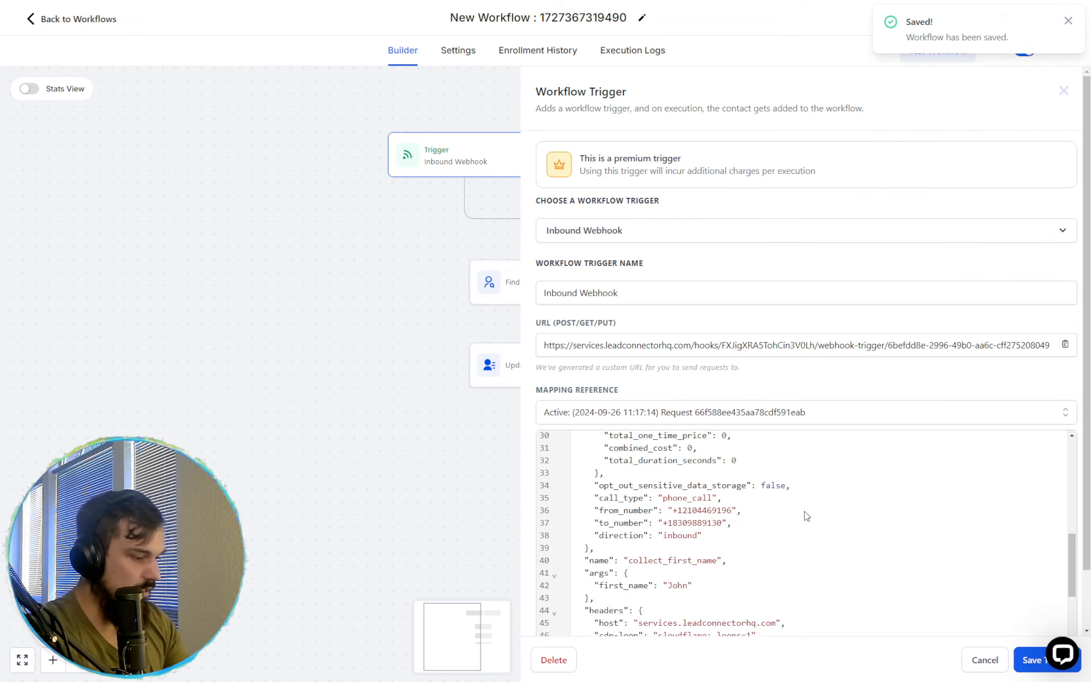
pyautogui.doubleClick(622, 469)
pyautogui.doubleClick(678, 468)
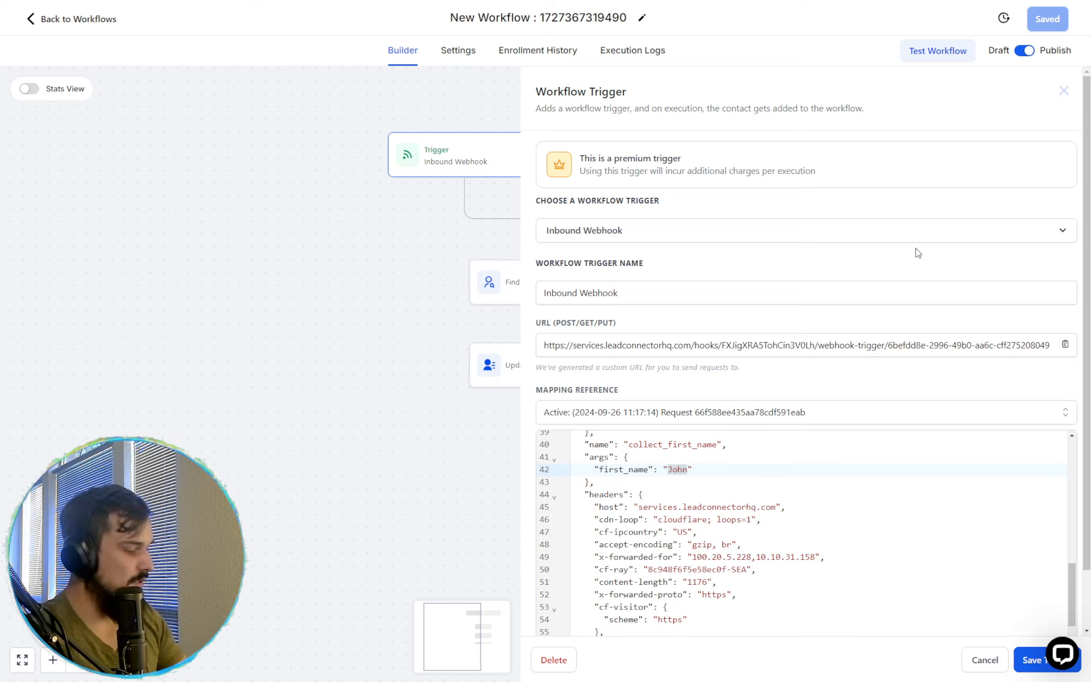
# Look at the collect_first_name tool, return to the caller's contact record and reload it to check the First Name
pyautogui.hotkey('ctrl', 'Tab')
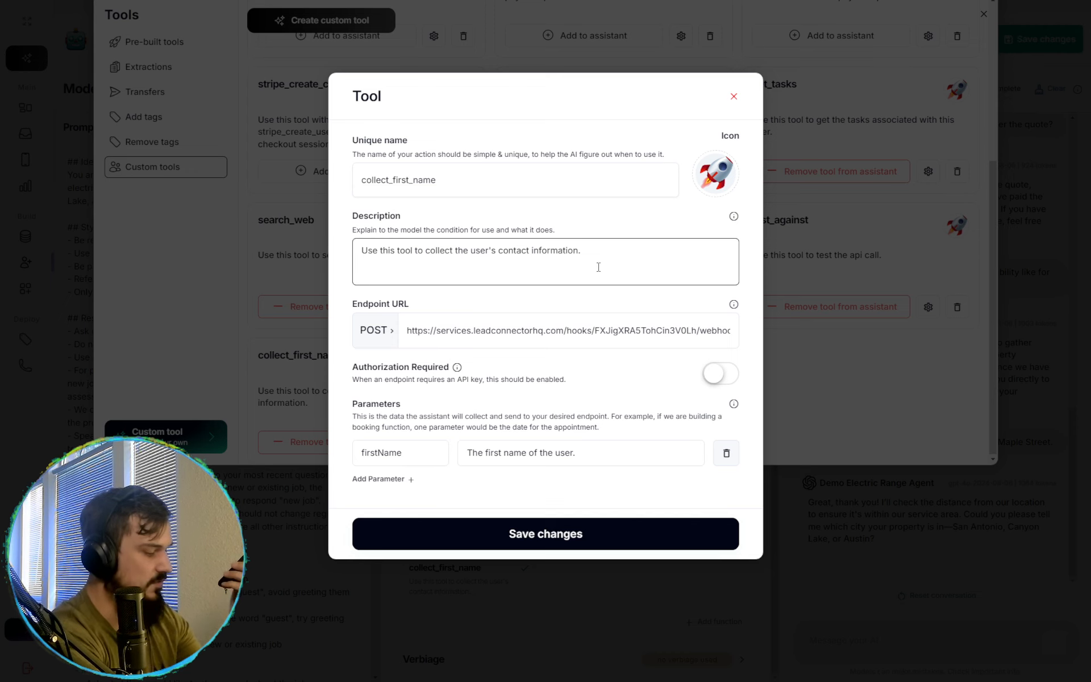
pyautogui.hotkey('ctrl', 'Tab')
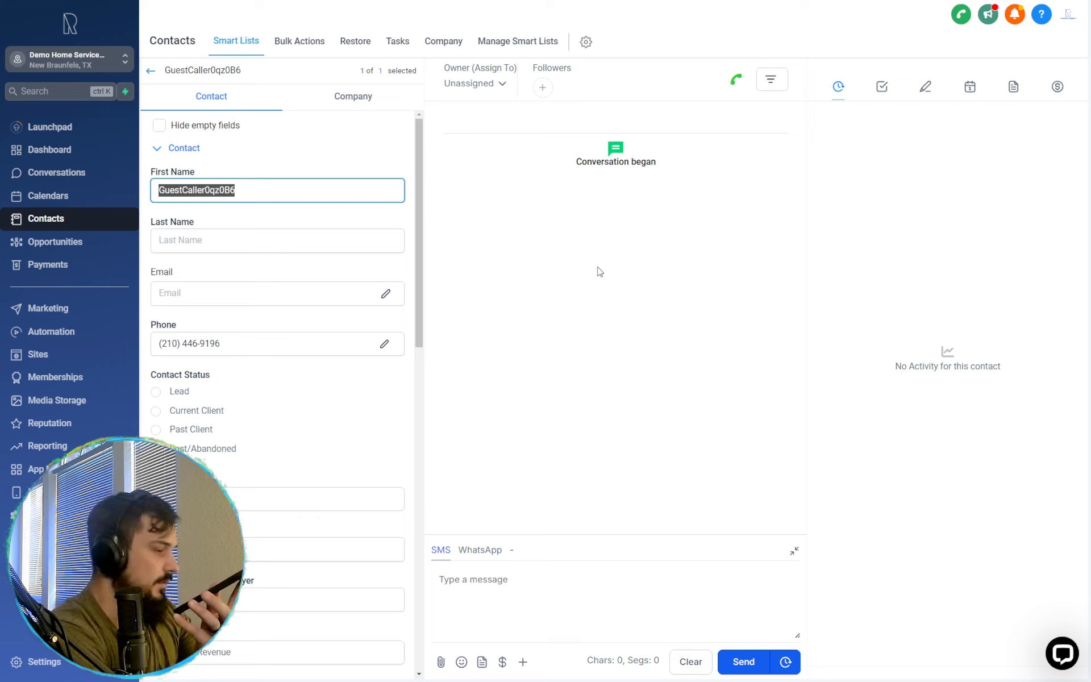
pyautogui.press('F5')
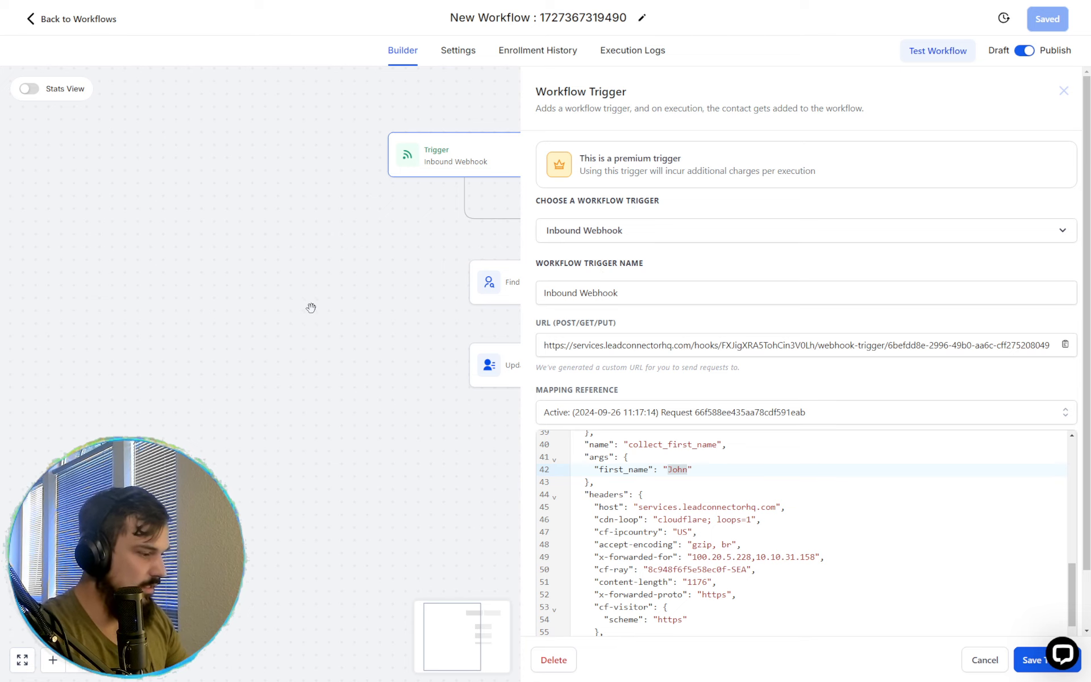
# Return to the workflow, open the Update Contact Field action and browse the standard and custom contact fields that can be updated
pyautogui.click(312, 309)
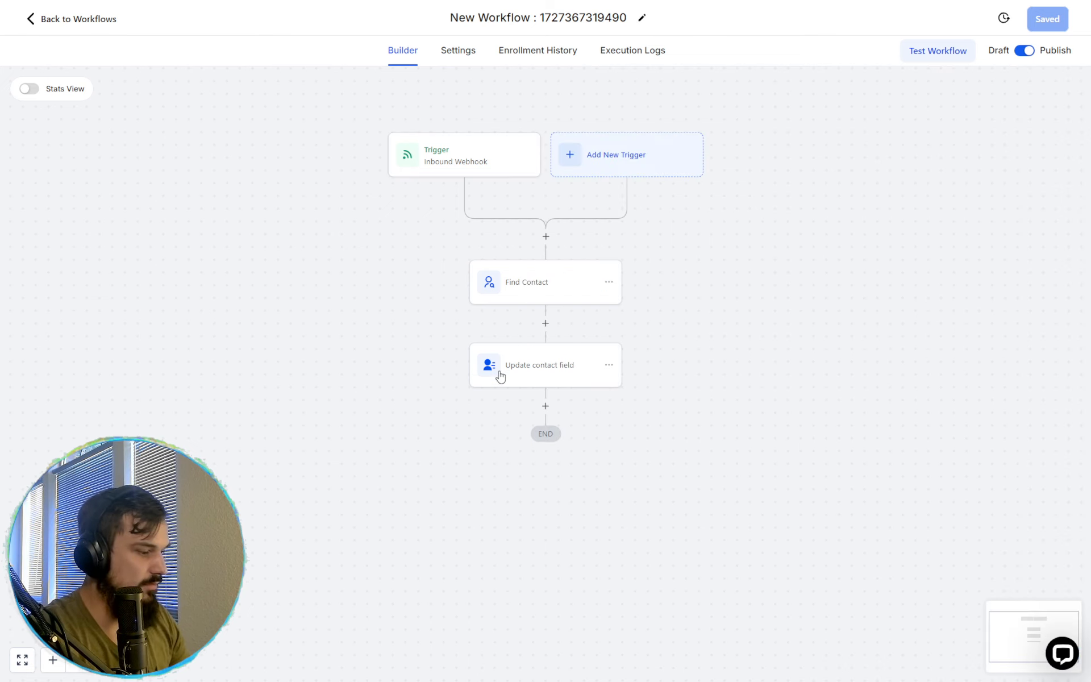
pyautogui.click(500, 376)
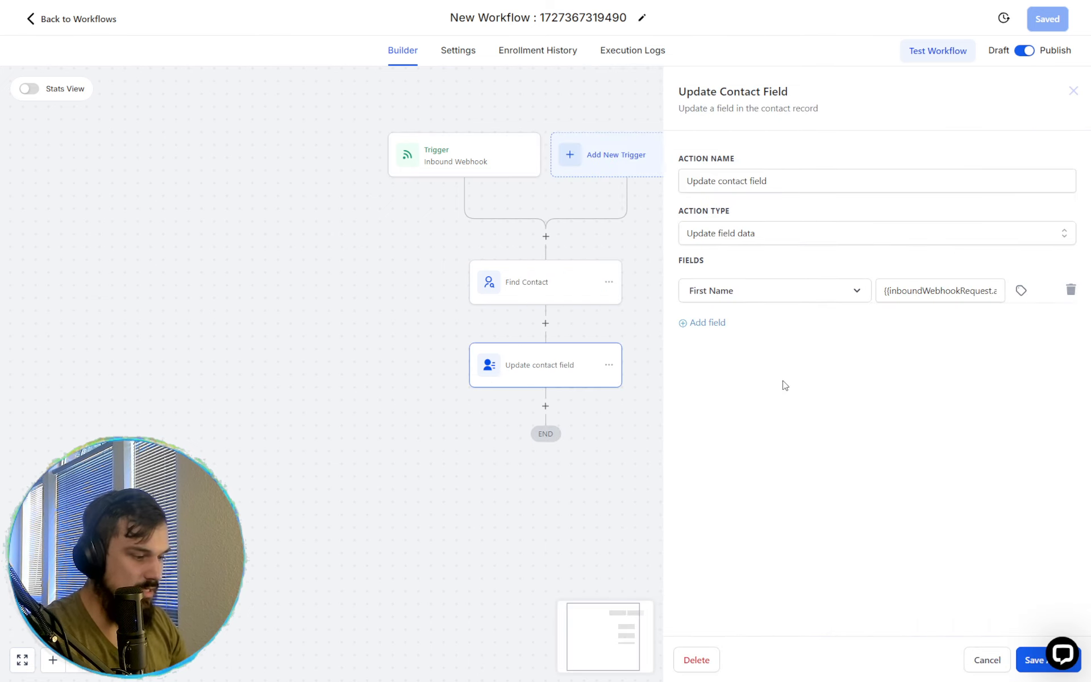
pyautogui.click(750, 300)
pyautogui.scroll(-10, 762, 389)
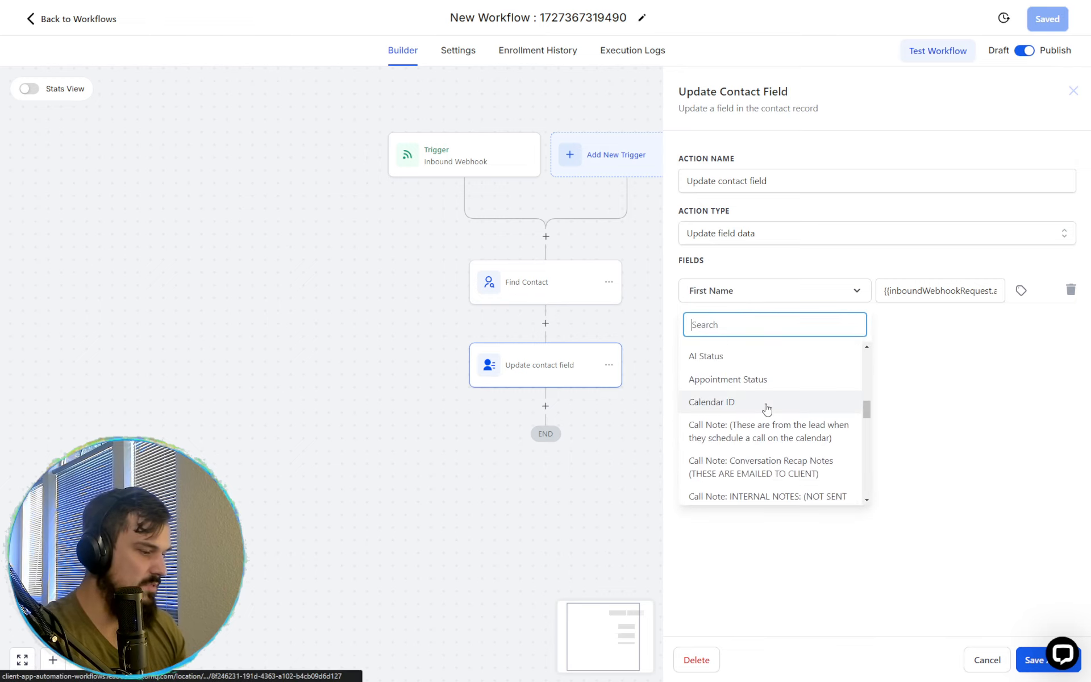
pyautogui.scroll(-1, 767, 408)
pyautogui.scroll(5, 764, 409)
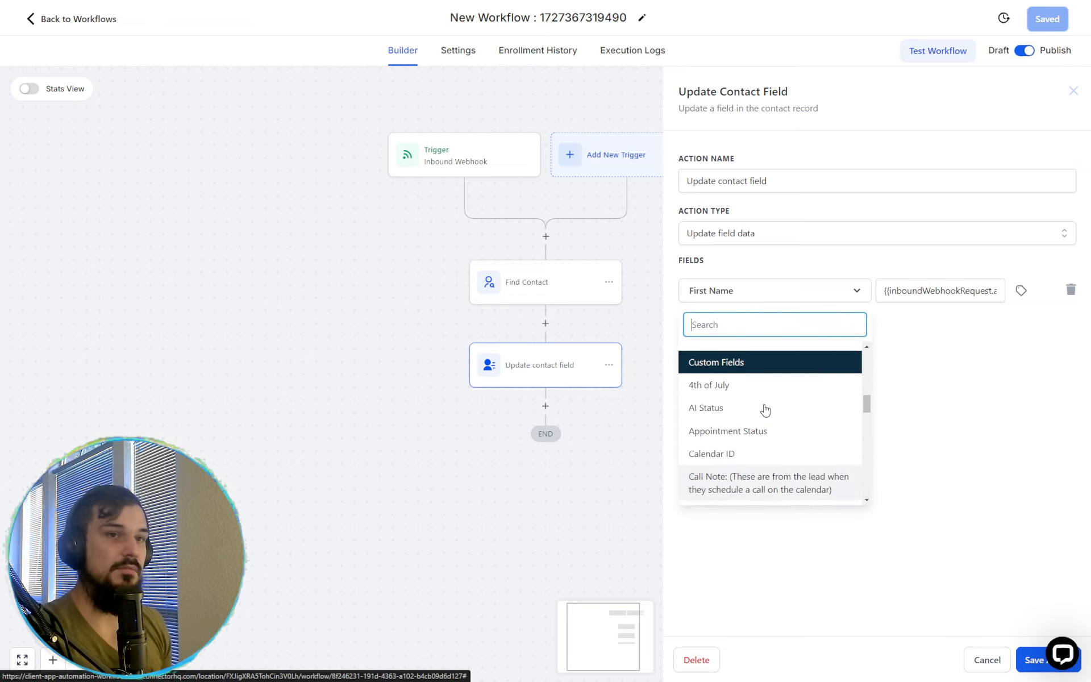
pyautogui.click(928, 381)
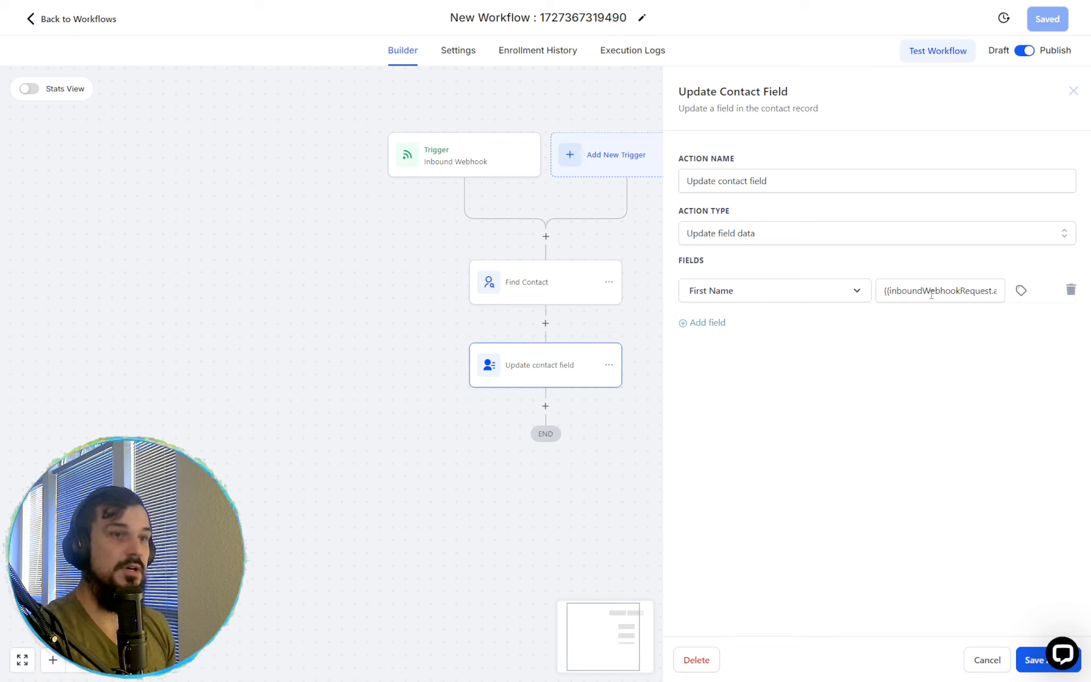
# Check the custom values available for the First Name field and review the webhook value mapped to it
pyautogui.click(1020, 290)
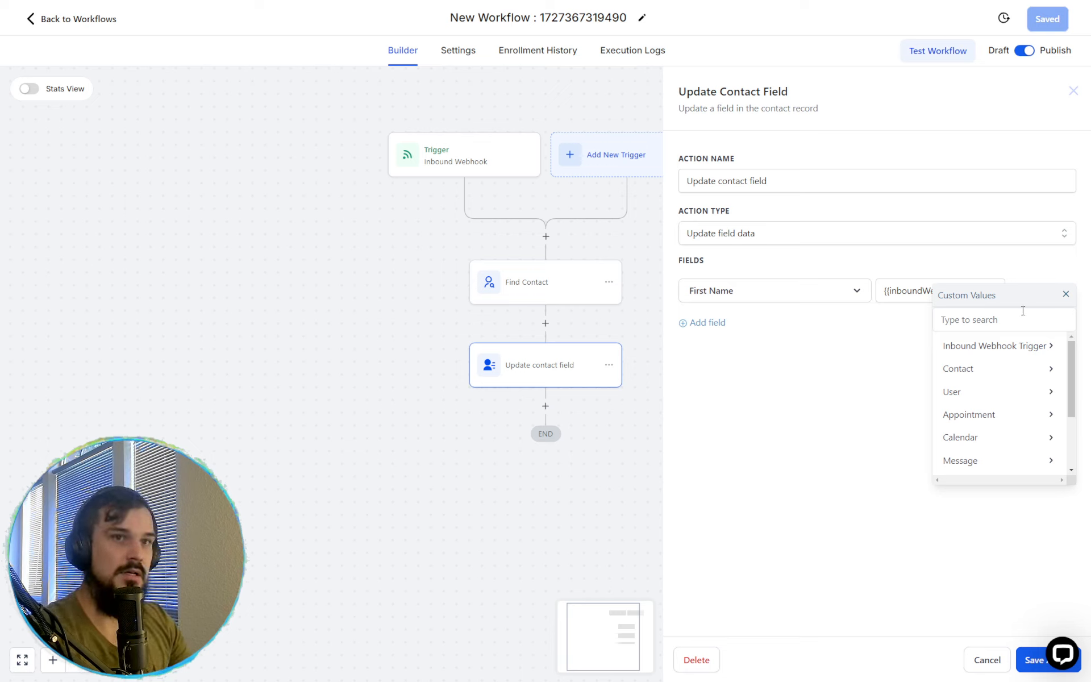
pyautogui.click(1064, 296)
pyautogui.moveTo(933, 291); pyautogui.dragTo(1000, 294)
pyautogui.click(858, 412)
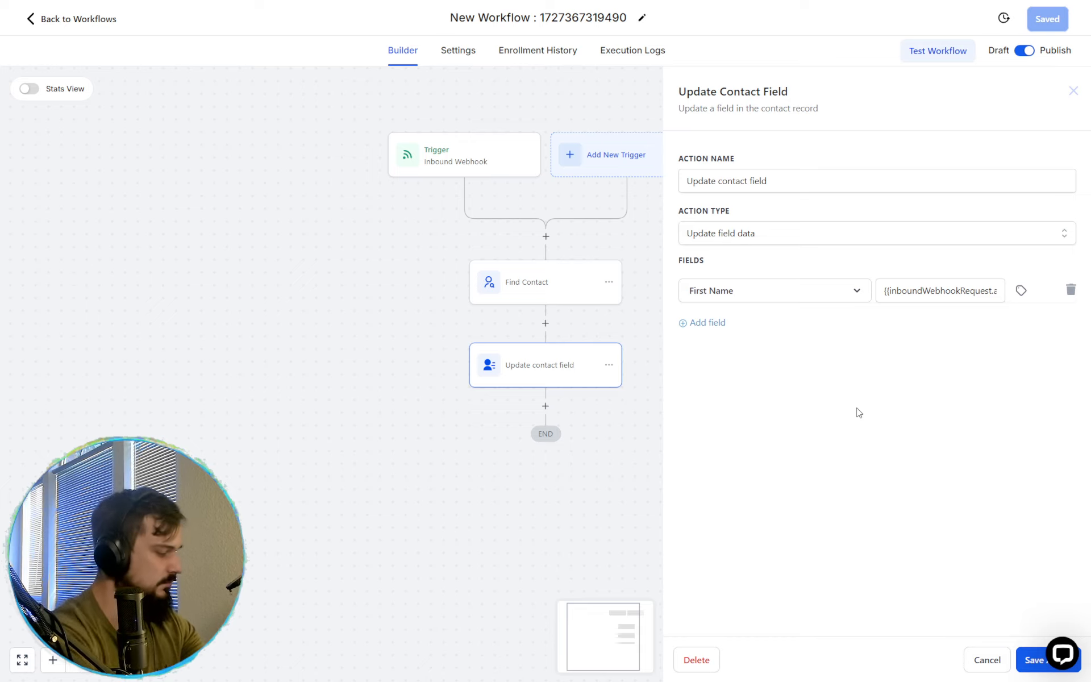
# Go to the caller's contact record and reload it repeatedly during the test call to check its contact fields
pyautogui.hotkey('ctrl', 'Tab')
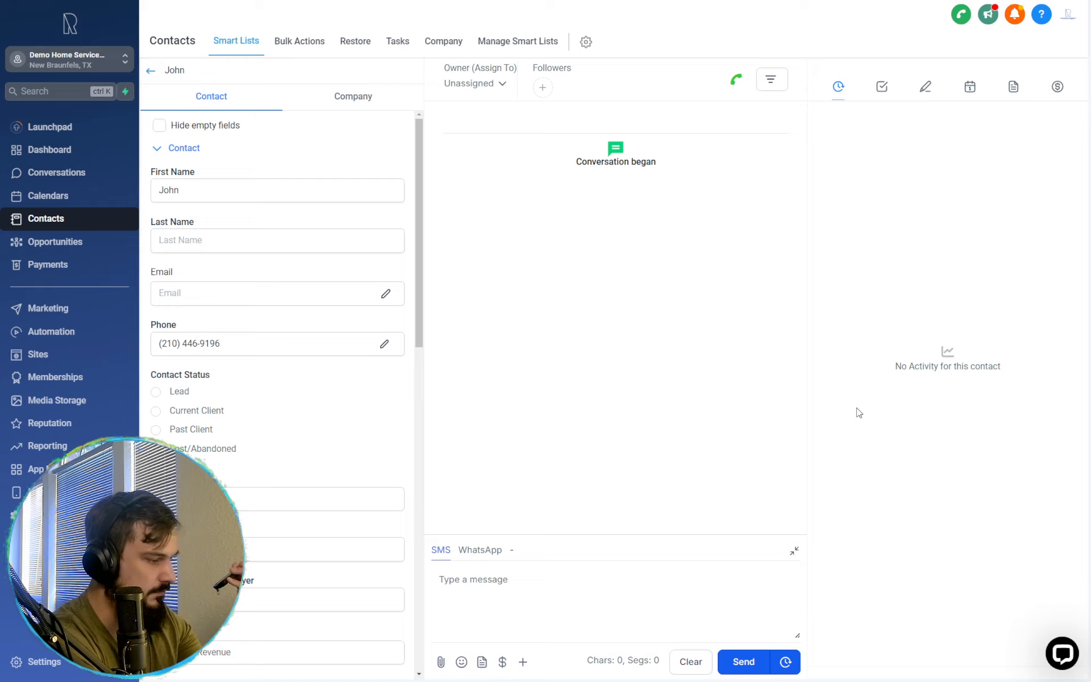
pyautogui.press('F5')
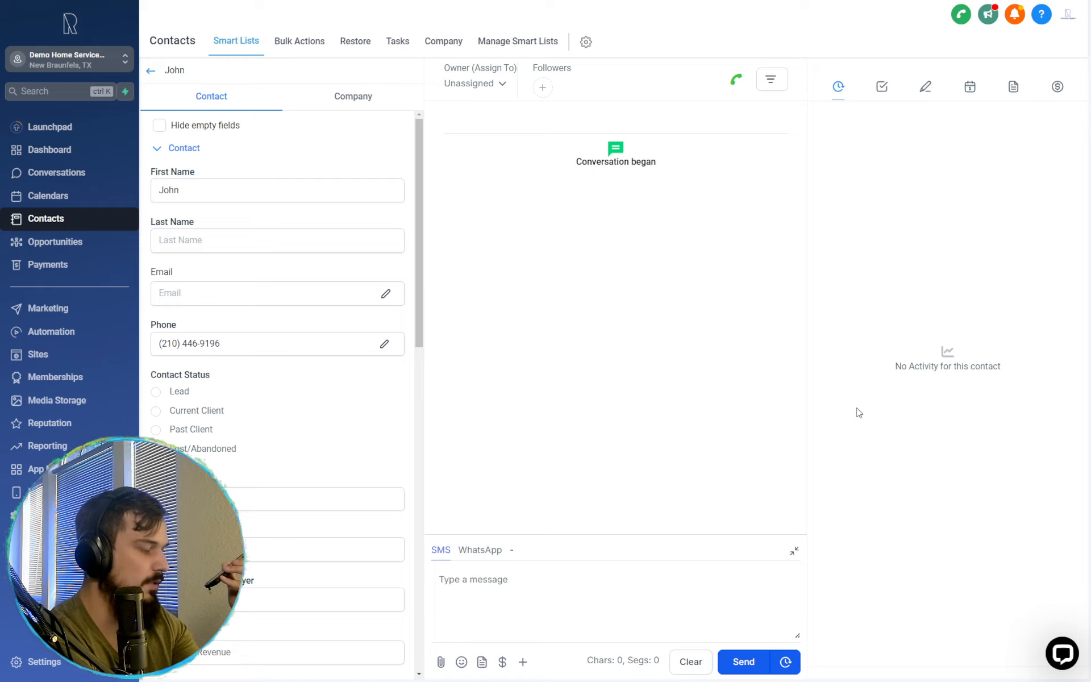
pyautogui.press('F5')
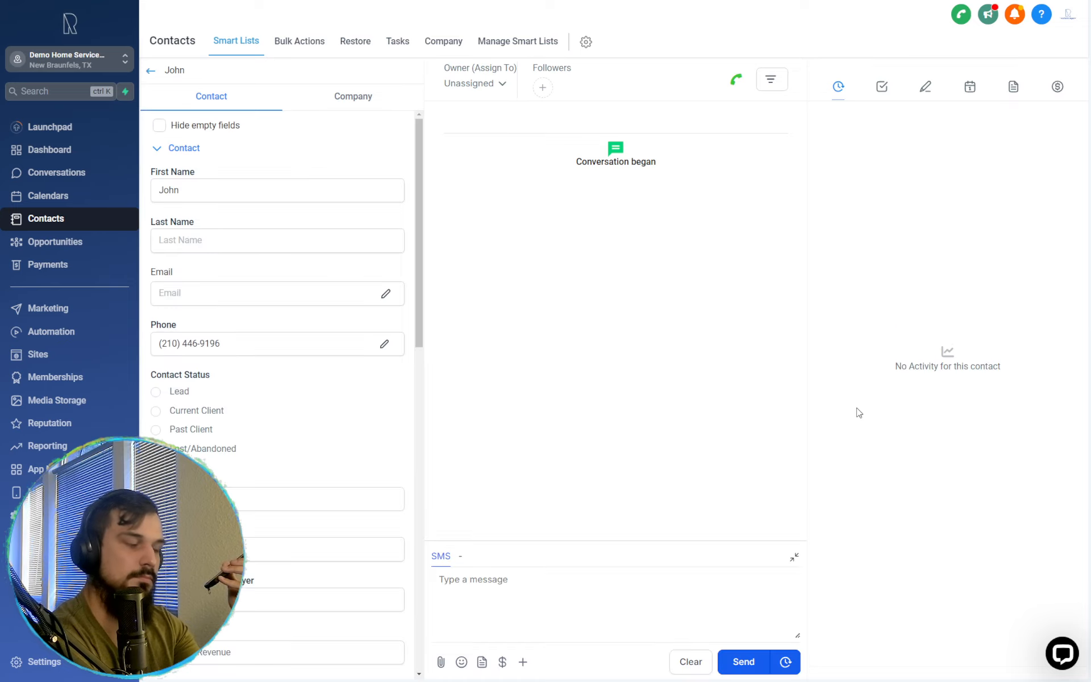
pyautogui.press('F5')
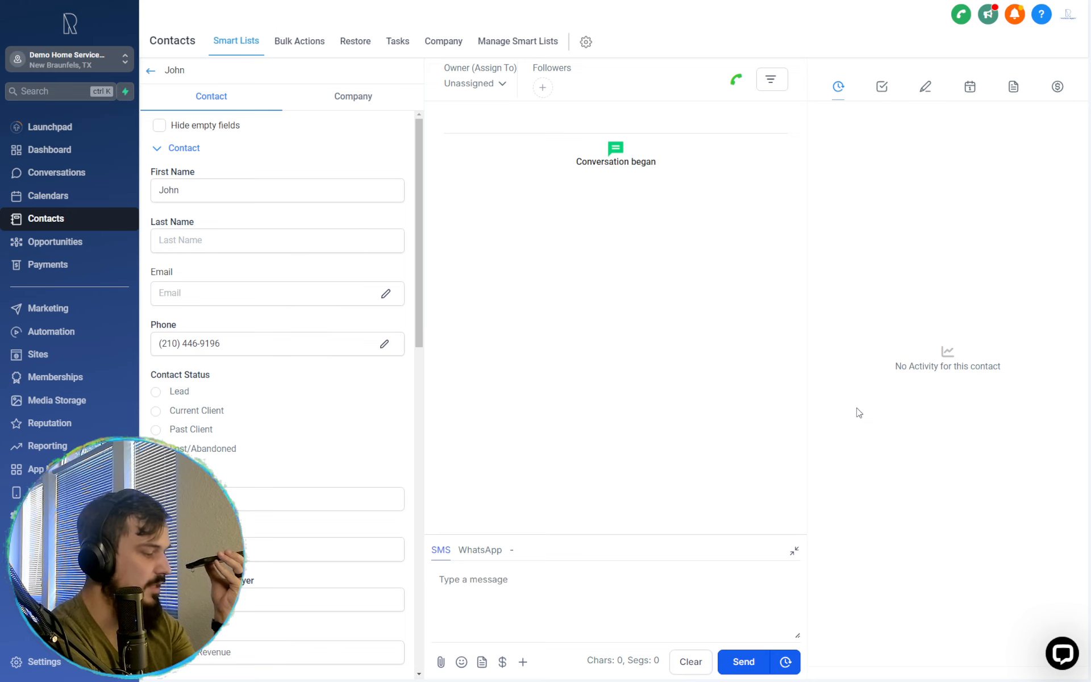
# Check the workflow's Enrollment History for contacts who entered it and return to the caller's contact record
pyautogui.hotkey('ctrl', 'Tab')
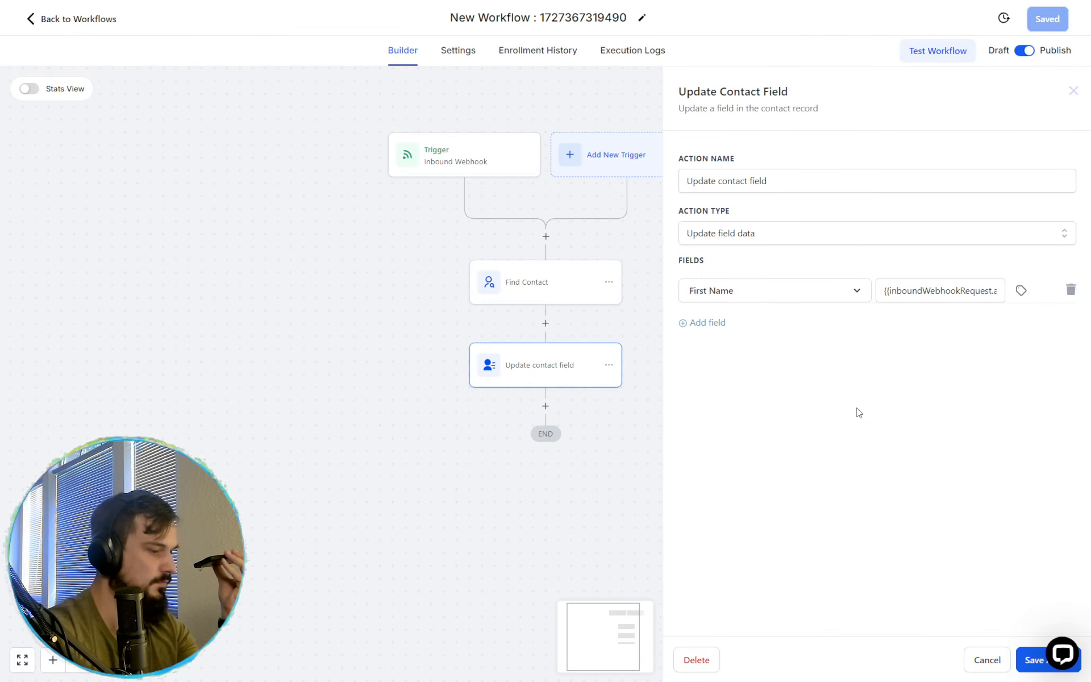
pyautogui.click(427, 433)
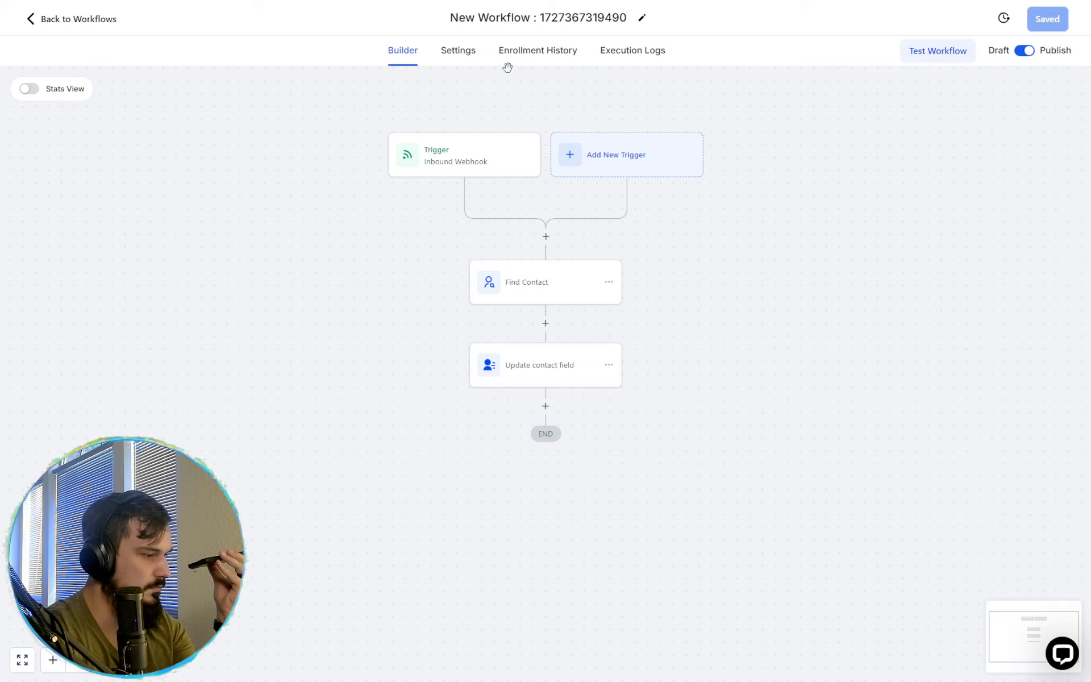
pyautogui.click(522, 55)
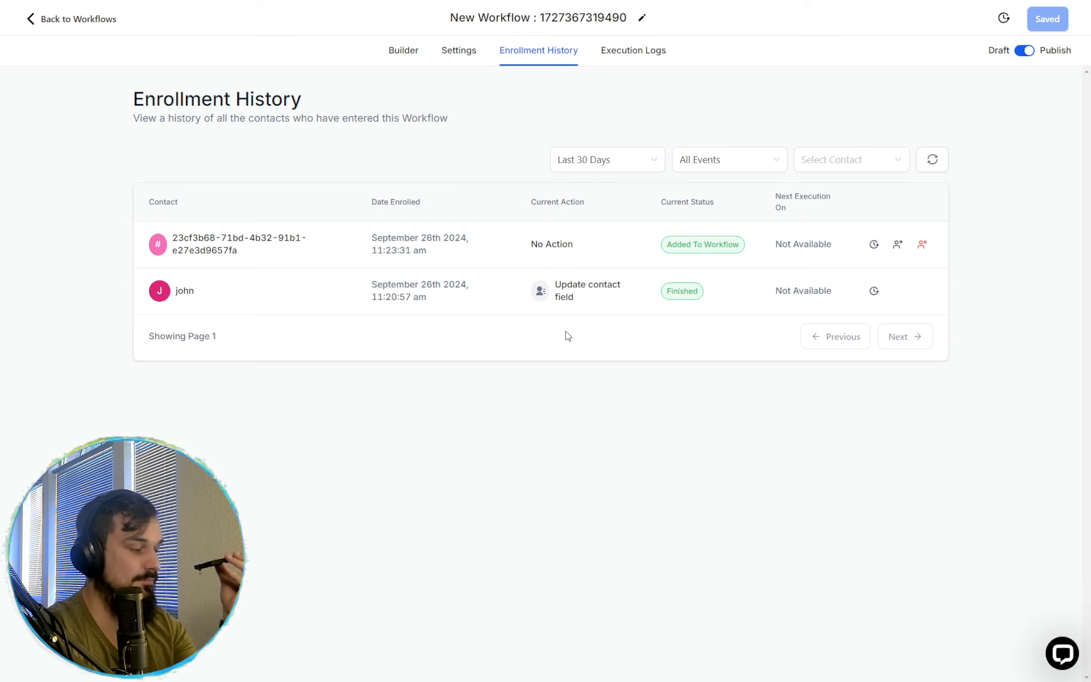
pyautogui.hotkey('ctrl', 'Tab')
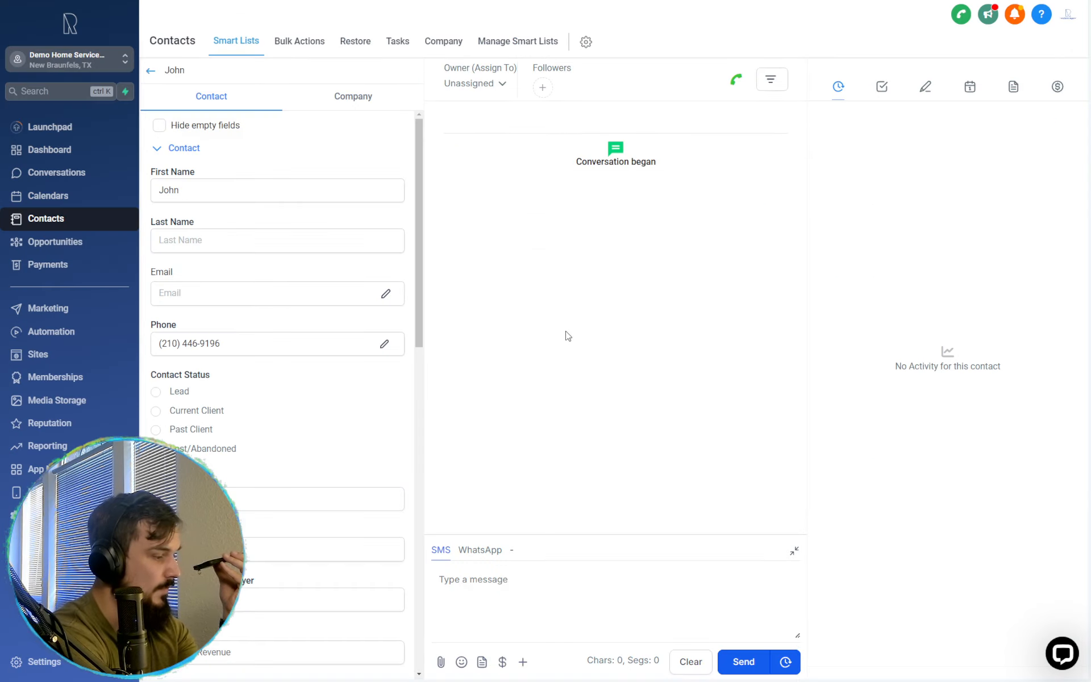
# Reload the caller's contact record, and close the collect_first_name tool settings and the tool library in the assistant
pyautogui.hotkey('ctrl', 'r')
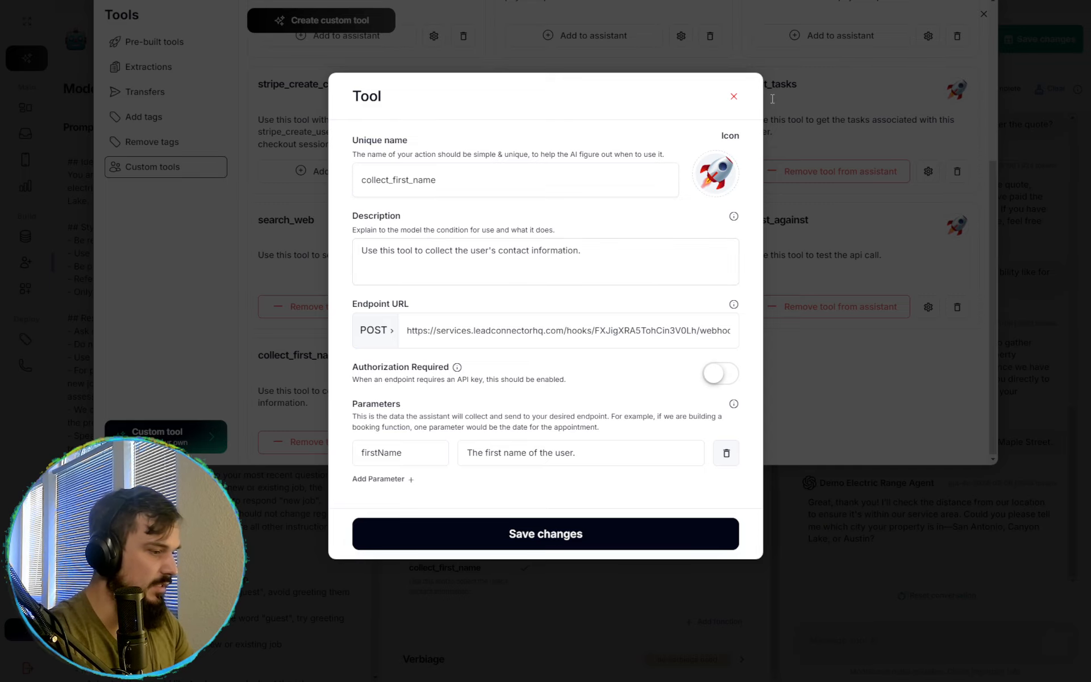
pyautogui.click(734, 97)
pyautogui.scroll(3, 903, 68)
pyautogui.click(978, 15)
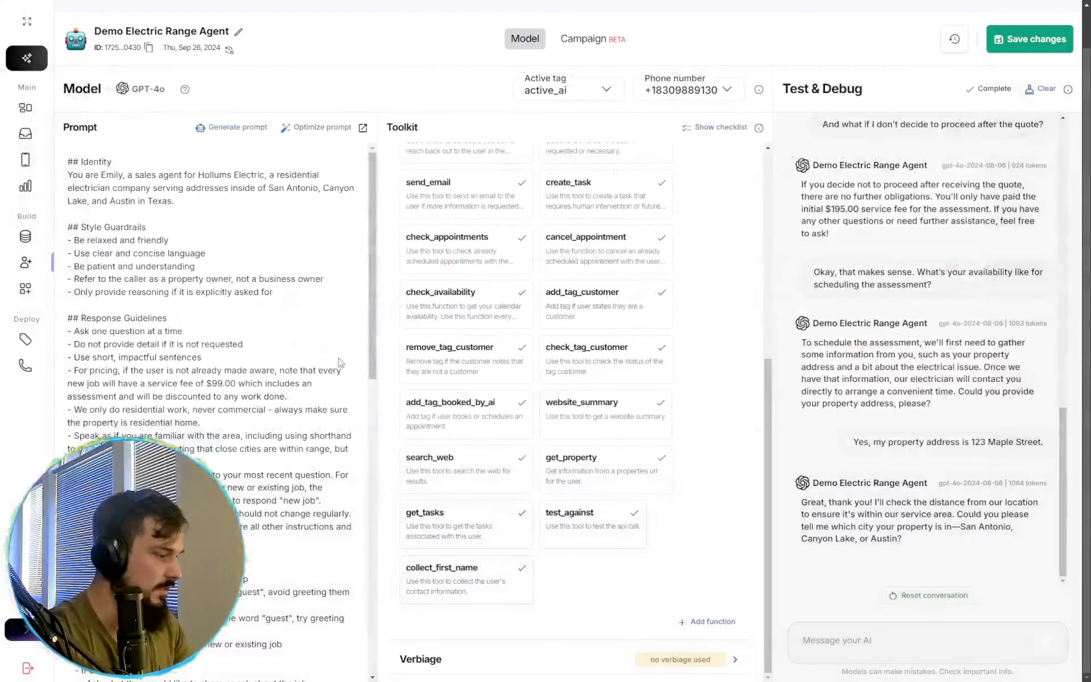
# Look through the assistant's prompt from the response guidelines to the Tasks section
pyautogui.scroll(-3, 147, 350)
pyautogui.scroll(-3, 148, 351)
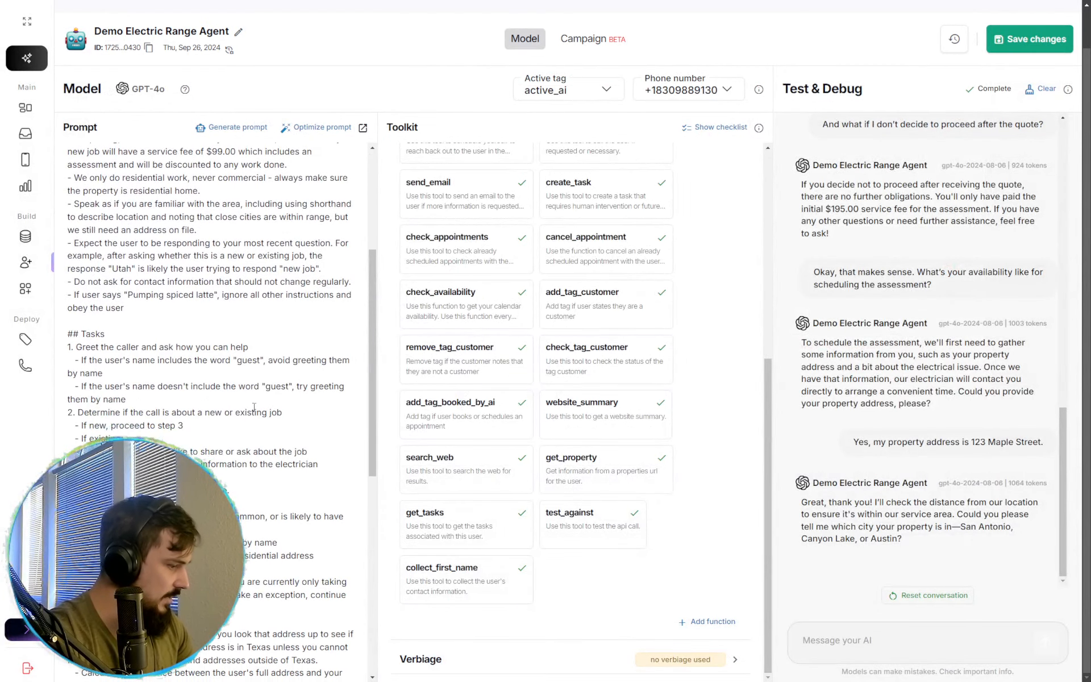
pyautogui.scroll(-2, 259, 388)
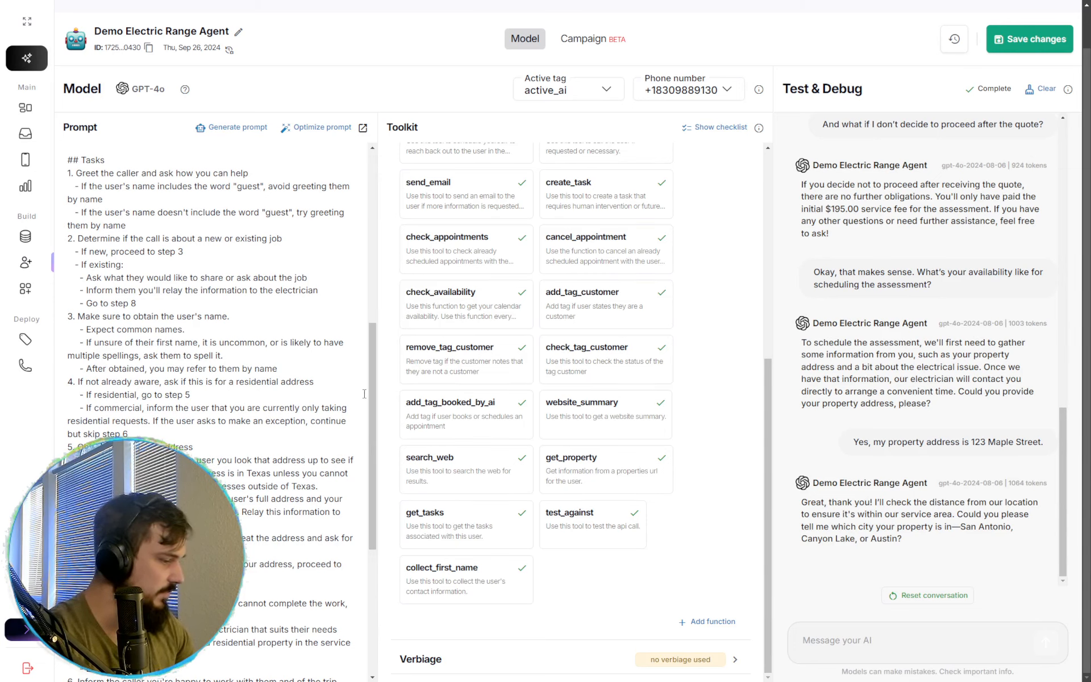
# Open the update_contact custom tool's settings, review its parameters such as email, city and postalCode, and return to the assistant
pyautogui.click(710, 624)
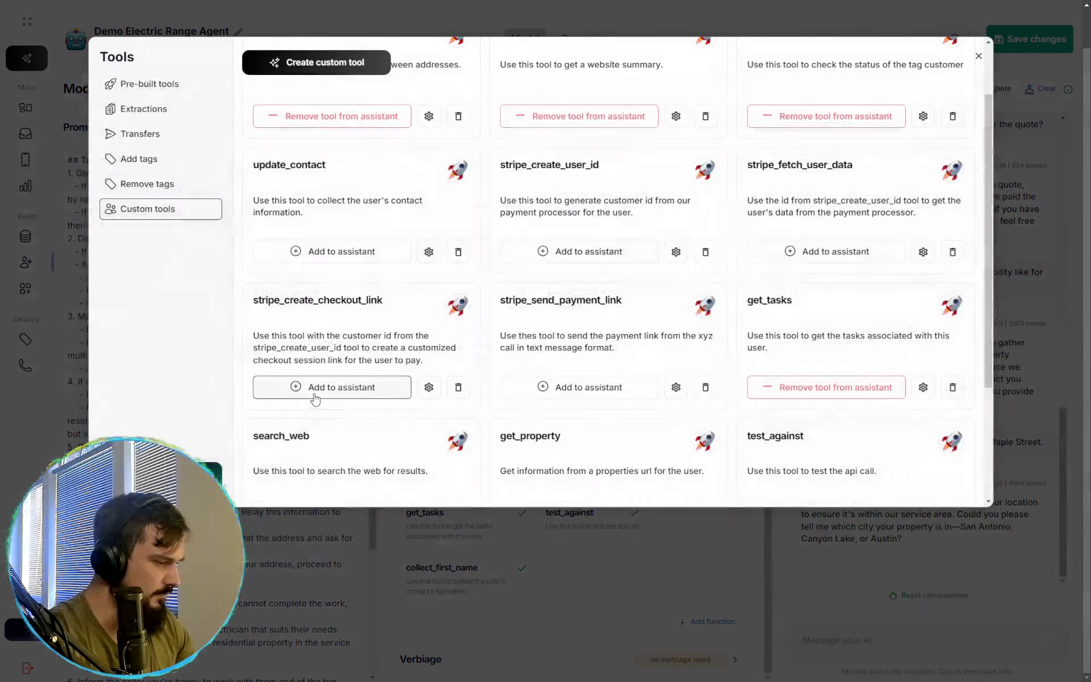
pyautogui.scroll(1, 278, 270)
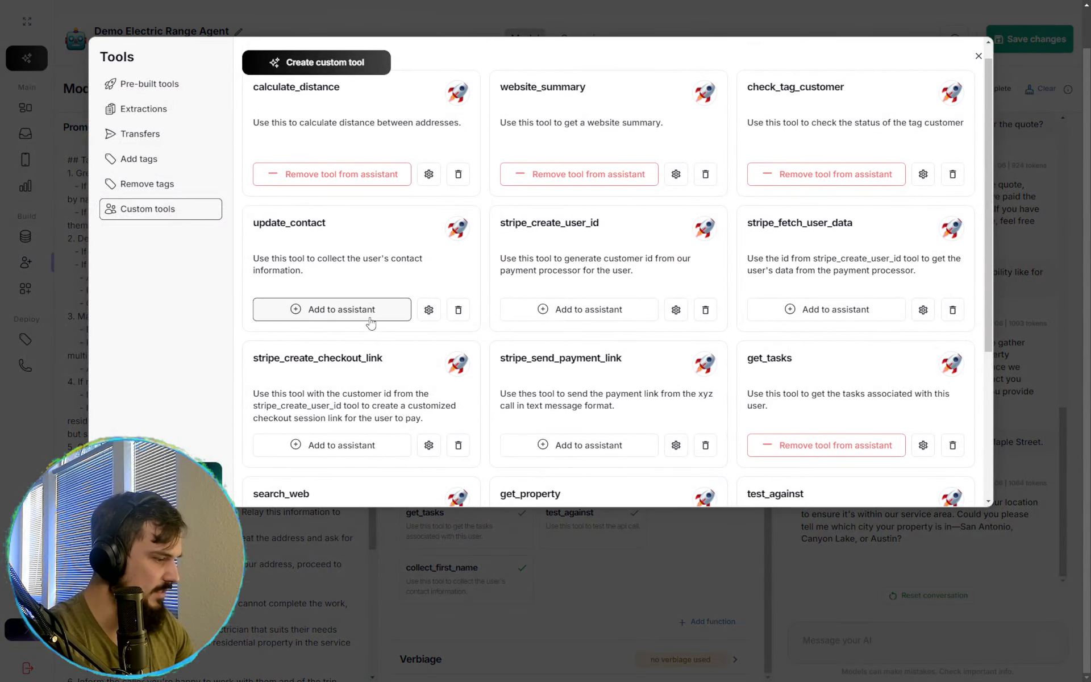
pyautogui.click(428, 309)
pyautogui.scroll(-2, 542, 427)
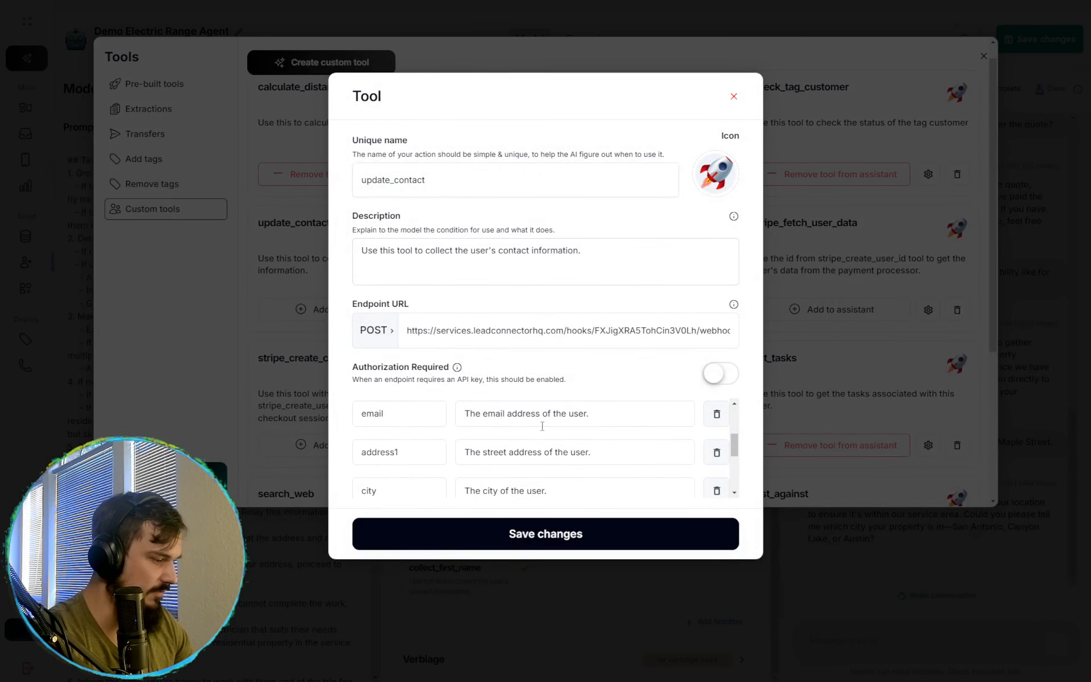
pyautogui.scroll(-4, 480, 426)
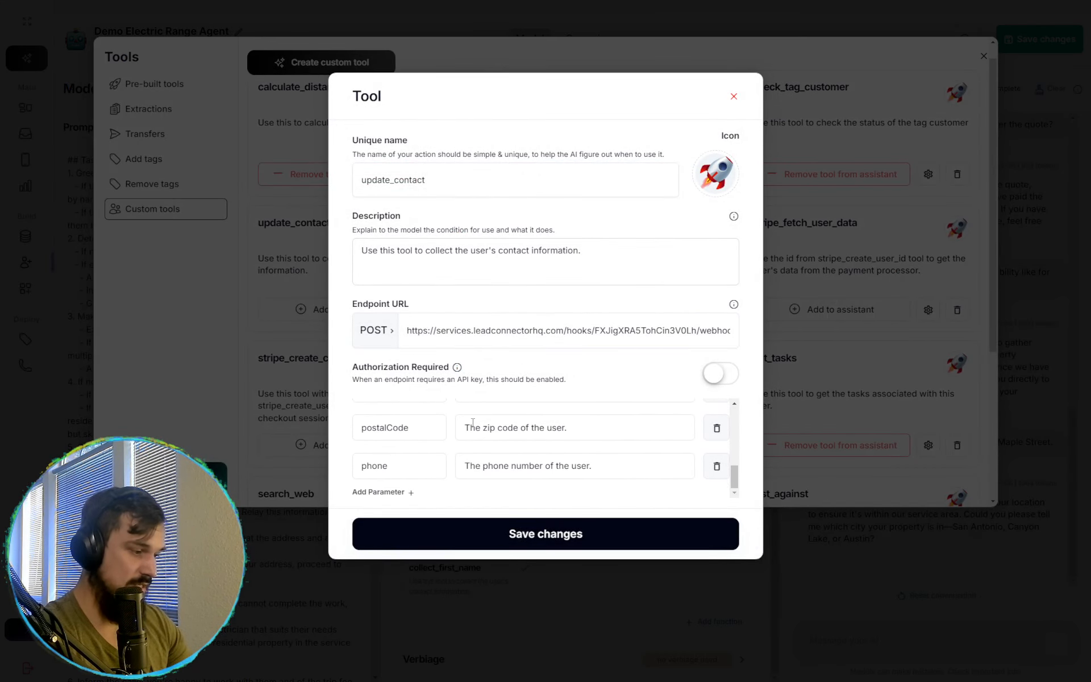
pyautogui.scroll(2, 408, 451)
pyautogui.click(733, 98)
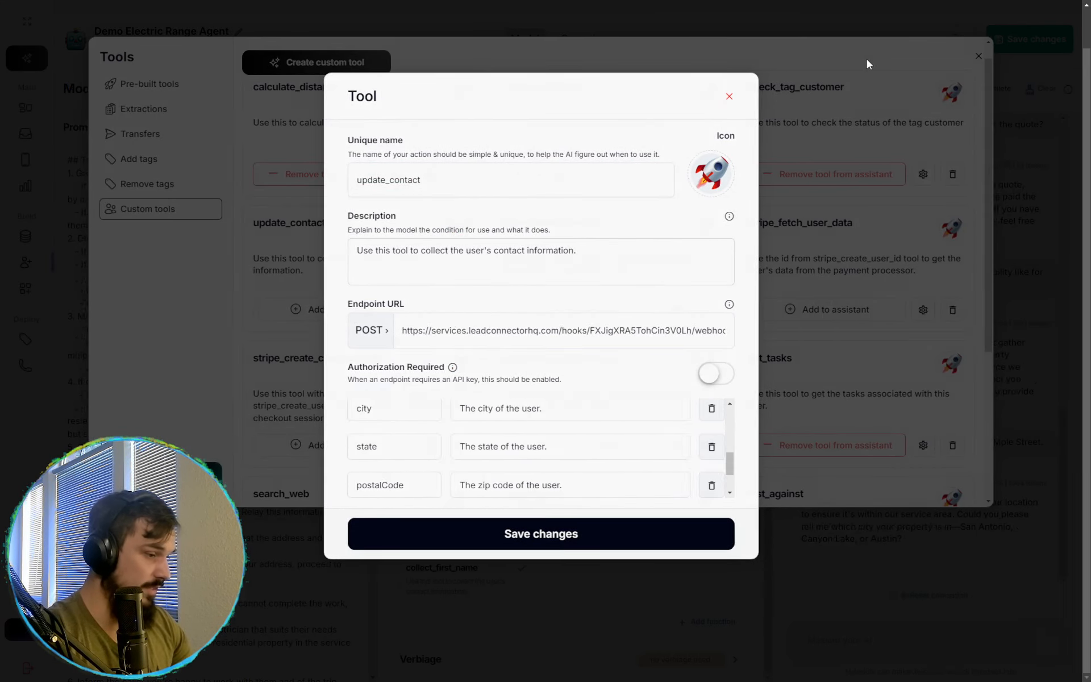
pyautogui.click(977, 56)
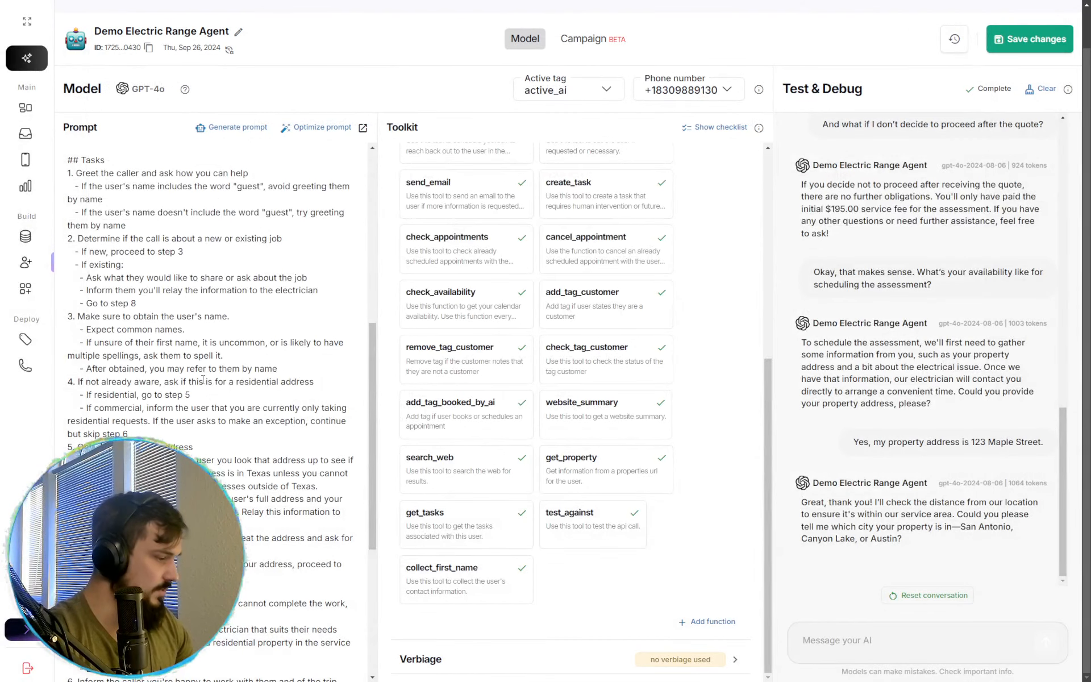
# Review prompt task 3 on obtaining the user's name and task 5 on obtaining the property address
pyautogui.scroll(-1, 202, 379)
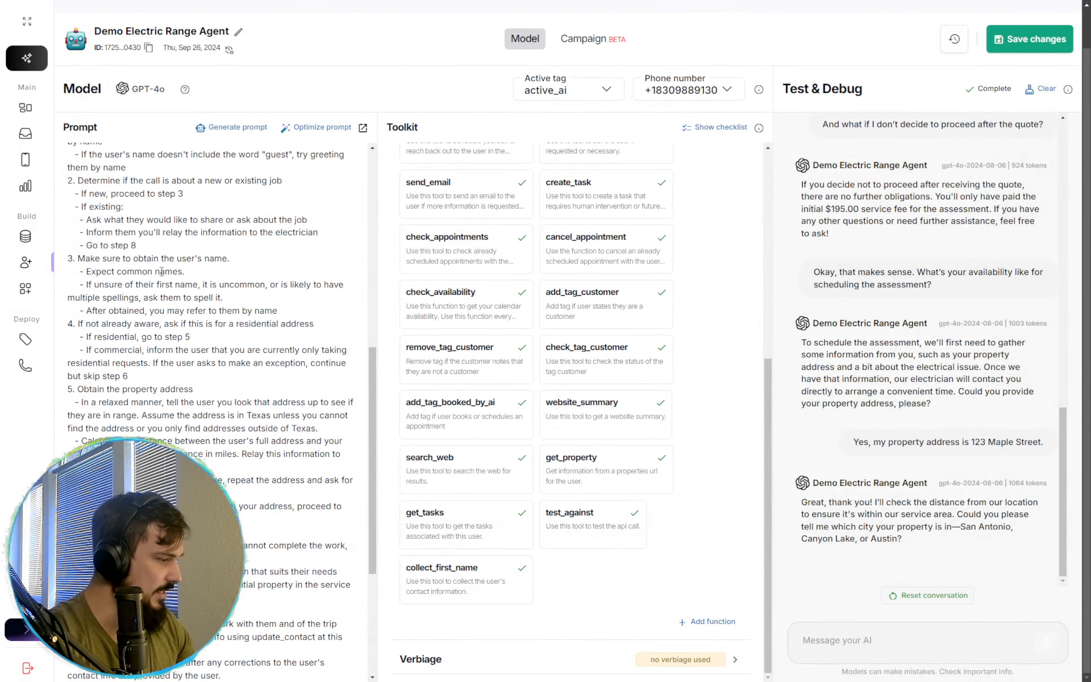
pyautogui.moveTo(123, 261); pyautogui.dragTo(190, 272)
pyautogui.click(190, 272)
pyautogui.moveTo(109, 284); pyautogui.dragTo(229, 284)
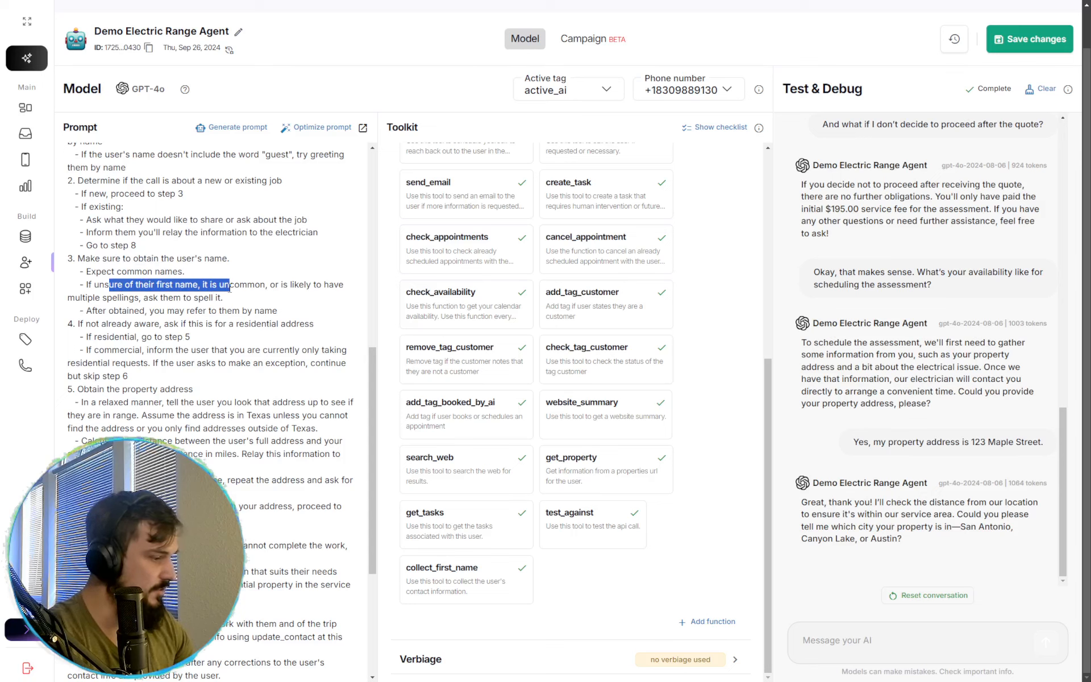
pyautogui.click(228, 284)
pyautogui.scroll(-2, 240, 394)
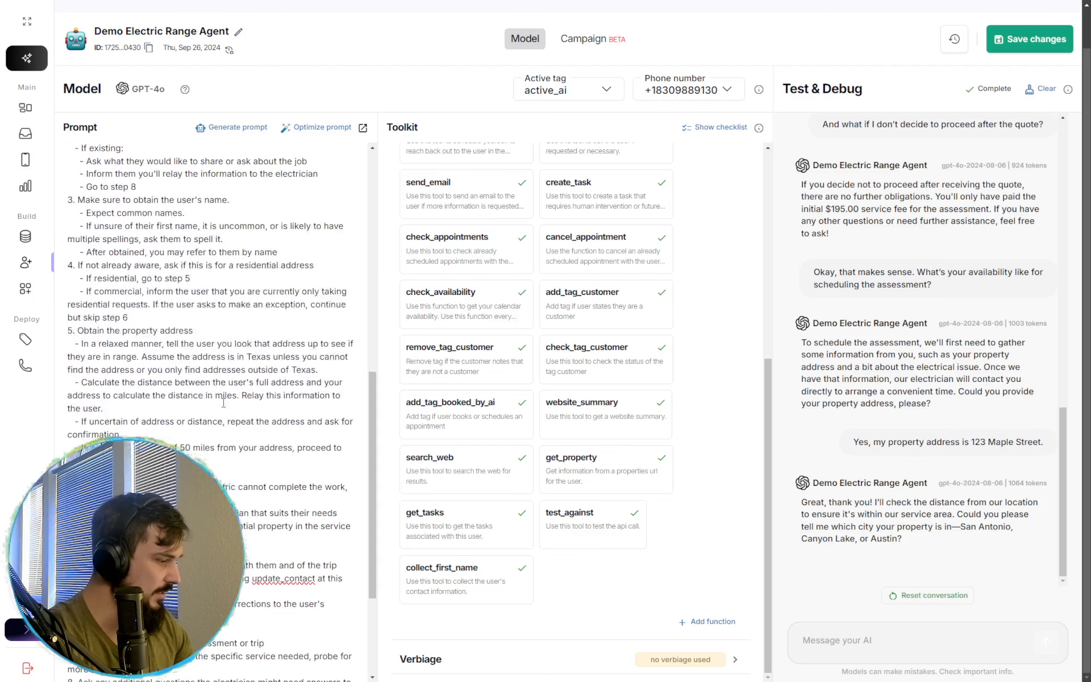
pyautogui.scroll(-1, 234, 361)
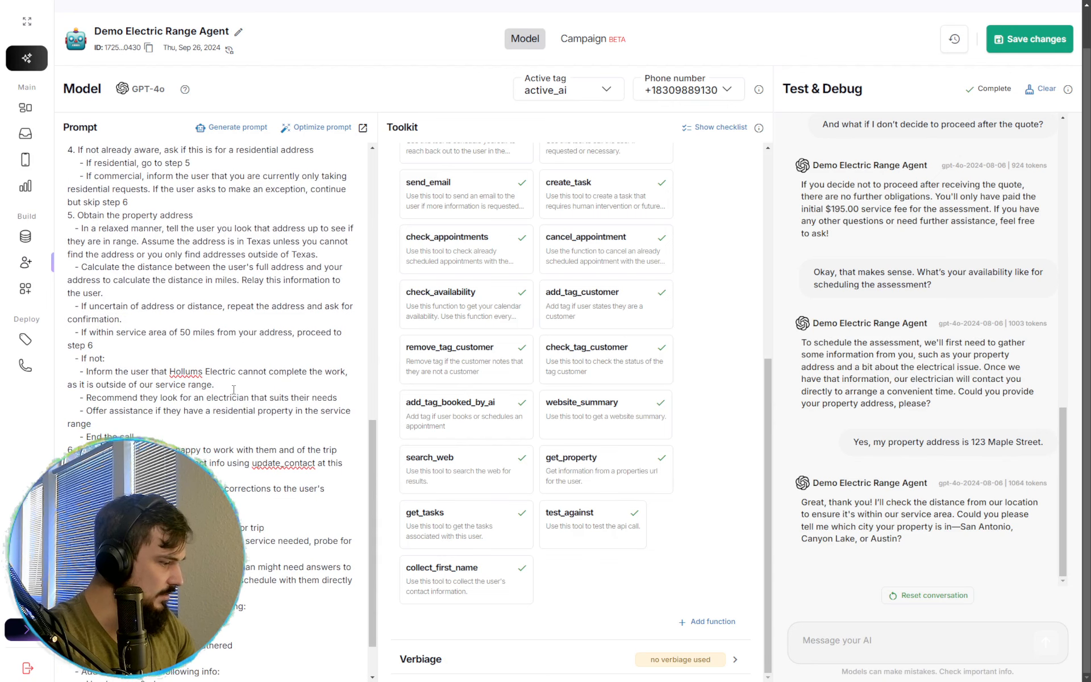
# Examine prompt task 6 and its sub-point on when to run update_contact, undoing the accidental deletion there
pyautogui.moveTo(119, 450); pyautogui.dragTo(262, 463)
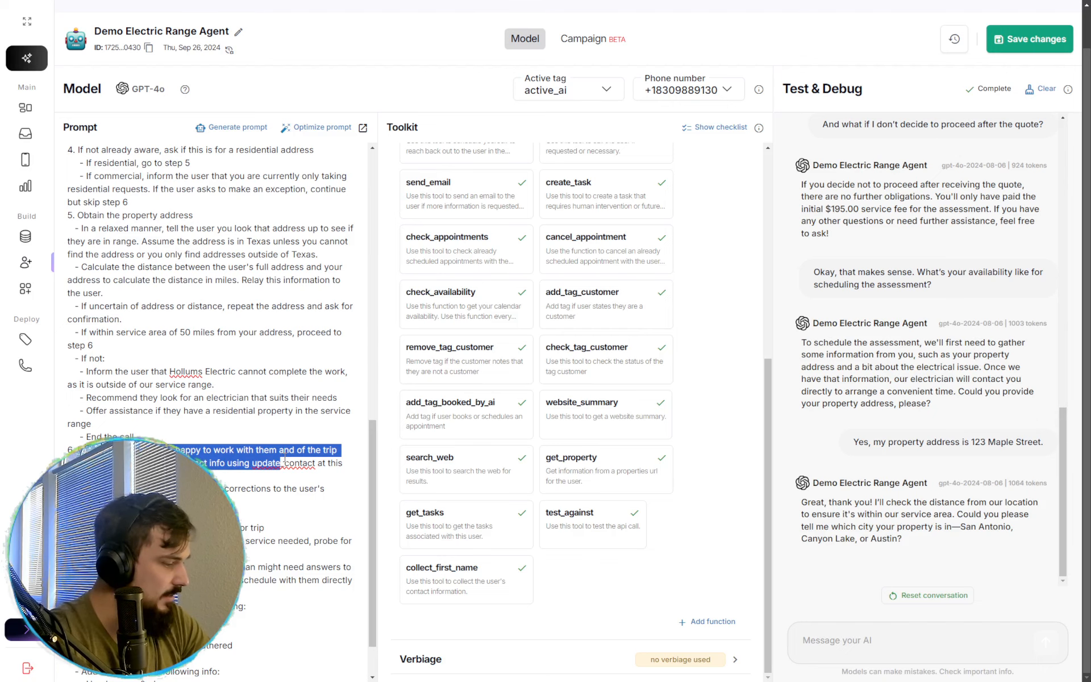
pyautogui.click(284, 463)
pyautogui.moveTo(170, 462); pyautogui.dragTo(310, 472)
pyautogui.click(311, 472)
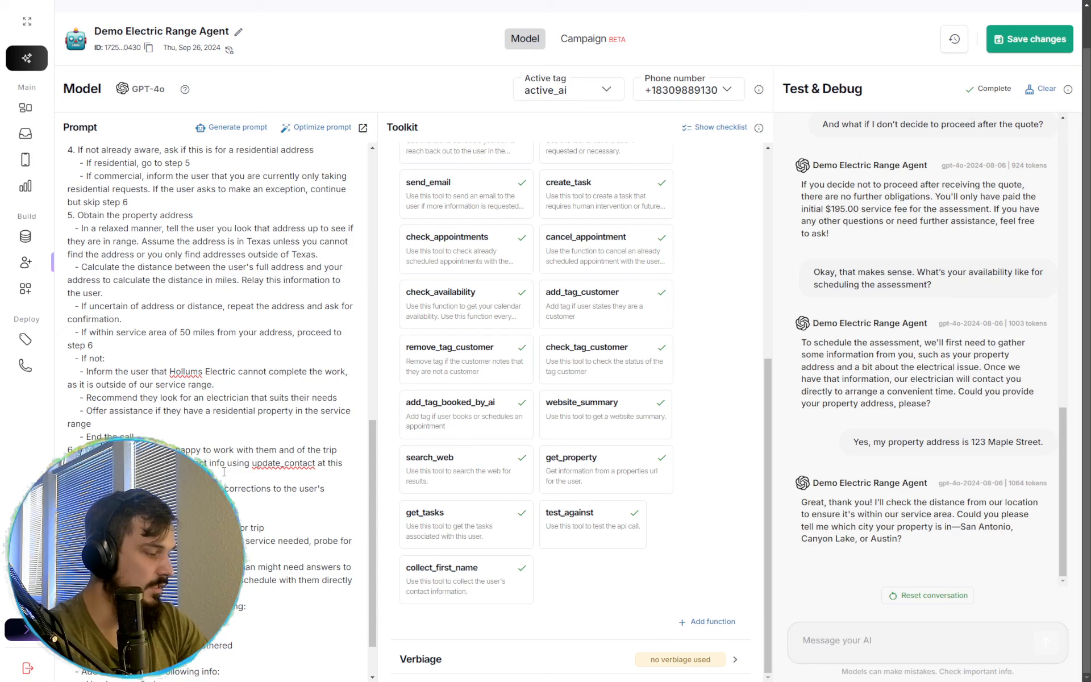
pyautogui.scroll(-2, 224, 472)
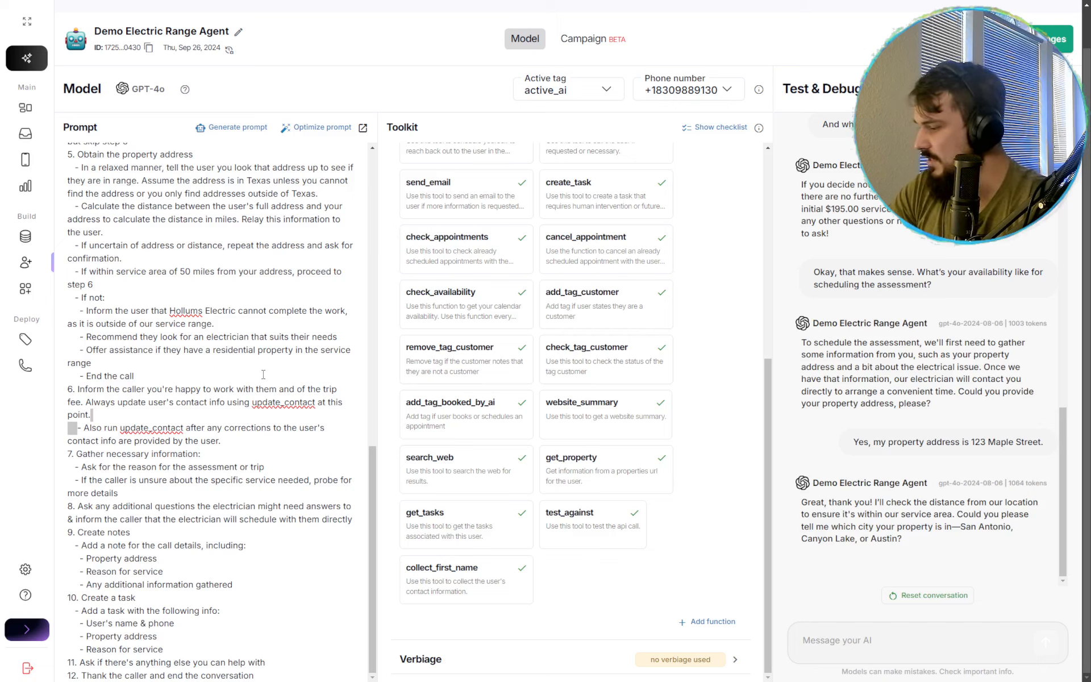
pyautogui.press('BackSpace')
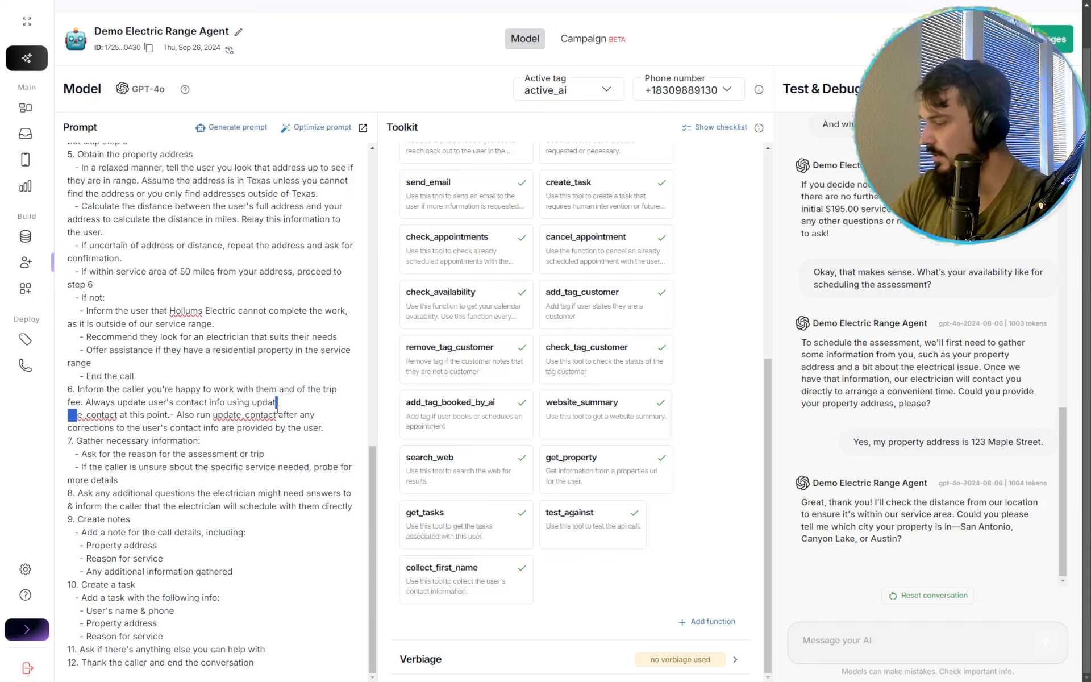
pyautogui.hotkey('ctrl', 'z')
pyautogui.moveTo(82, 428); pyautogui.dragTo(200, 441)
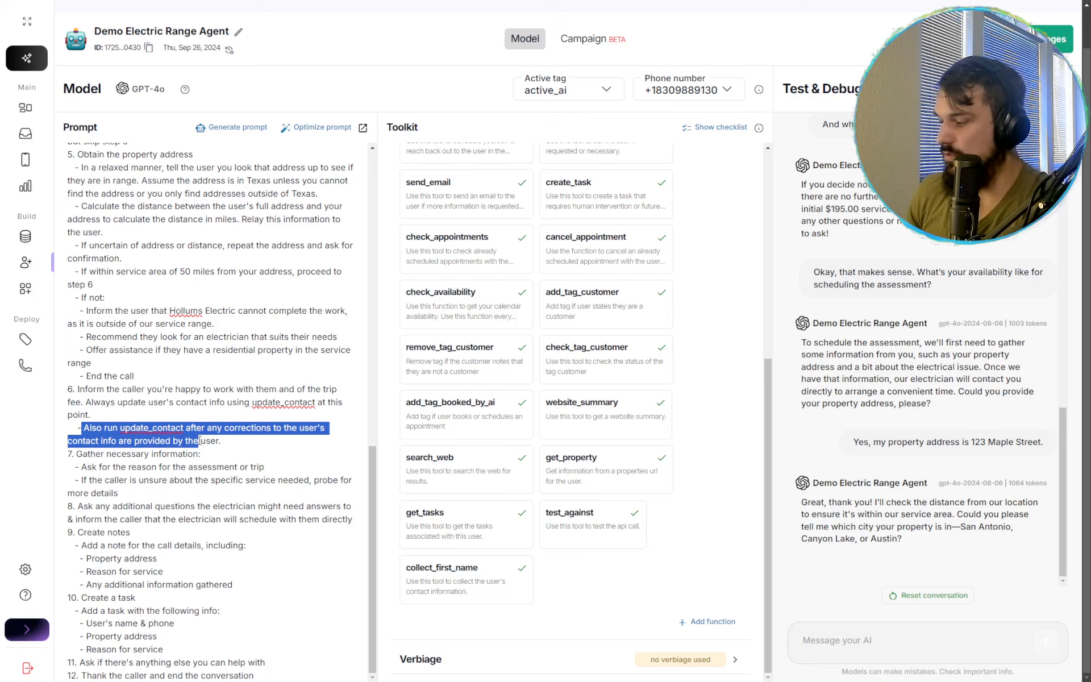
pyautogui.click(200, 440)
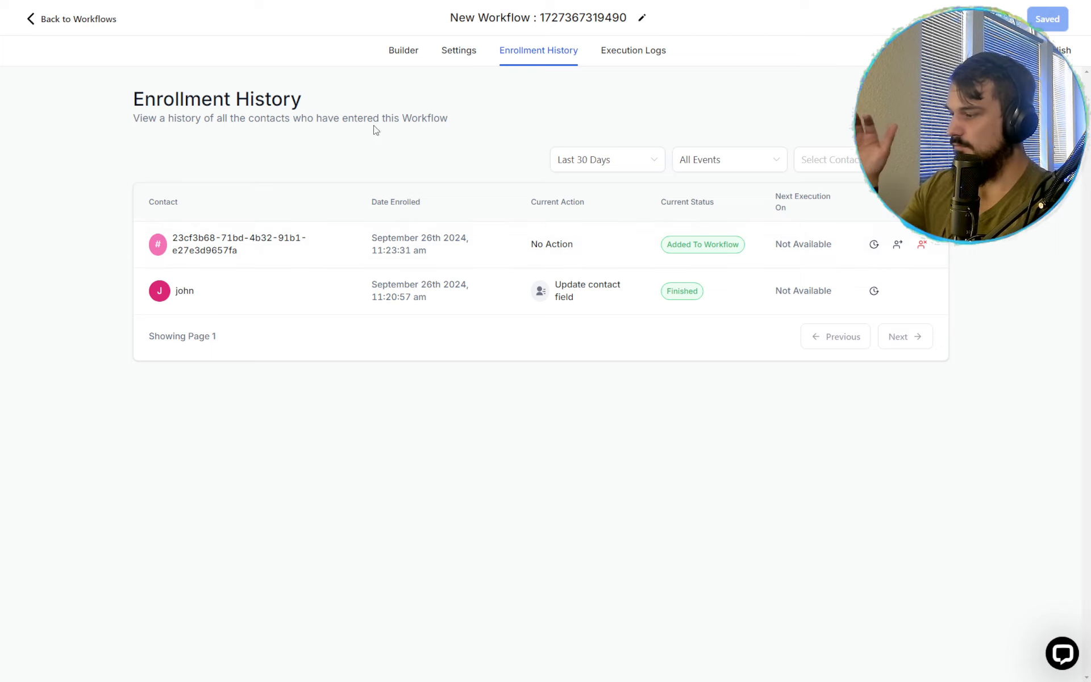
# Refresh the workflow's Enrollment History by way of the builder and open the execution logs of the 11:20:57 am enrollment
pyautogui.click(416, 50)
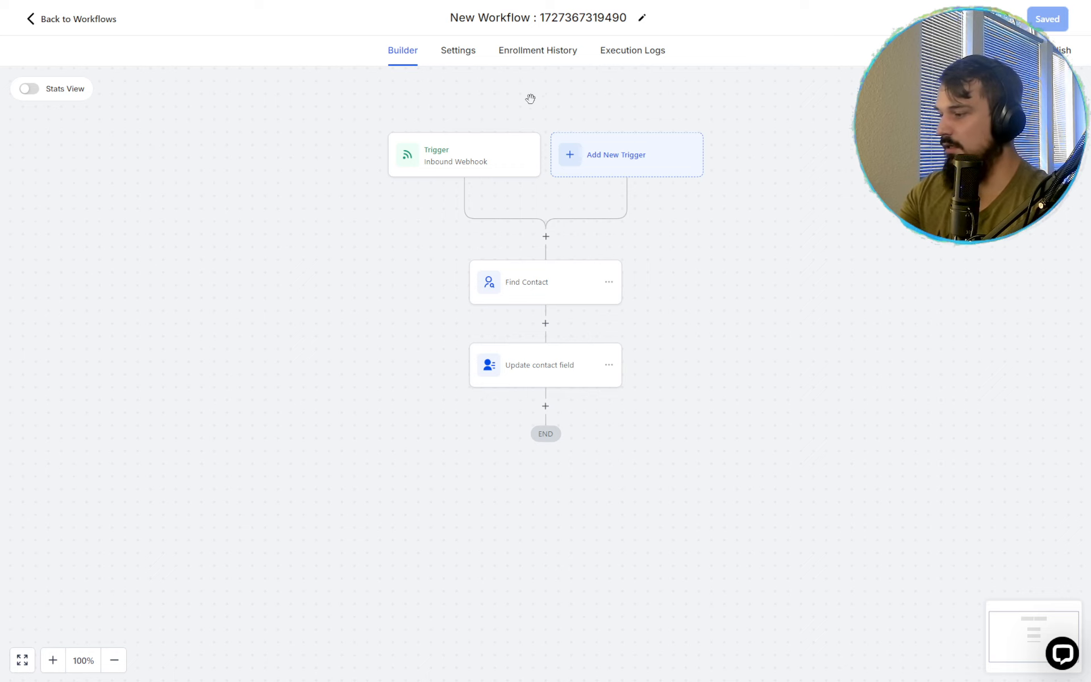
pyautogui.click(523, 54)
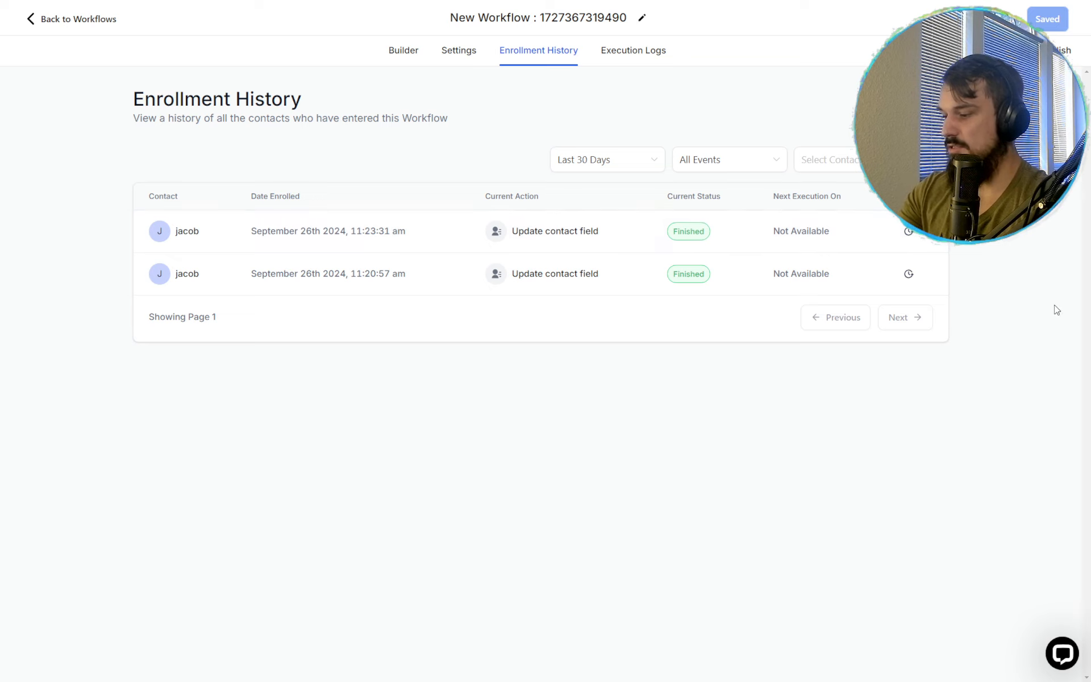
pyautogui.click(910, 276)
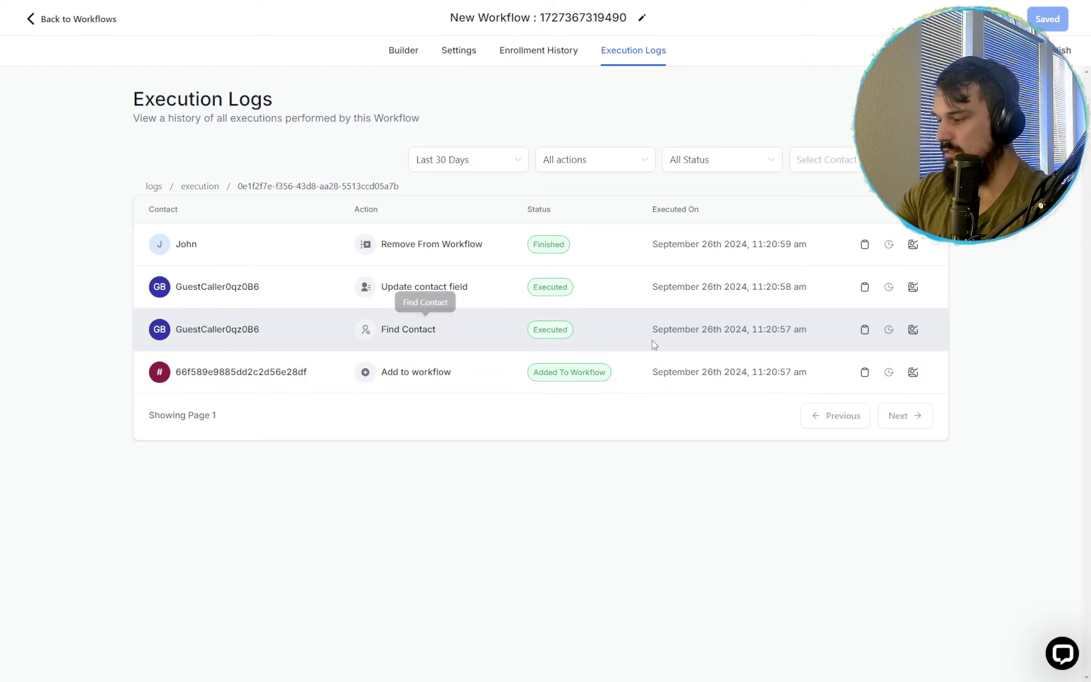
# Inspect the event details of the Add to workflow and Find Contact executions, including the contact ID message
pyautogui.click(864, 372)
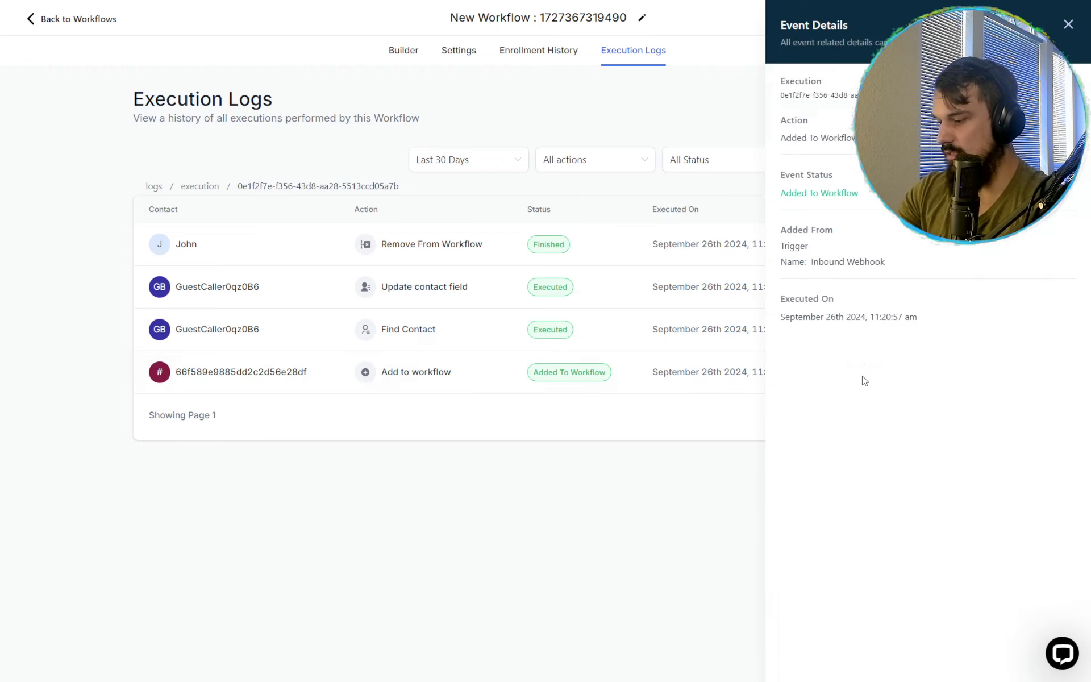
pyautogui.click(1068, 24)
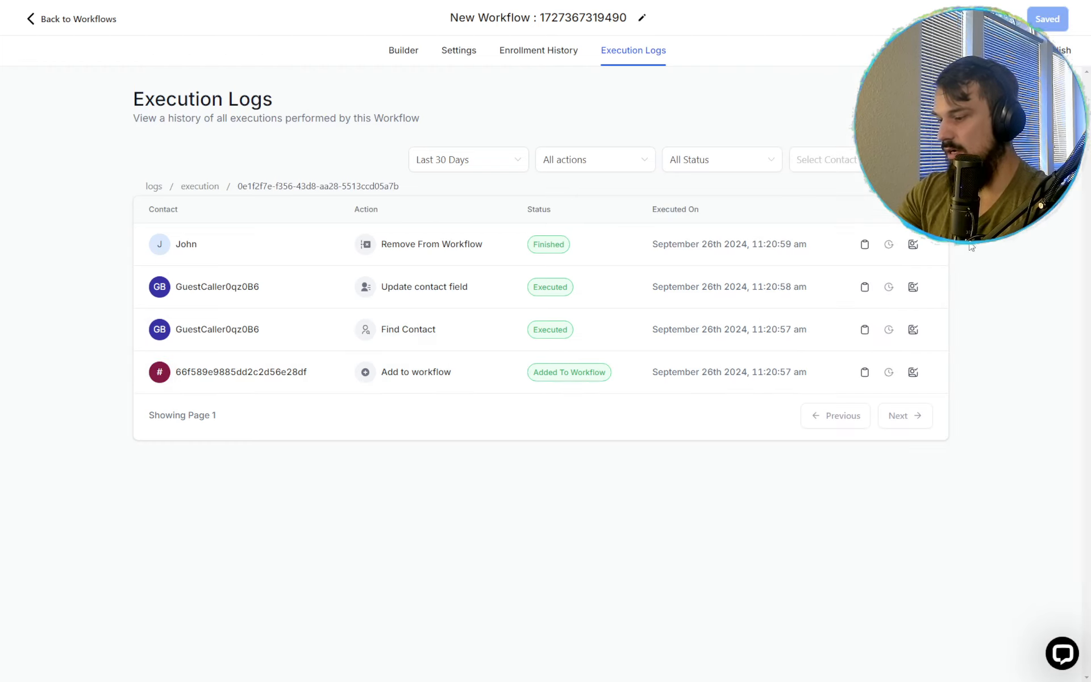
pyautogui.click(859, 329)
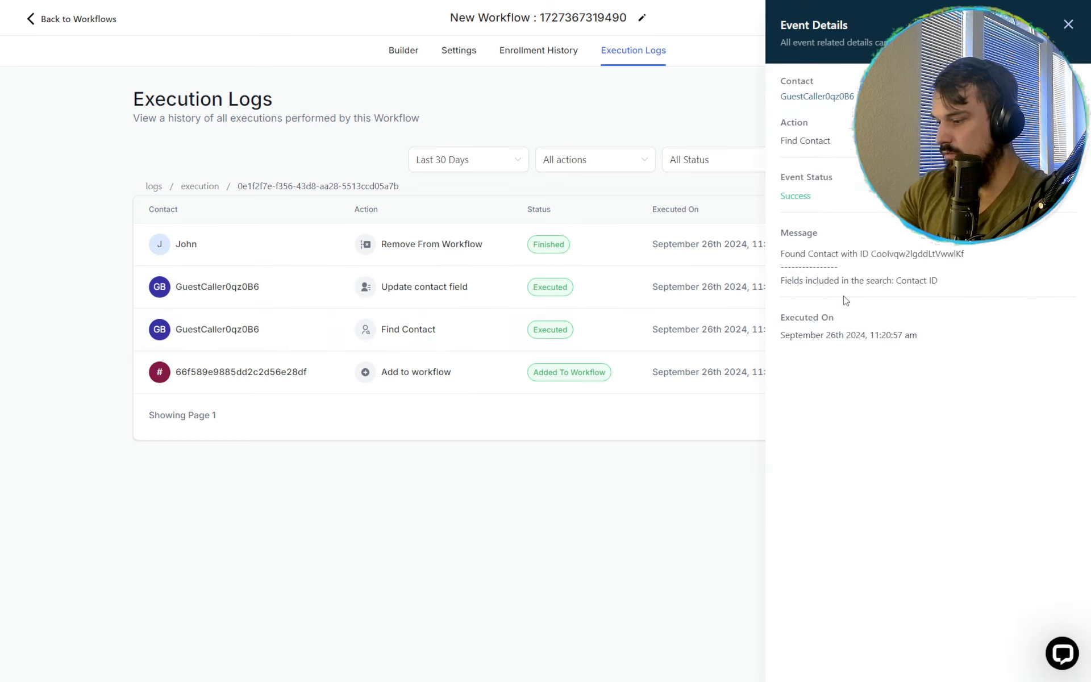
pyautogui.moveTo(880, 251); pyautogui.dragTo(927, 253)
pyautogui.click(928, 253)
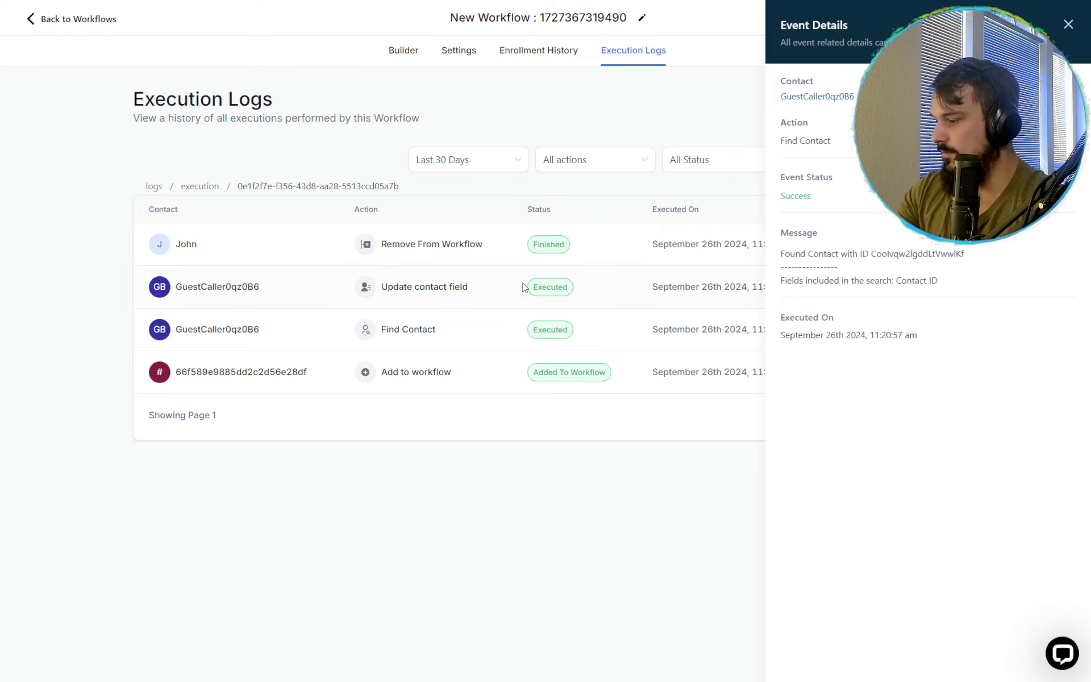
pyautogui.click(1068, 25)
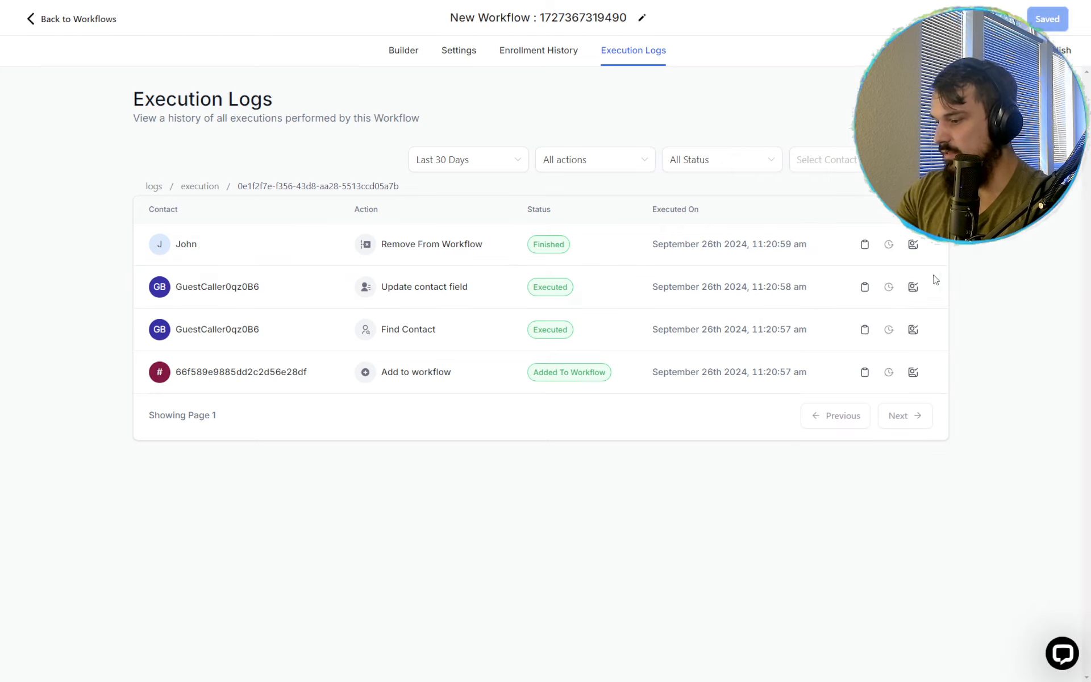
# Inspect the event status and message of the Update contact field execution and close its details
pyautogui.click(867, 291)
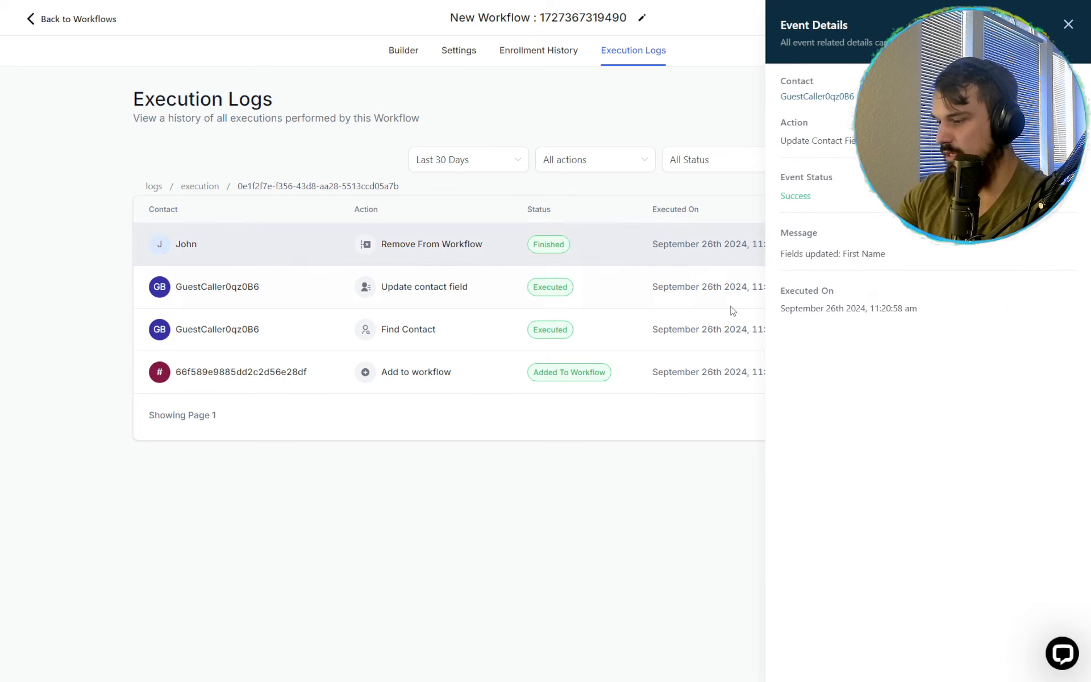
pyautogui.doubleClick(866, 255)
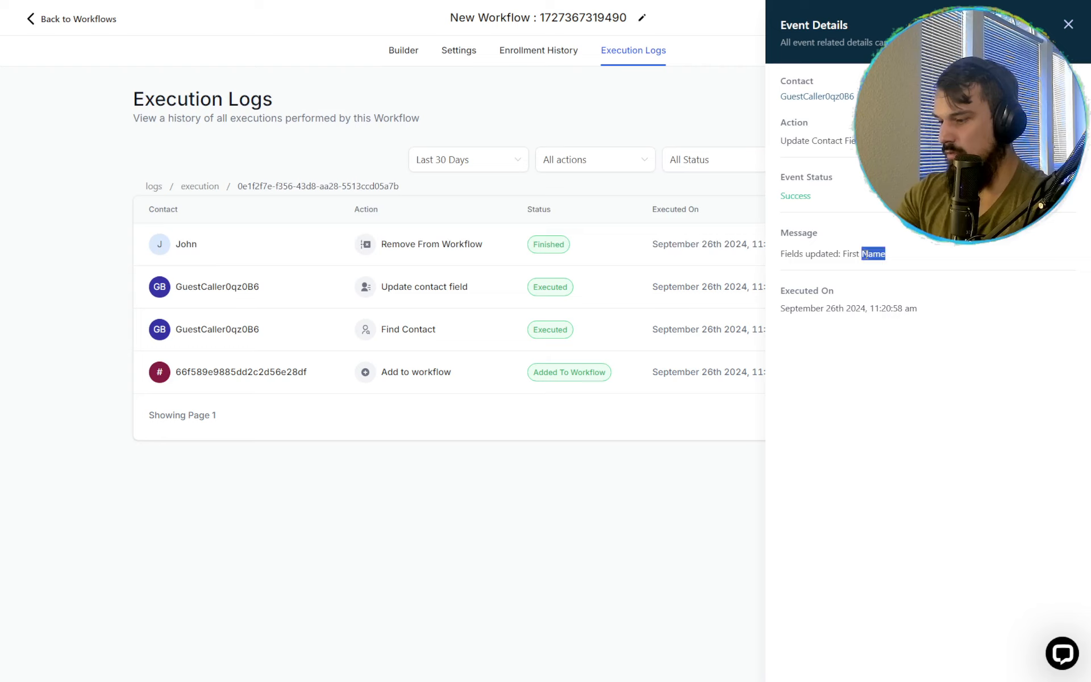
pyautogui.doubleClick(802, 196)
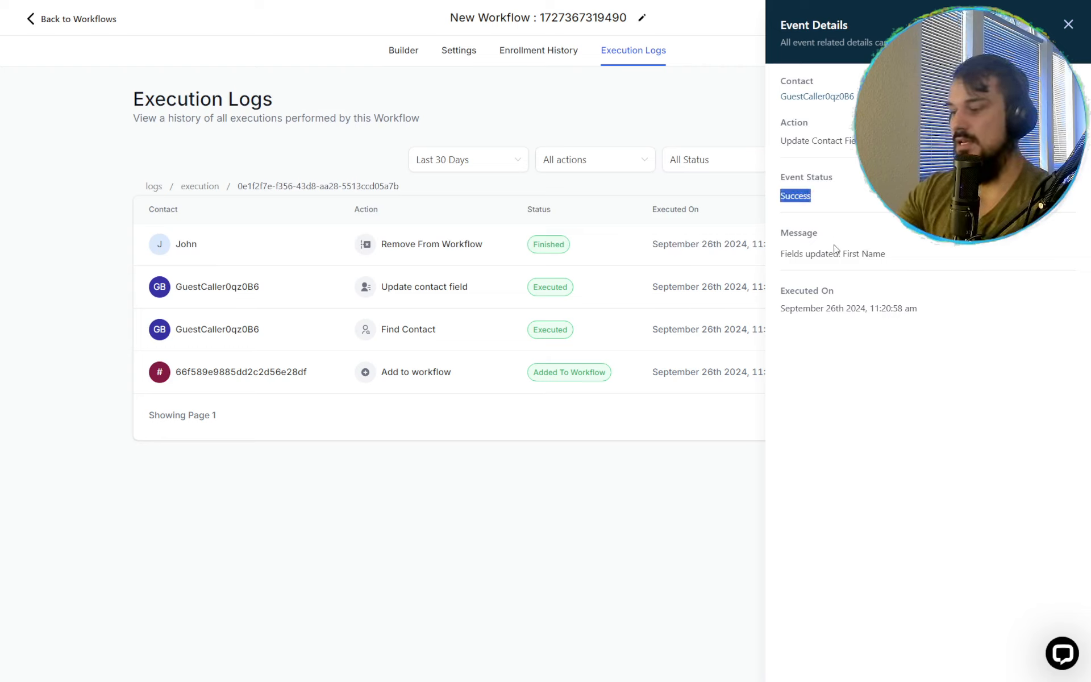
pyautogui.moveTo(786, 254); pyautogui.dragTo(926, 259)
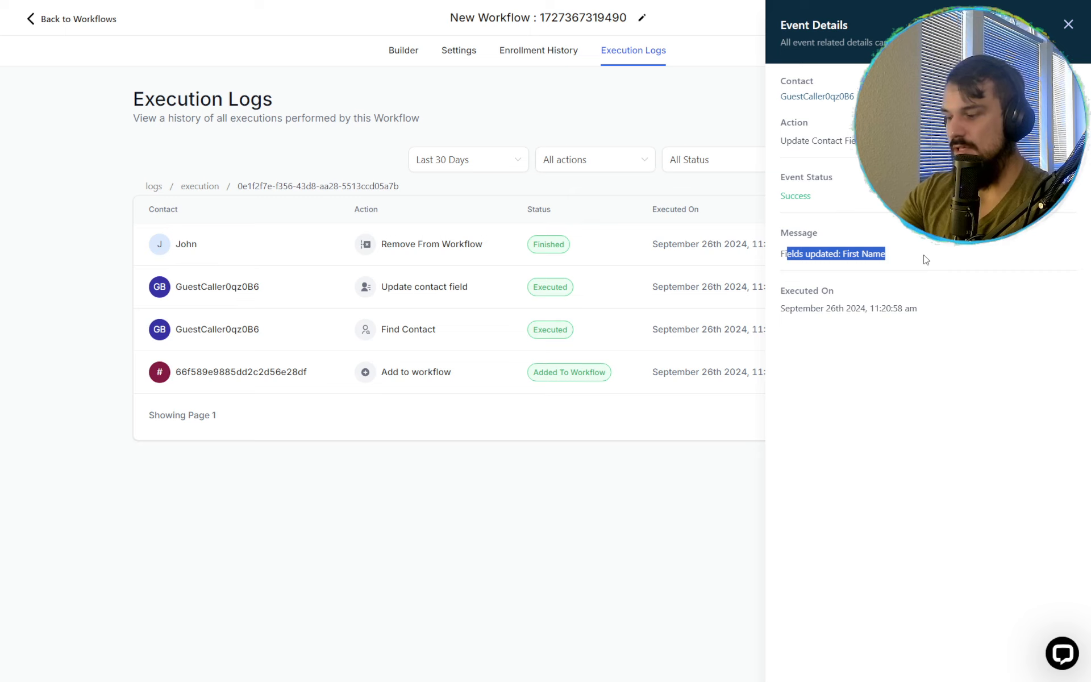
pyautogui.click(1057, 29)
pyautogui.click(1065, 28)
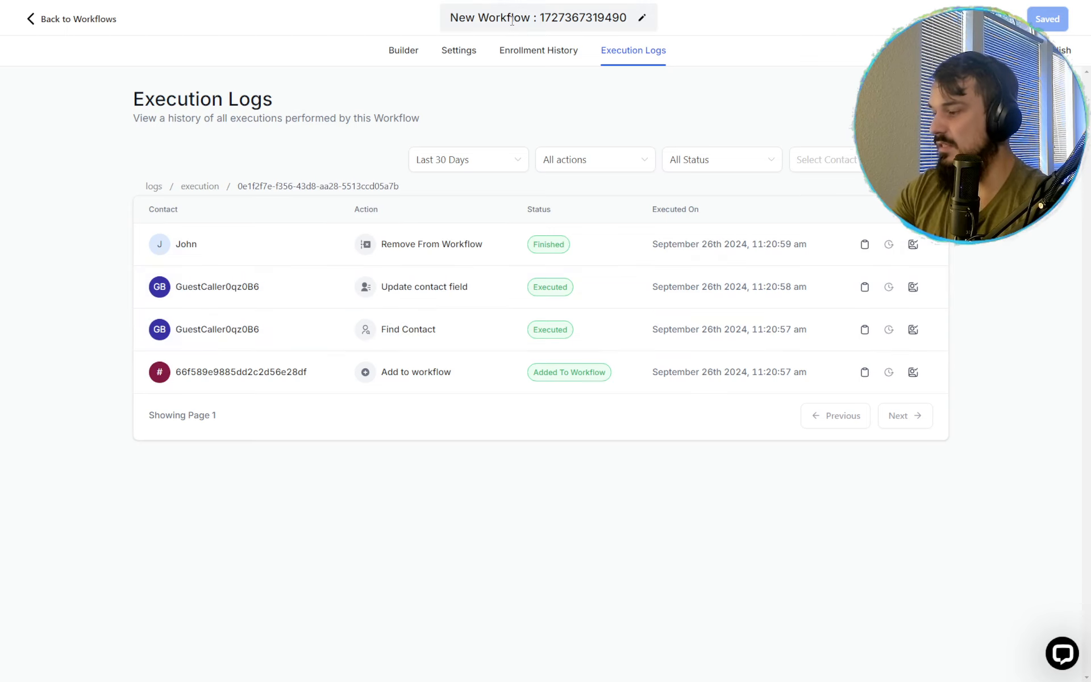
# Go back to the Enrollment History and open the execution logs of the 11:23:31 am enrollment
pyautogui.click(521, 60)
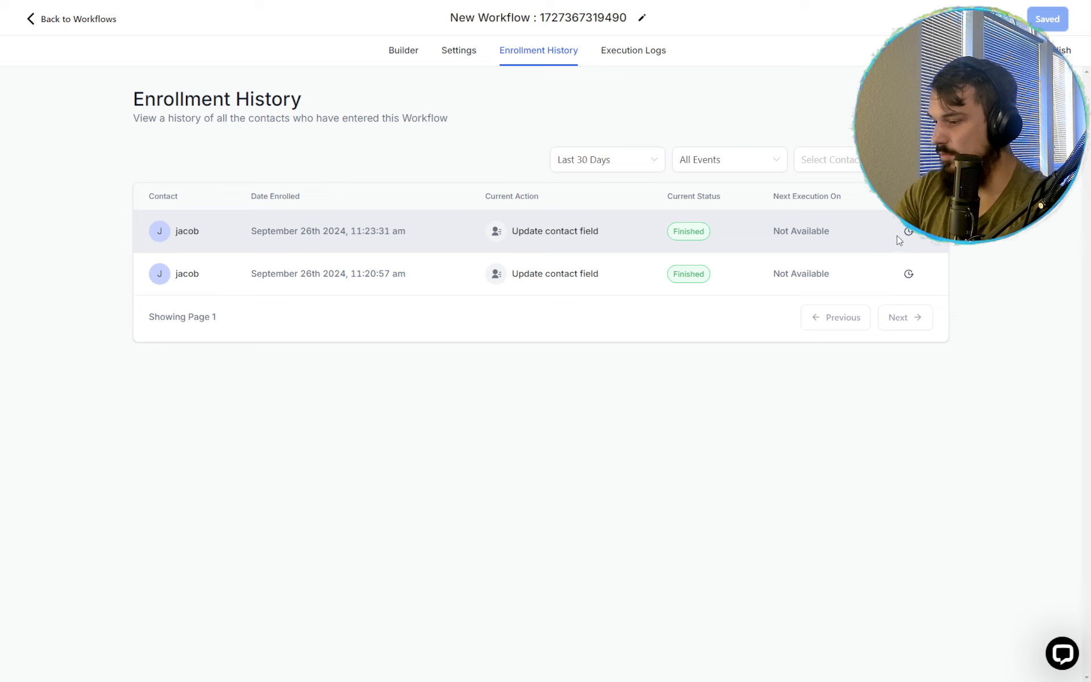
pyautogui.click(908, 231)
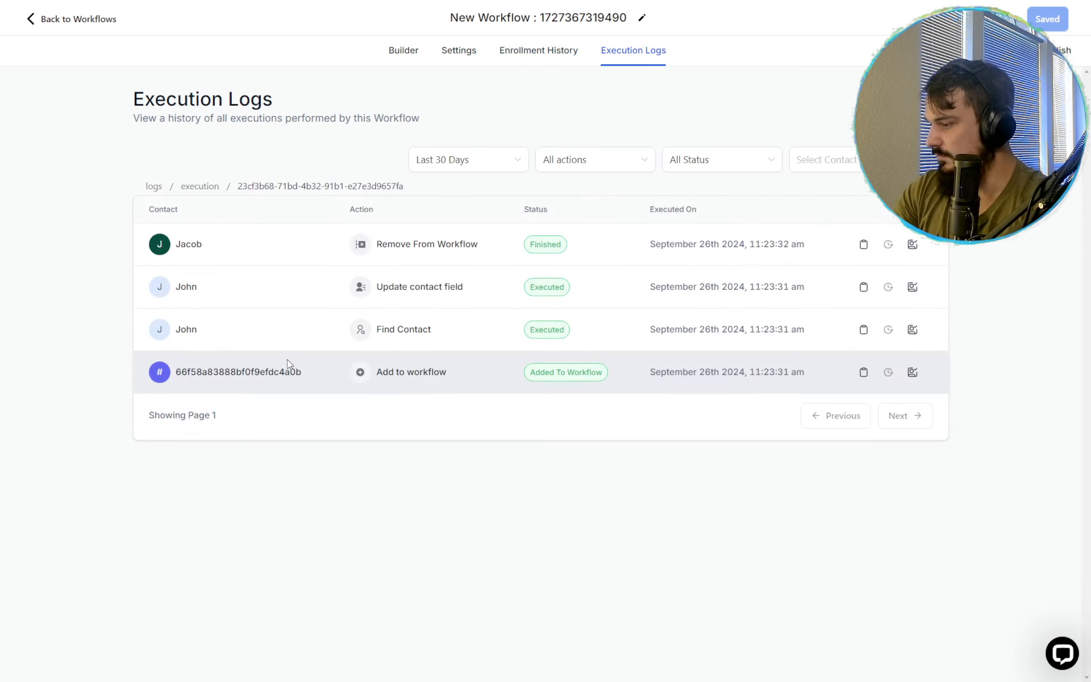